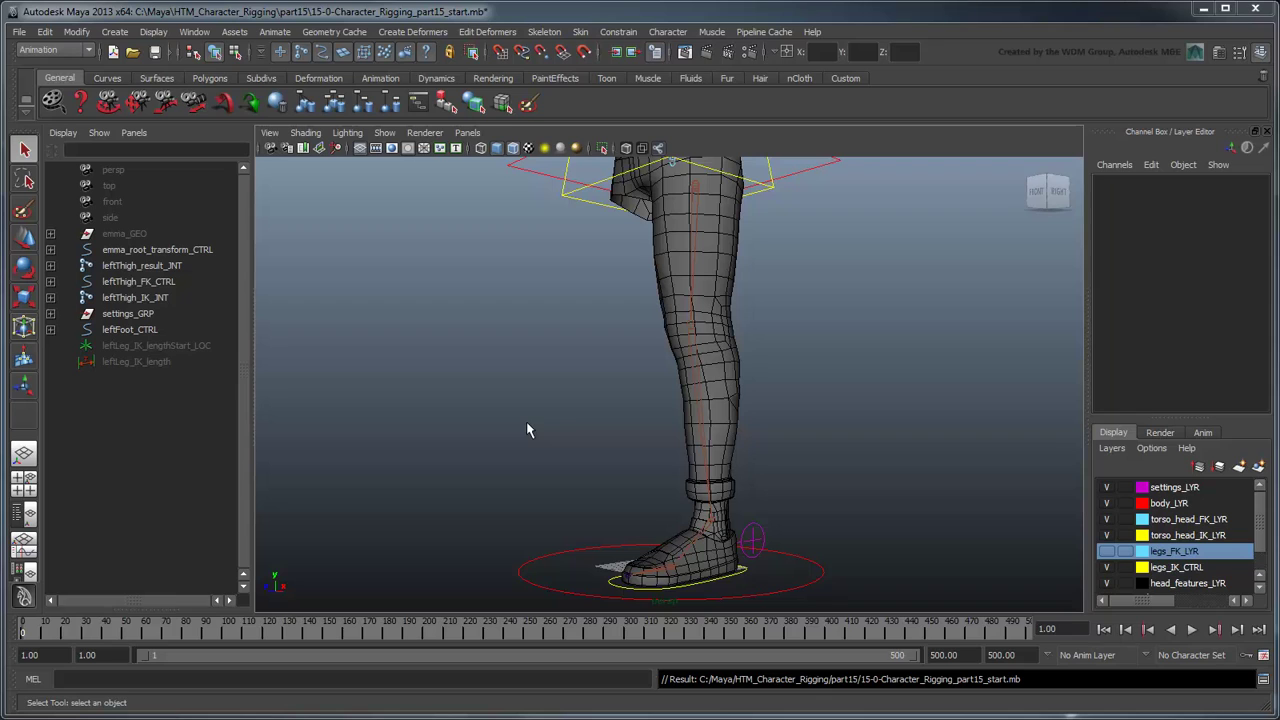
Step: Test leftFoot_CTRL's Knee Twist by dragging its value in the viewport
click(716, 592)
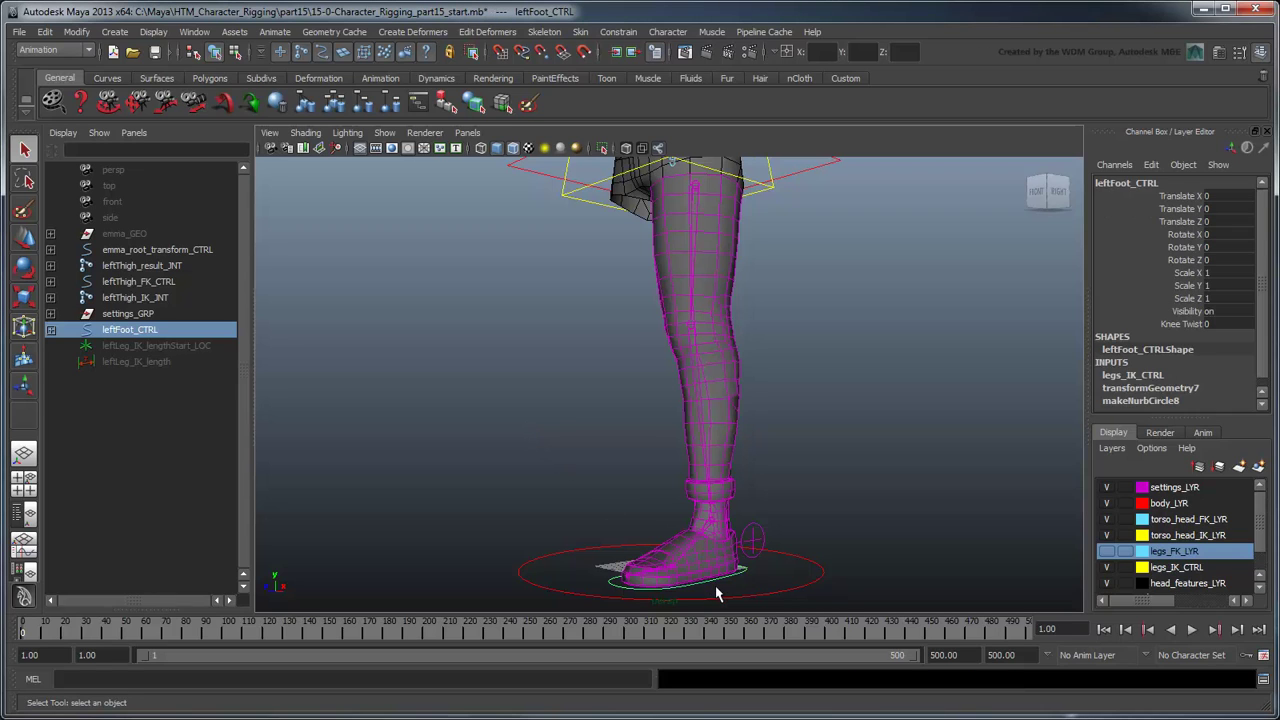
click(1175, 325)
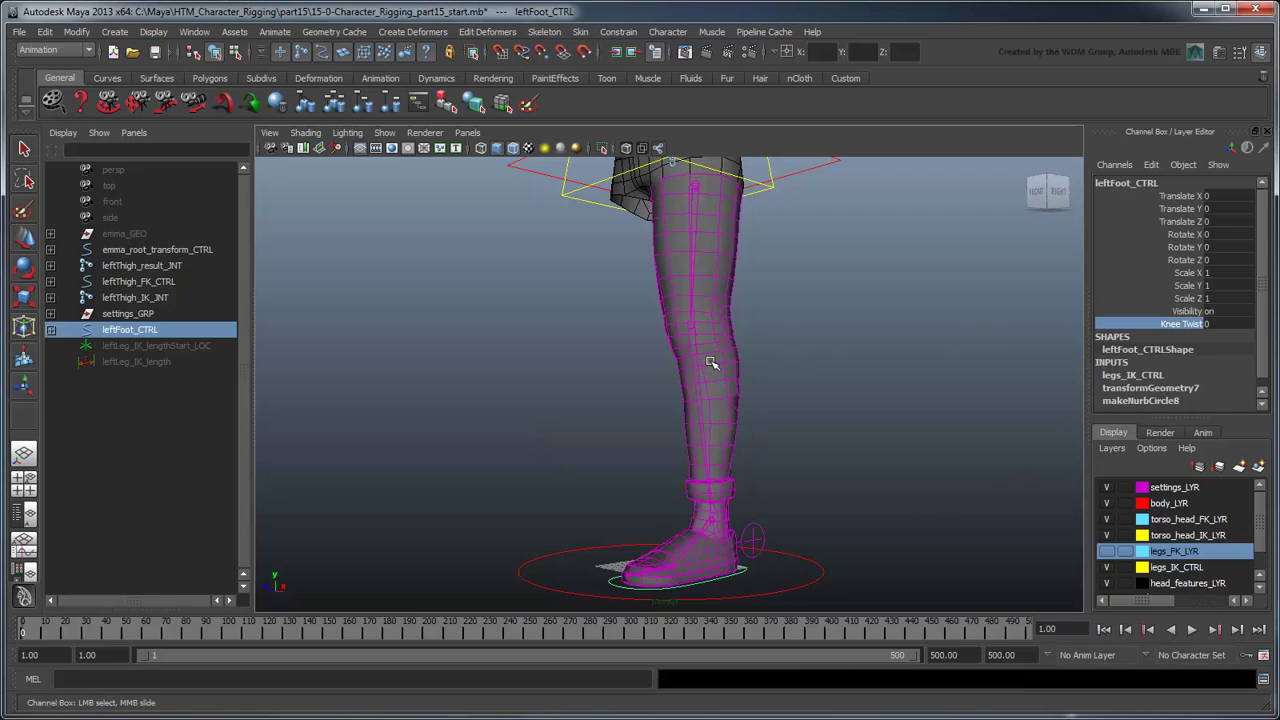
mouse_move(677, 367)
middle_down()
mouse_move(278, 346)
mouse_move(946, 364)
mouse_move(329, 420)
mouse_move(1010, 420)
middle_up()
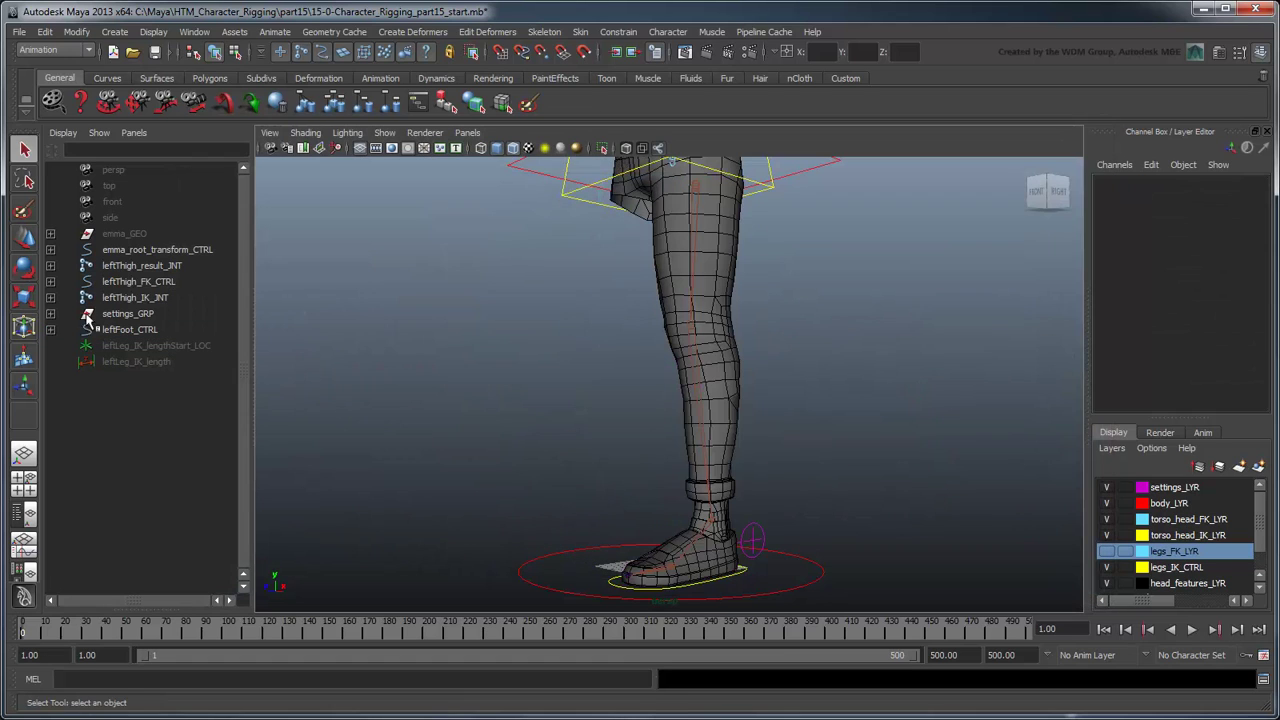
Step: Select the leftThigh_IK_JNT chain through leftLeg_EFF plus leftFoot_CTRL down to leftKnee_LOC
click(51, 298)
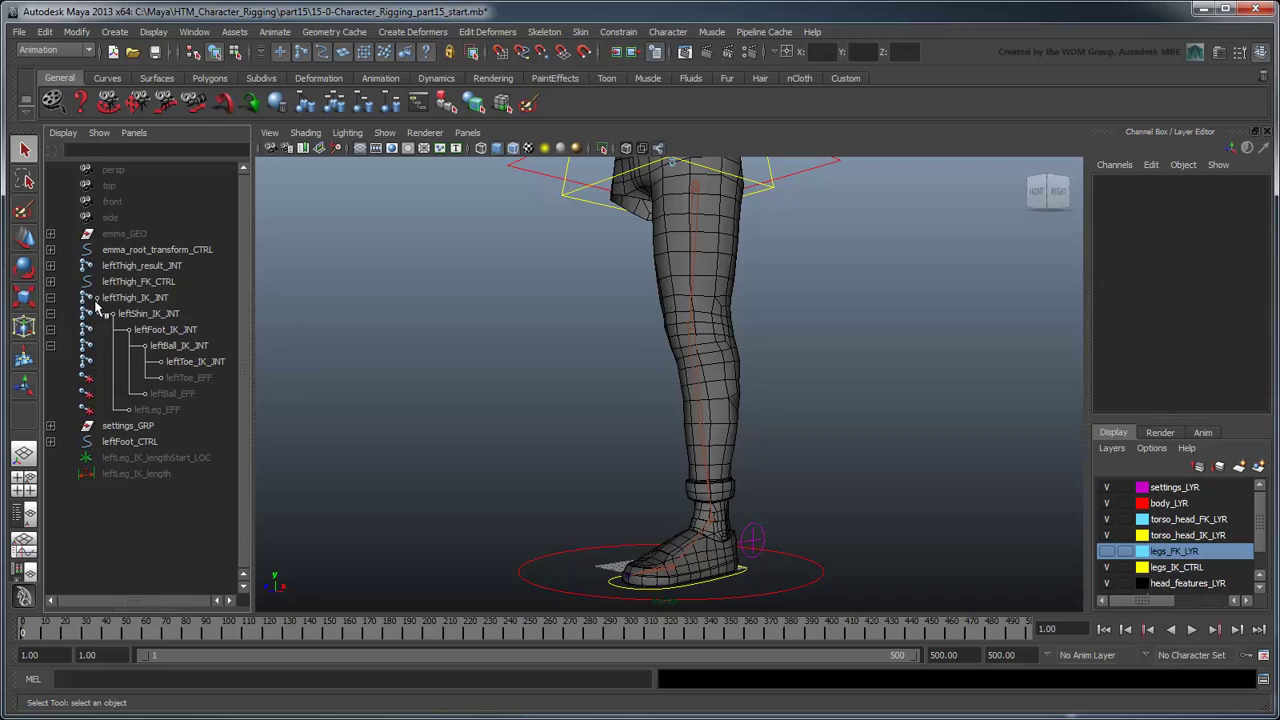
click(130, 298)
shift+click(160, 410)
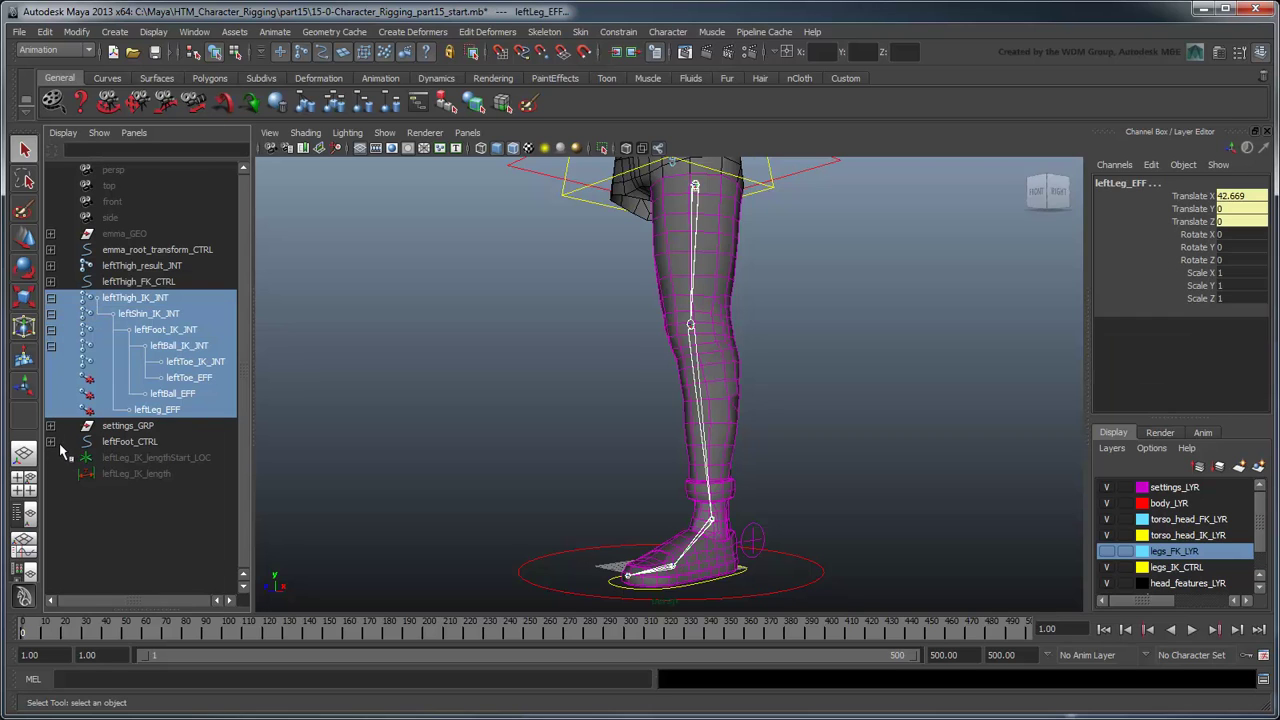
click(51, 442)
ctrl+click(130, 444)
shift+click(160, 553)
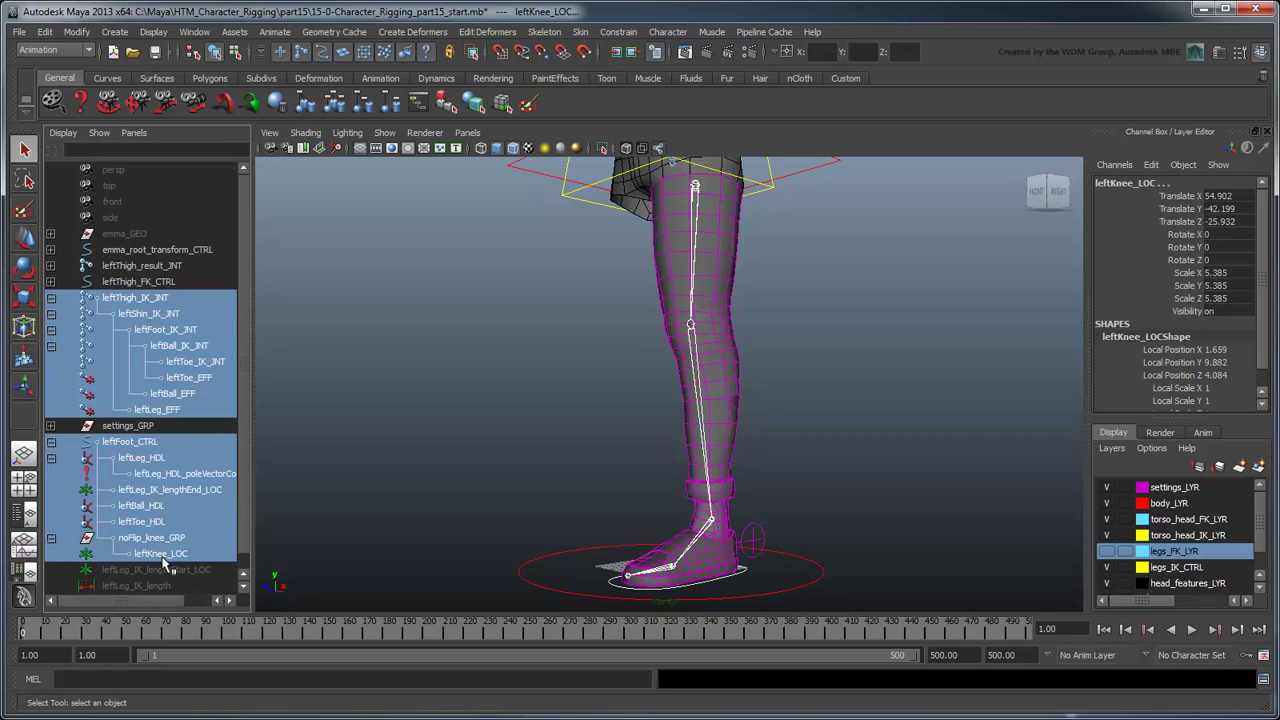
Step: Reset the Duplicate Special options to defaults and enable Duplicate input graph
click(45, 32)
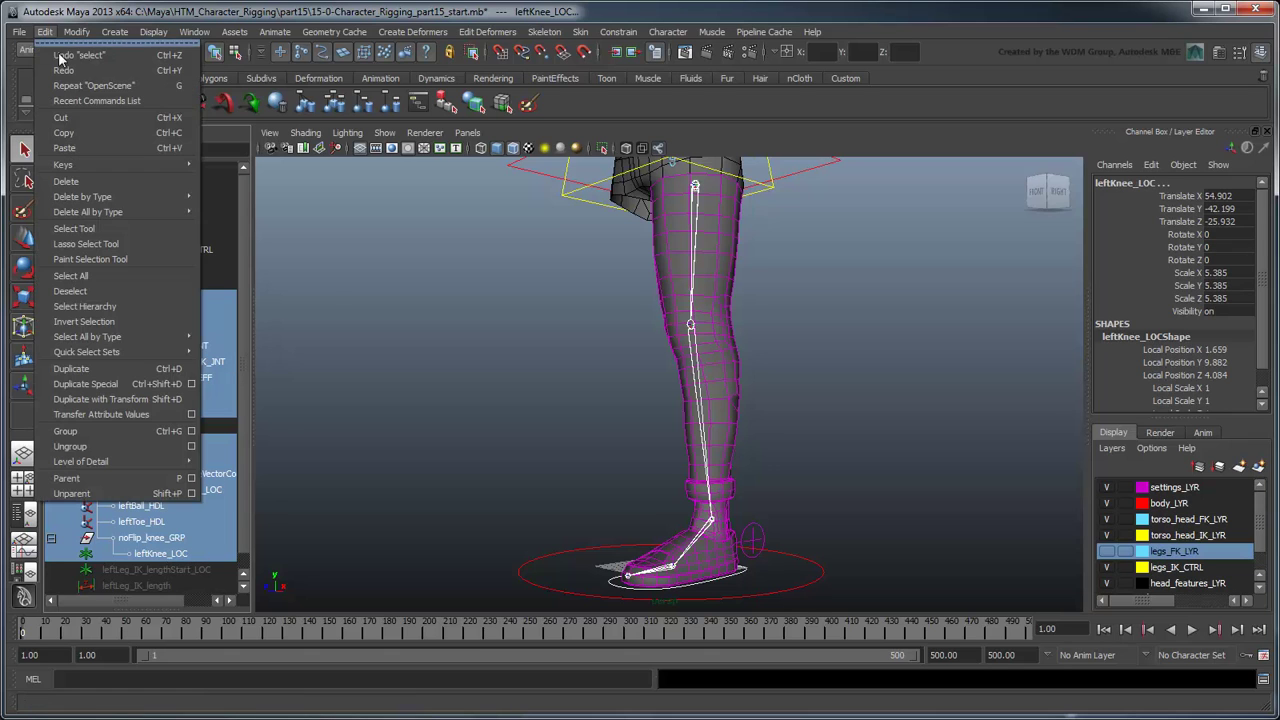
click(213, 384)
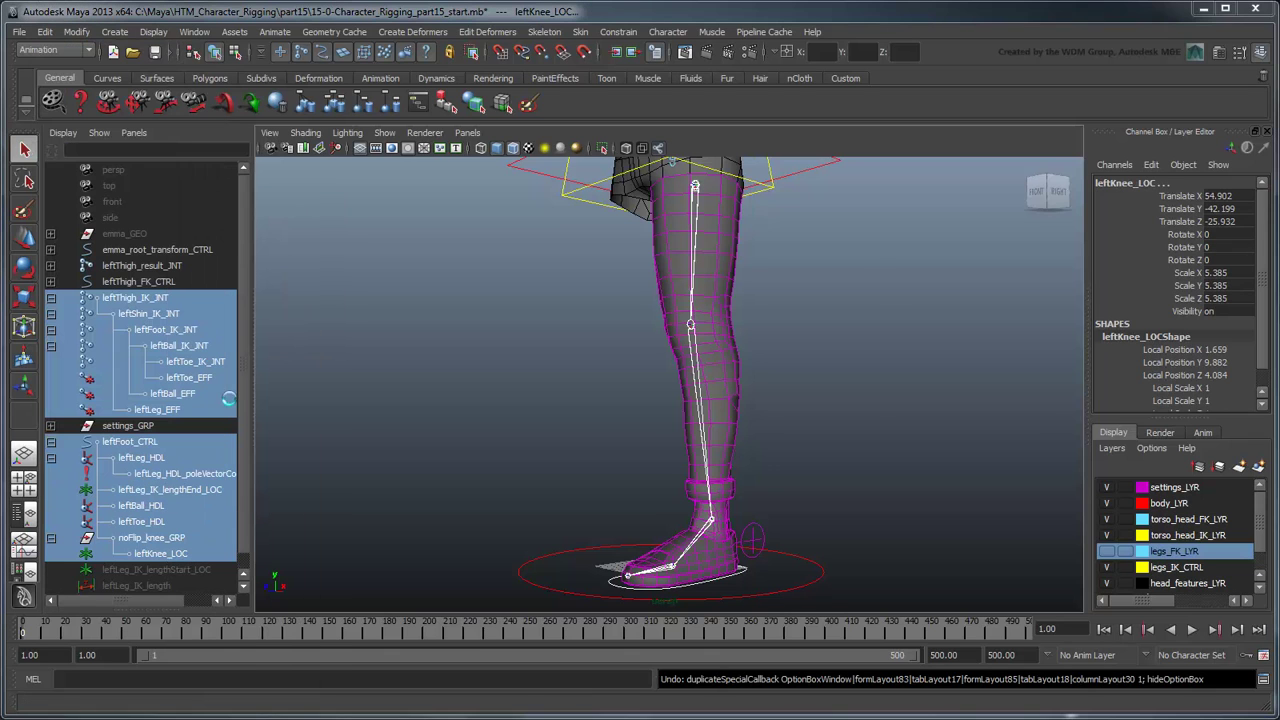
click(450, 258)
click(466, 296)
click(590, 450)
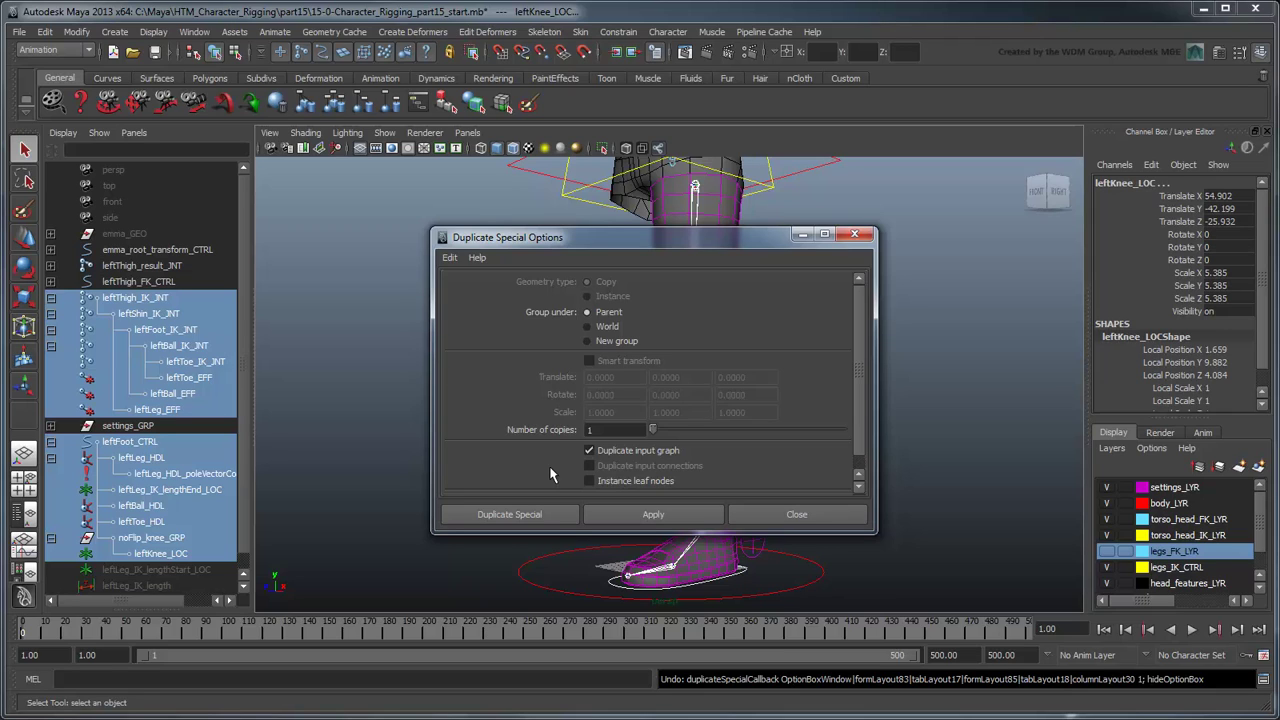
Step: Duplicate the selection and expand the copied thigh joint and foot control hierarchies
click(509, 514)
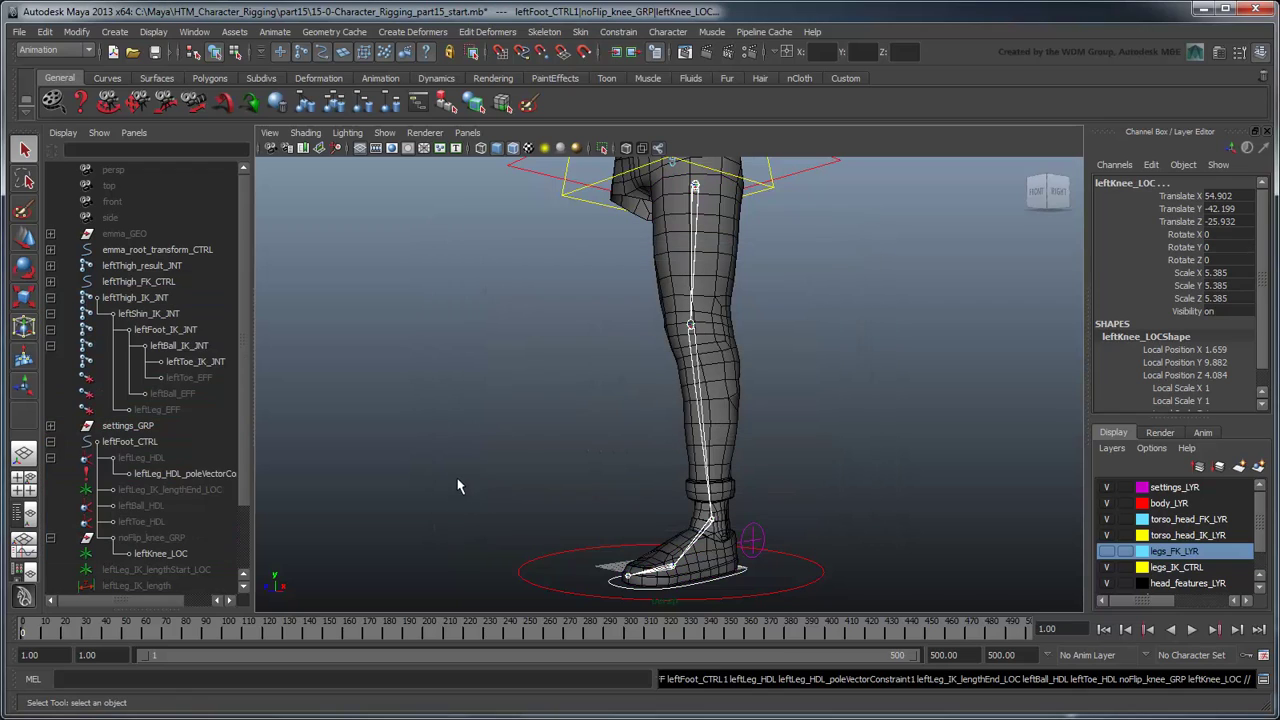
click(246, 532)
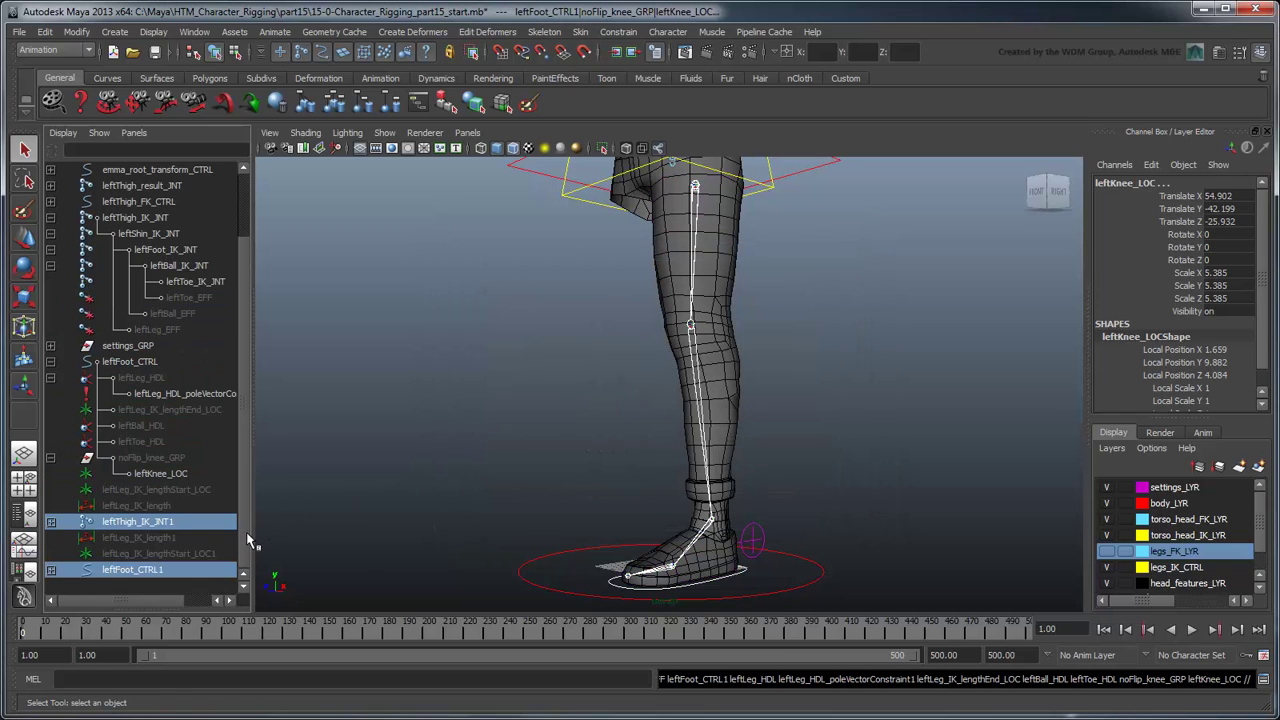
shift+click(52, 522)
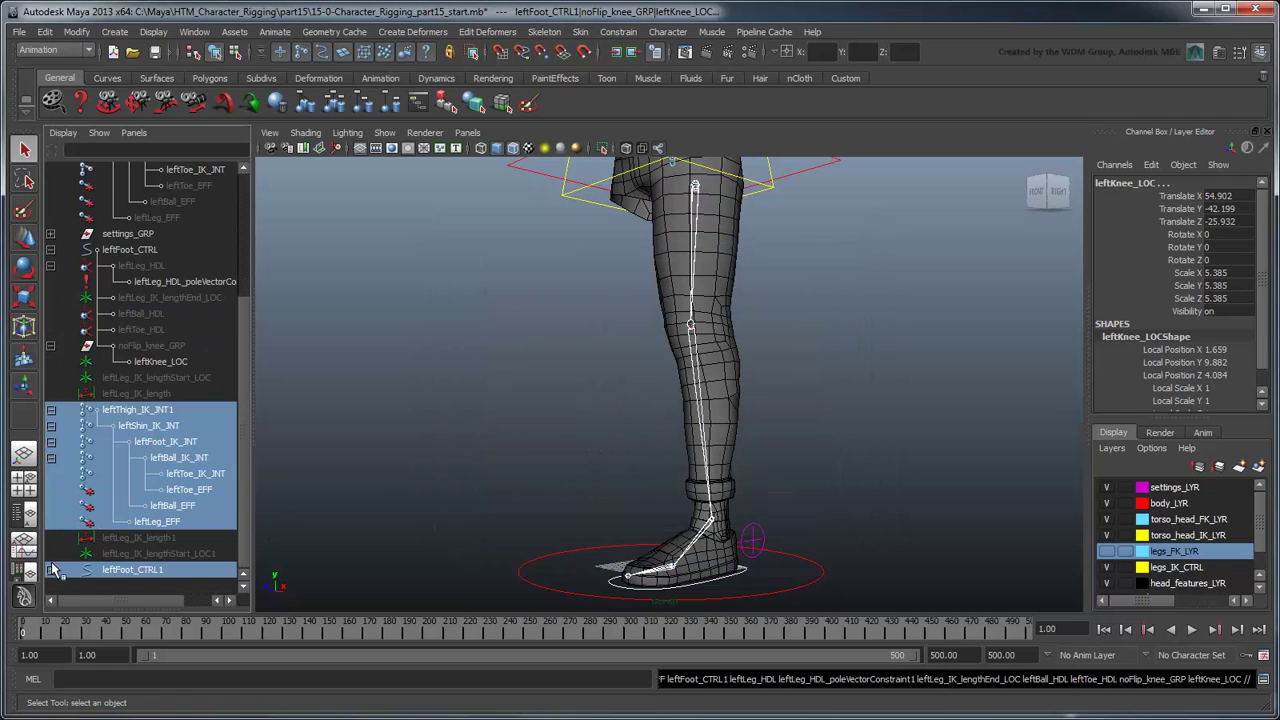
shift+click(51, 570)
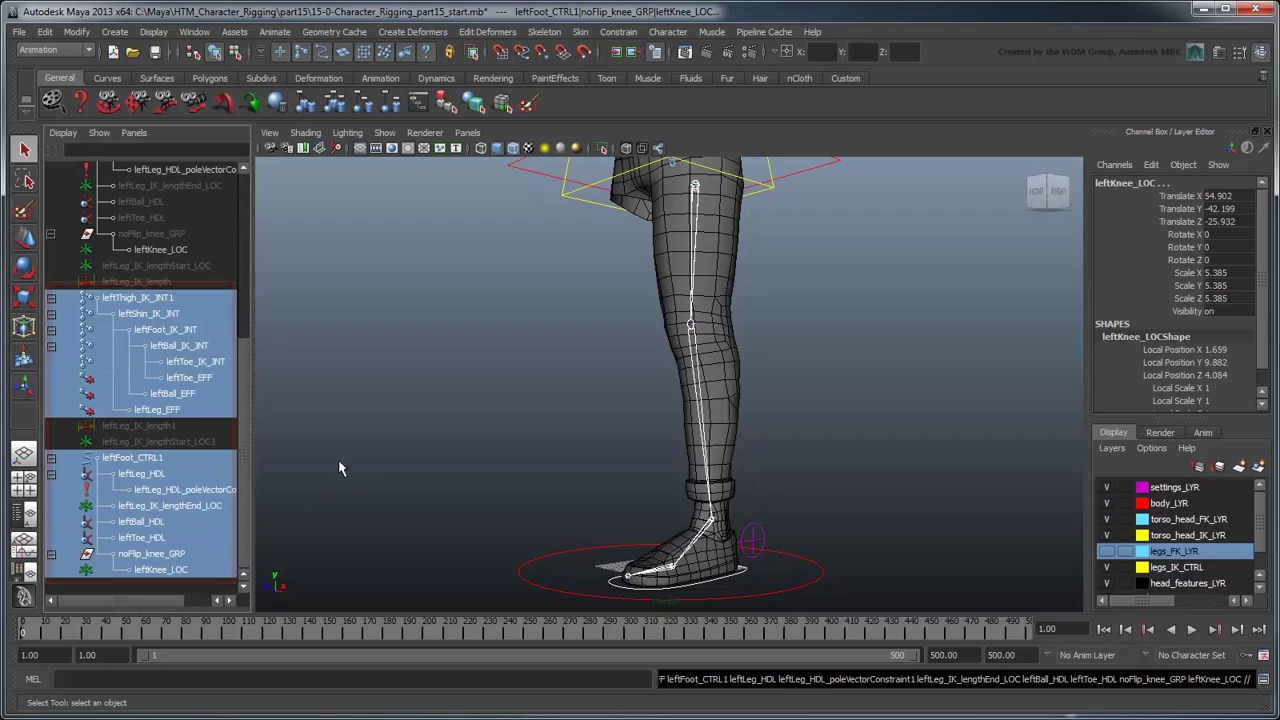
drag(252, 420, 264, 244)
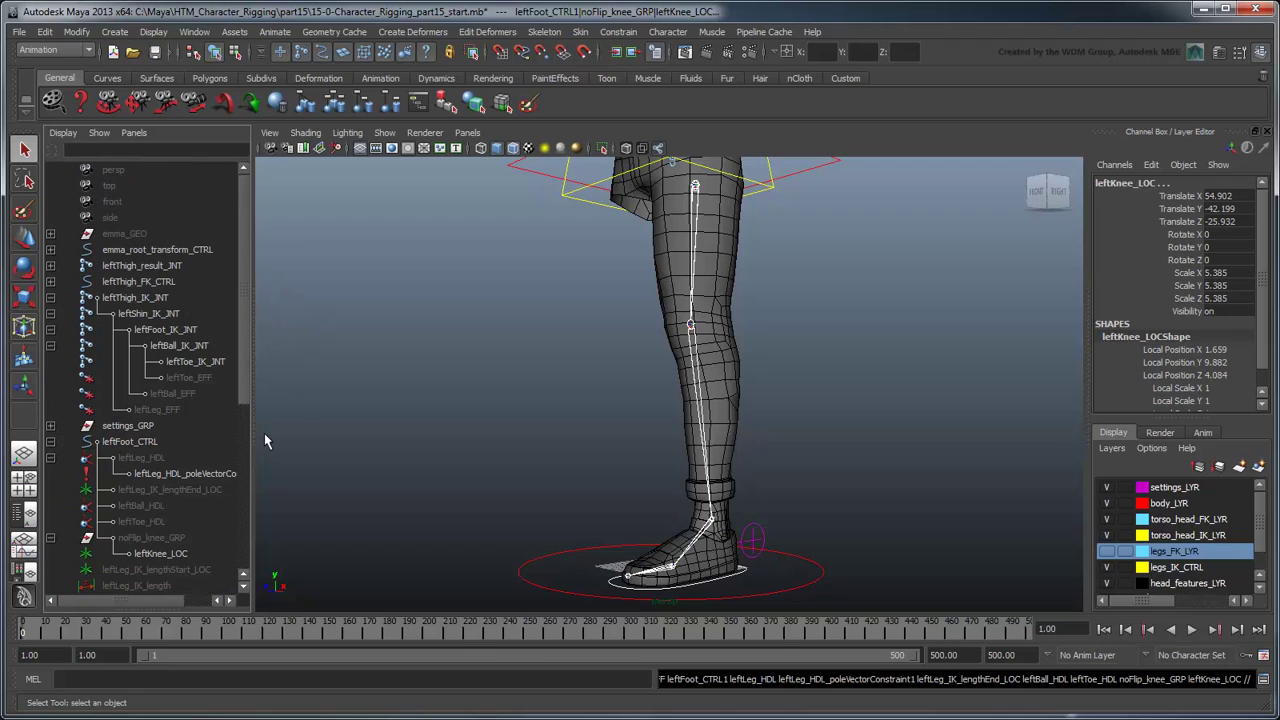
Step: Delete the original leftLeg_HDL, lengthEnd locator, noFlip_knee_GRP and lengthStart locator
click(165, 459)
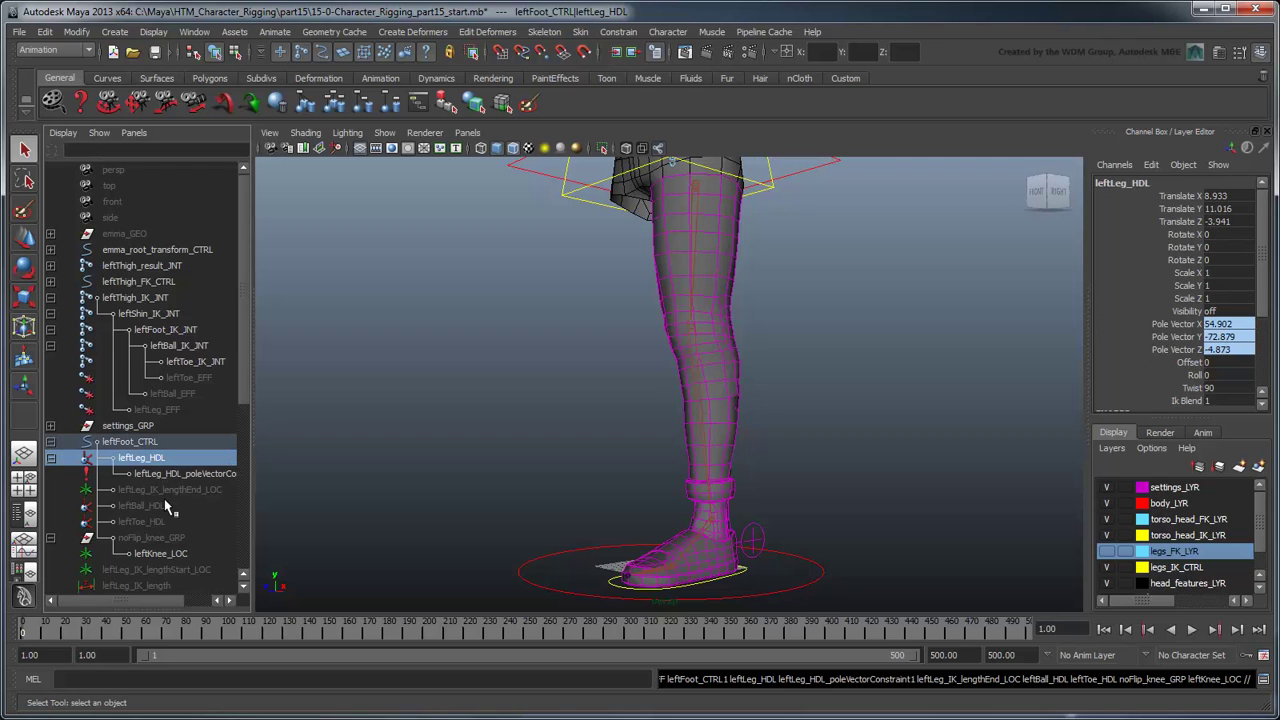
ctrl+click(166, 491)
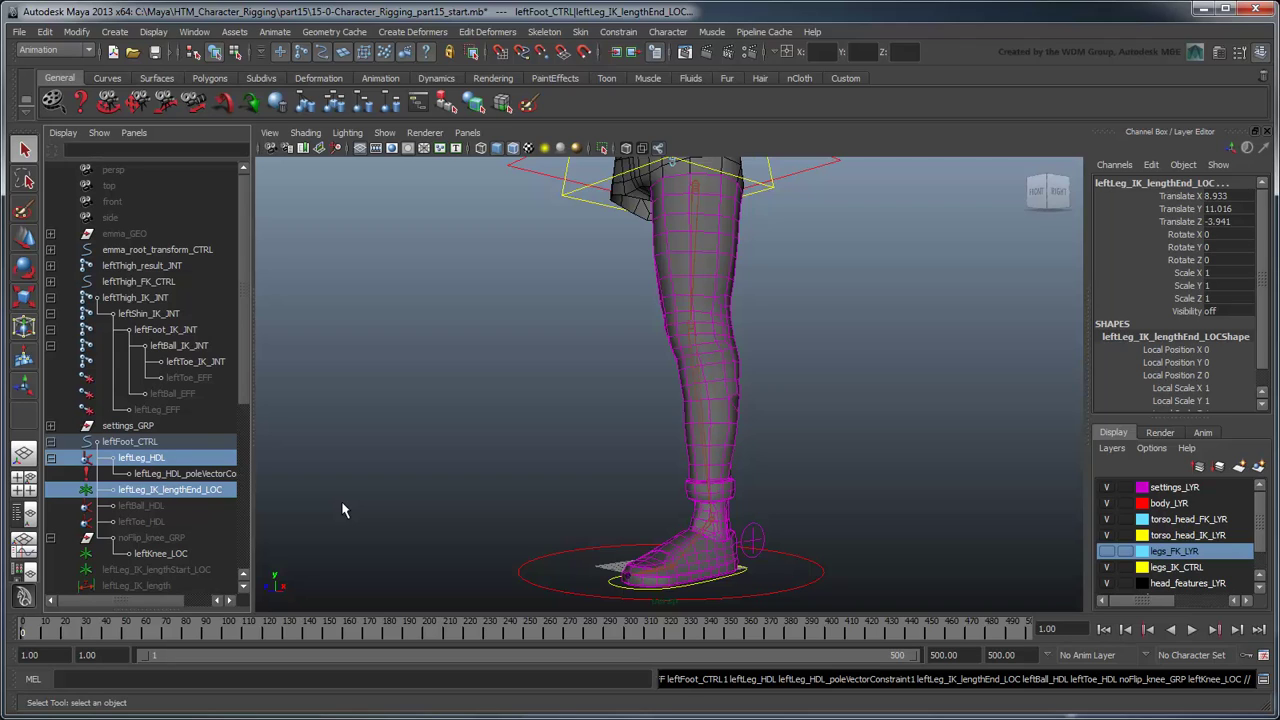
key(Delete)
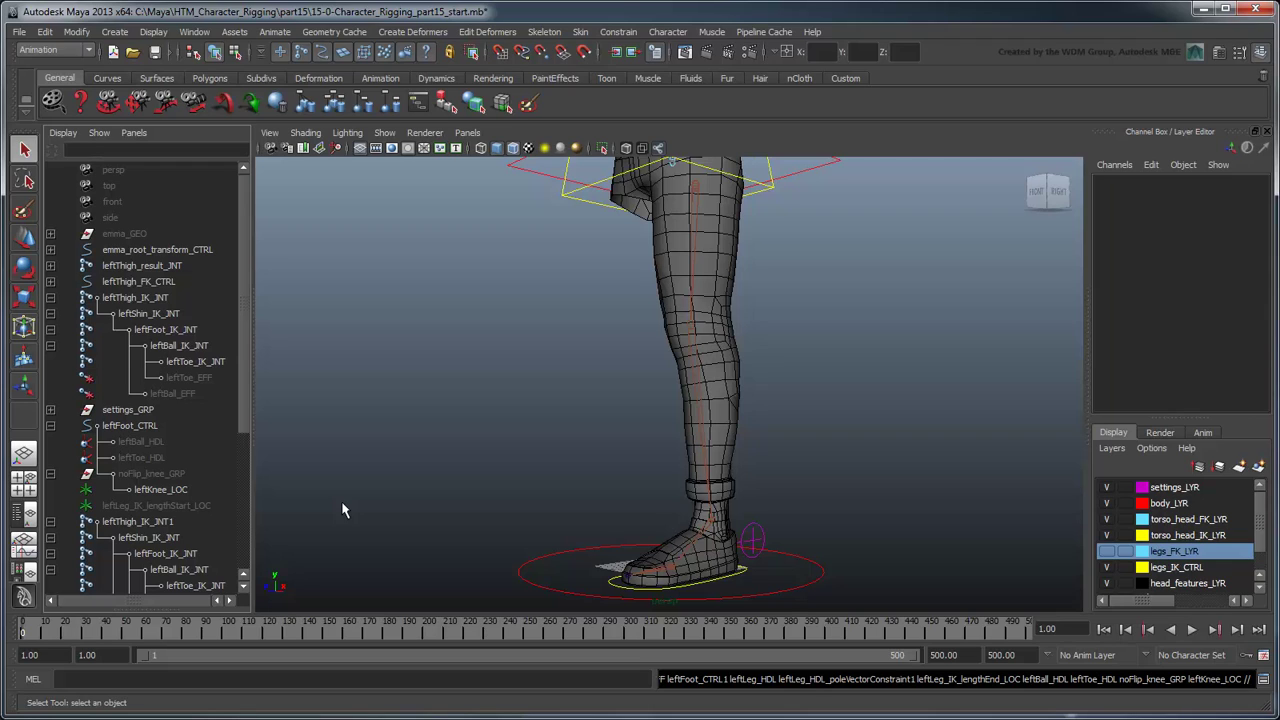
click(178, 475)
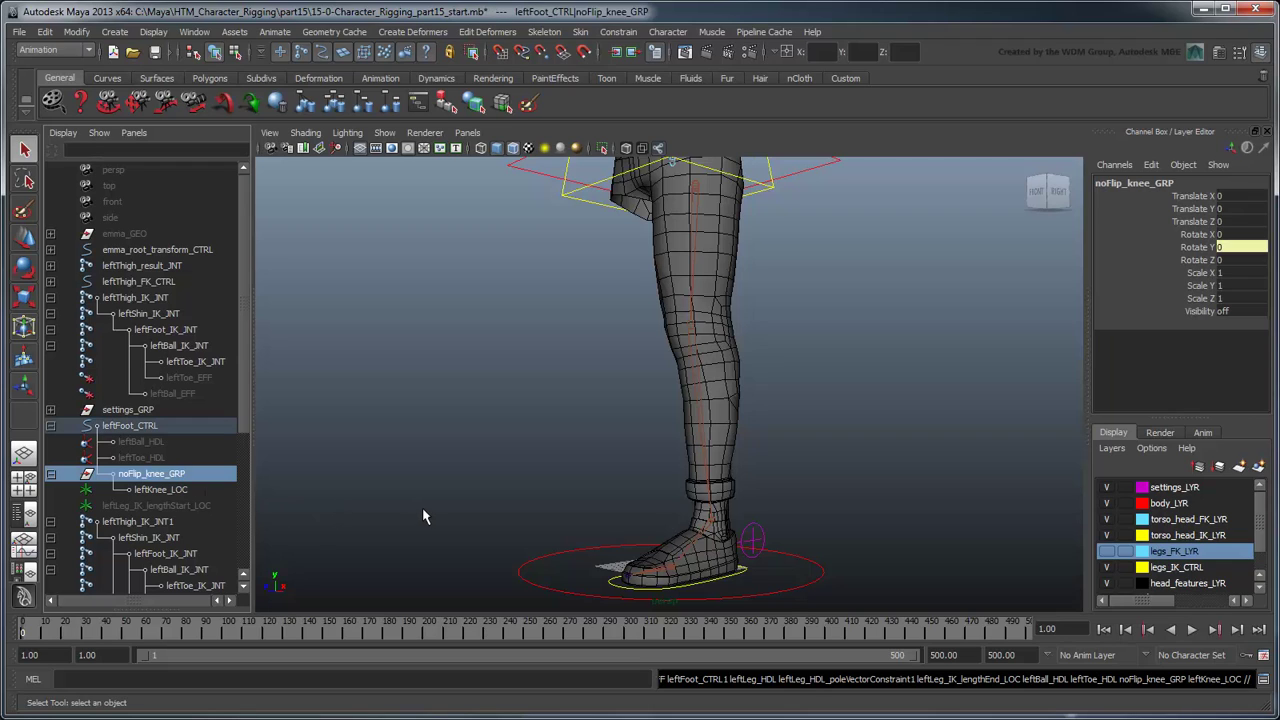
key(Delete)
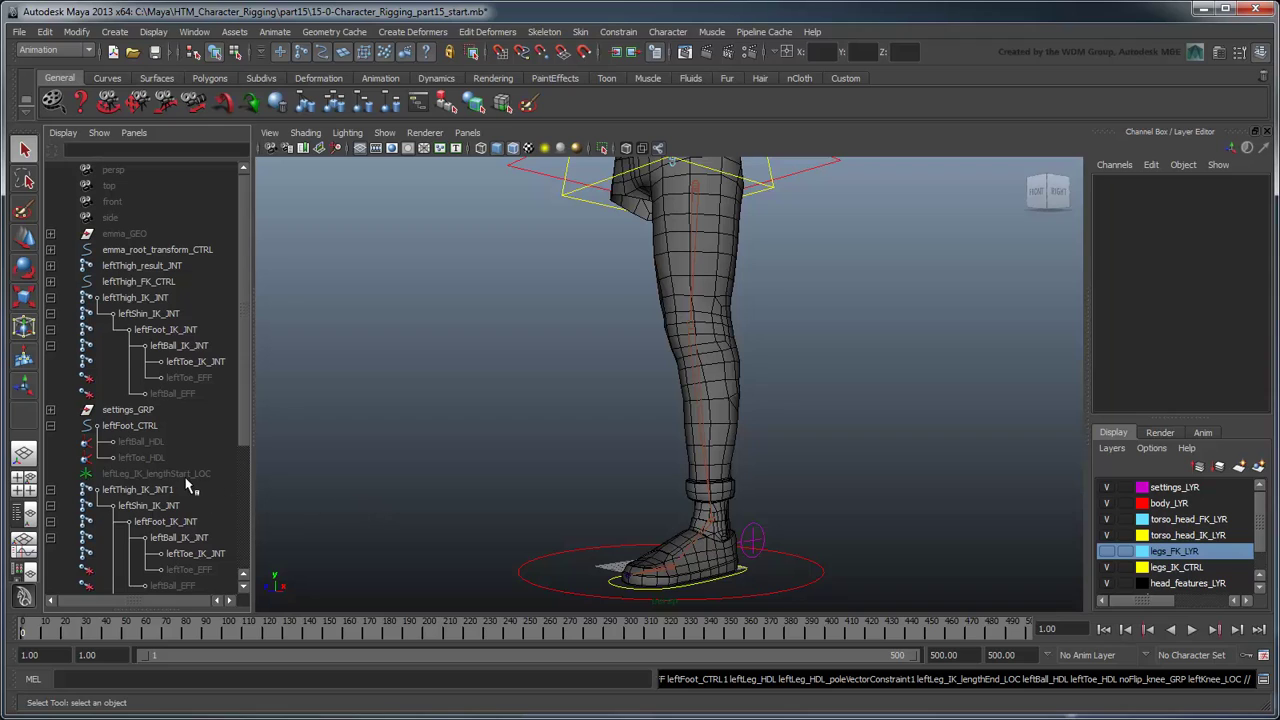
click(190, 474)
key(Delete)
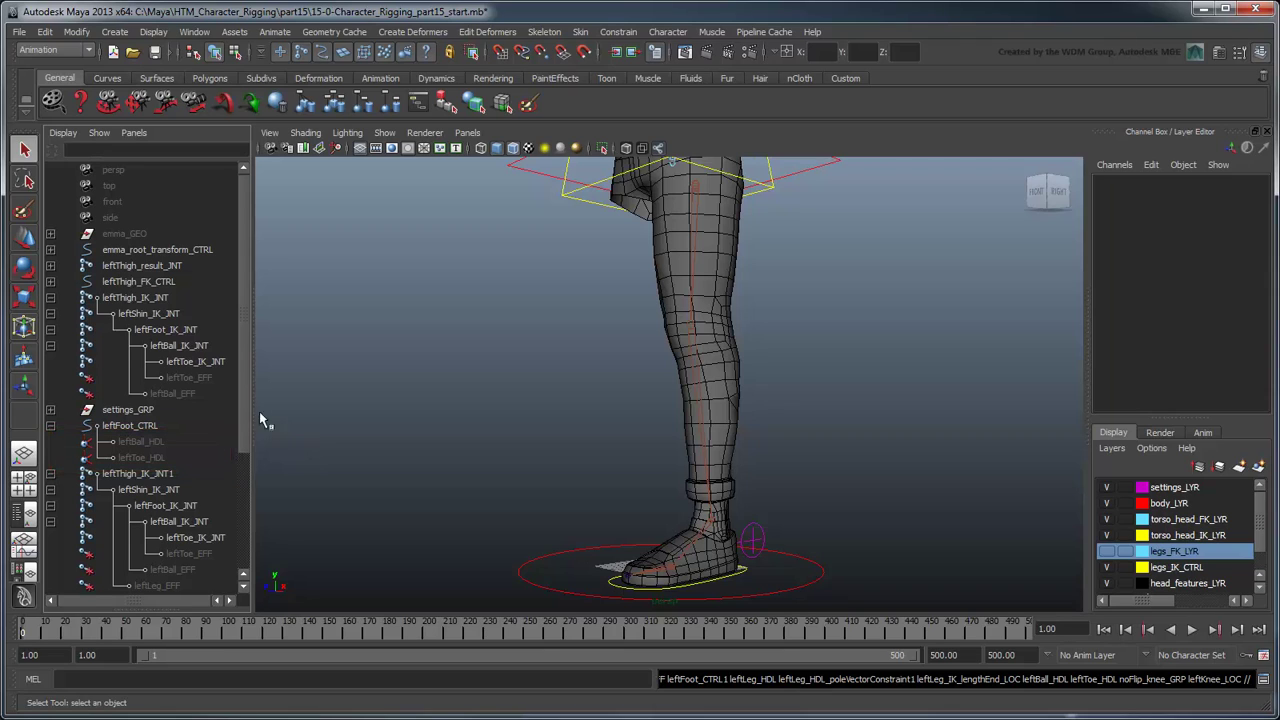
Step: Add noFlip to the duplicated thigh and shin joint names
drag(247, 401, 244, 547)
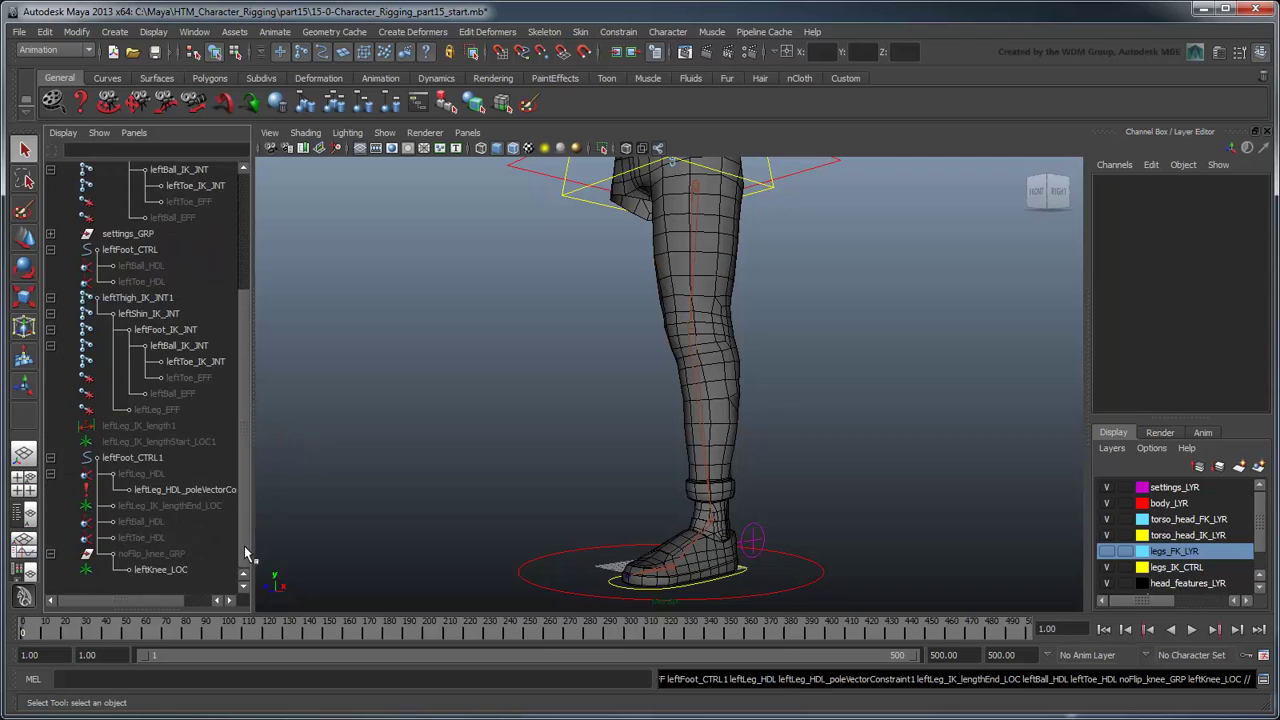
double_click(152, 300)
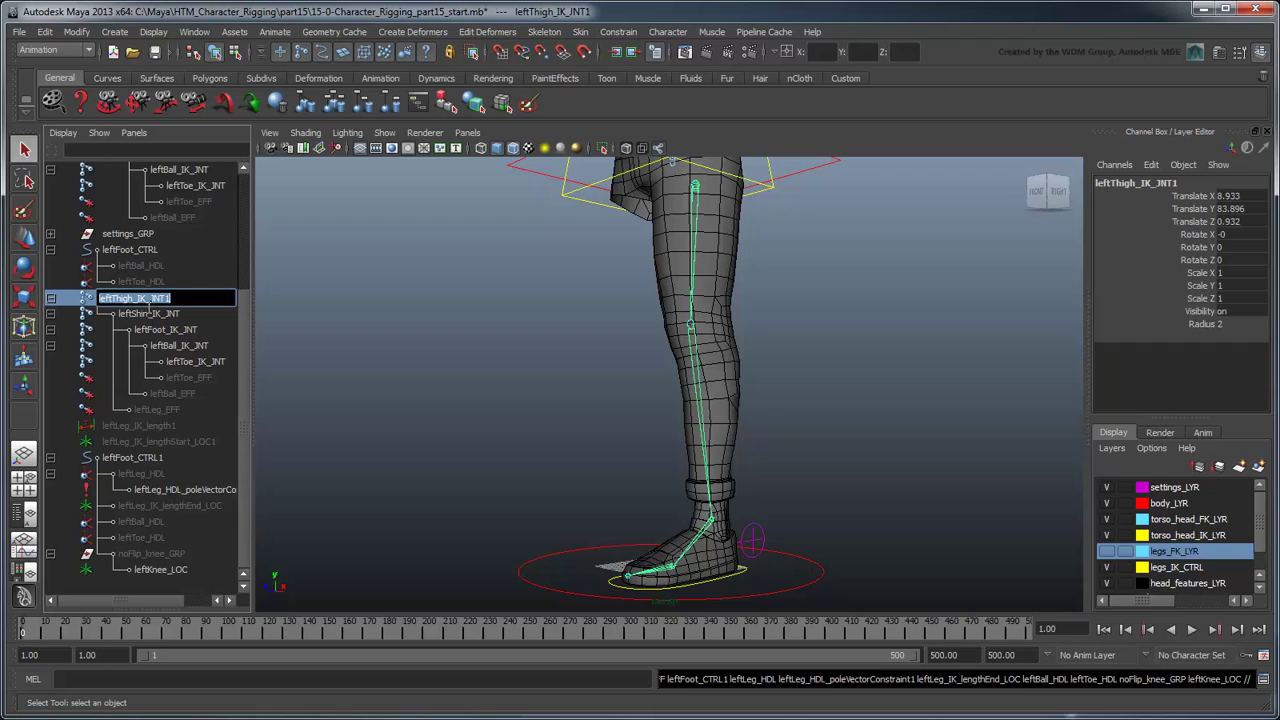
click(143, 304)
text(_noFlip_)
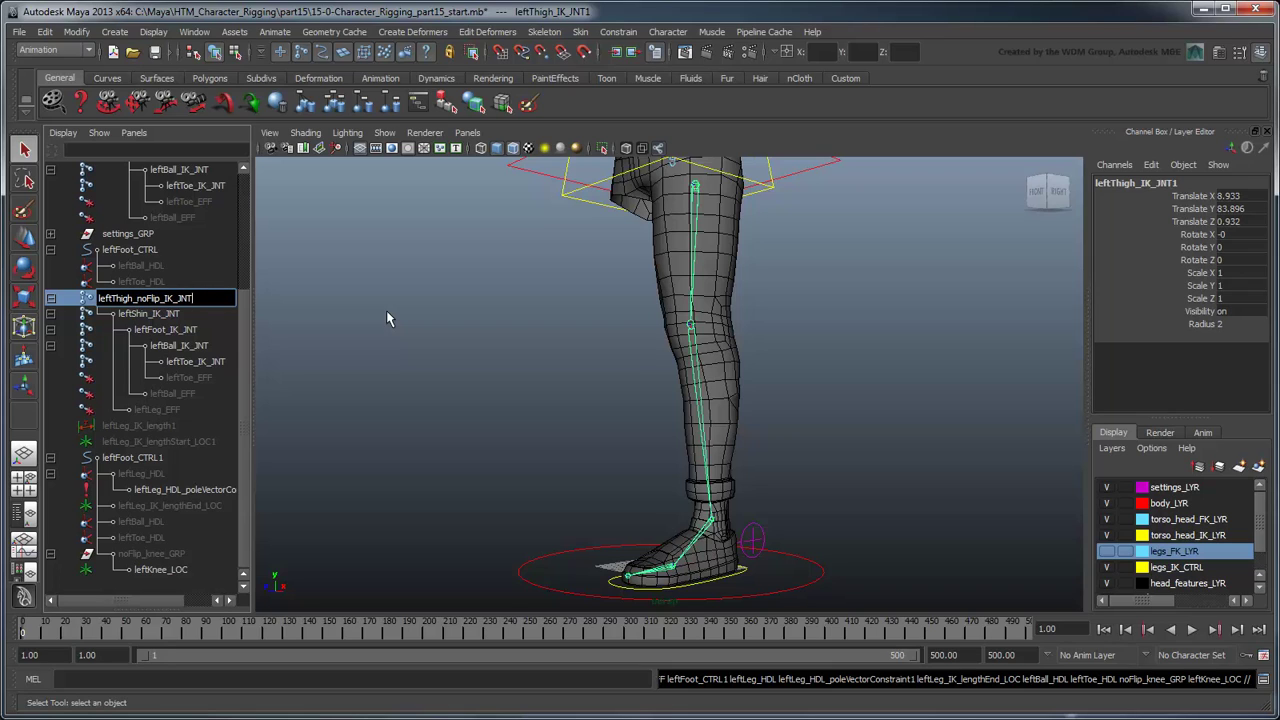
key(Return)
key(Tab)
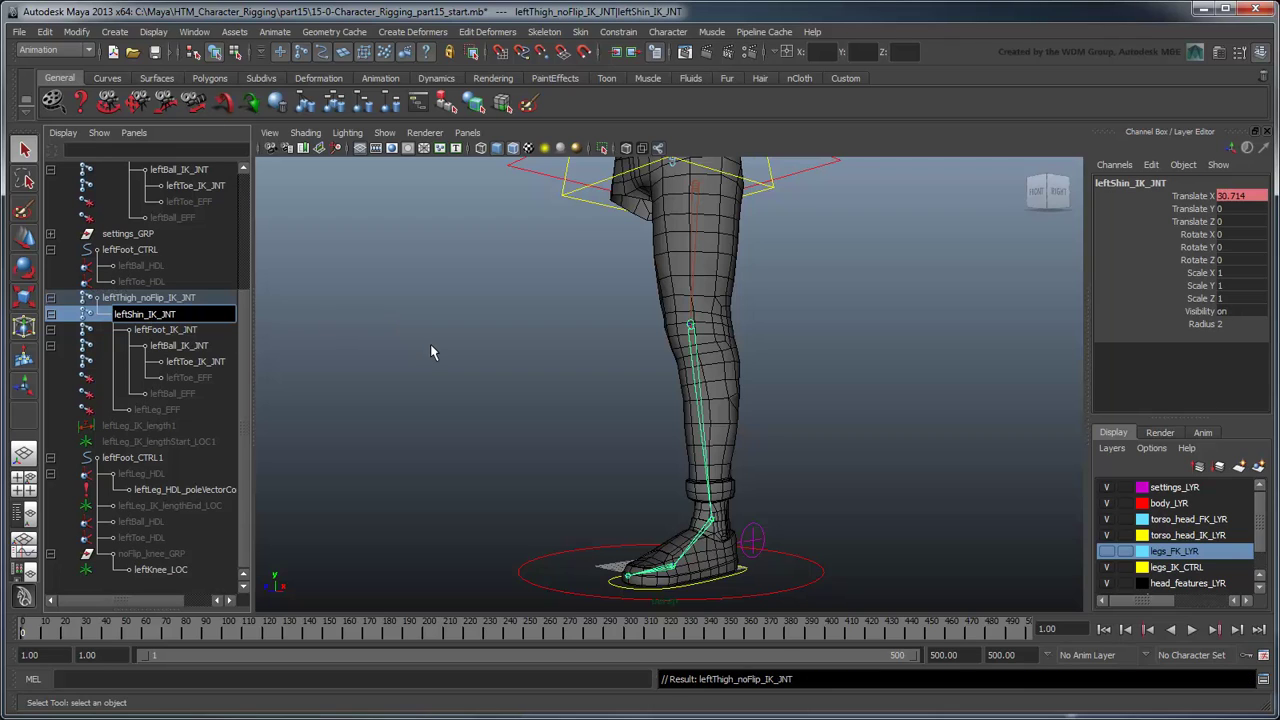
text(noFlip_)
key(Return)
Step: Add noFlip to the pole vector constraint and rename the end locator leftLeg_noFlip_IK_lengthEnd_LOC
double_click(170, 333)
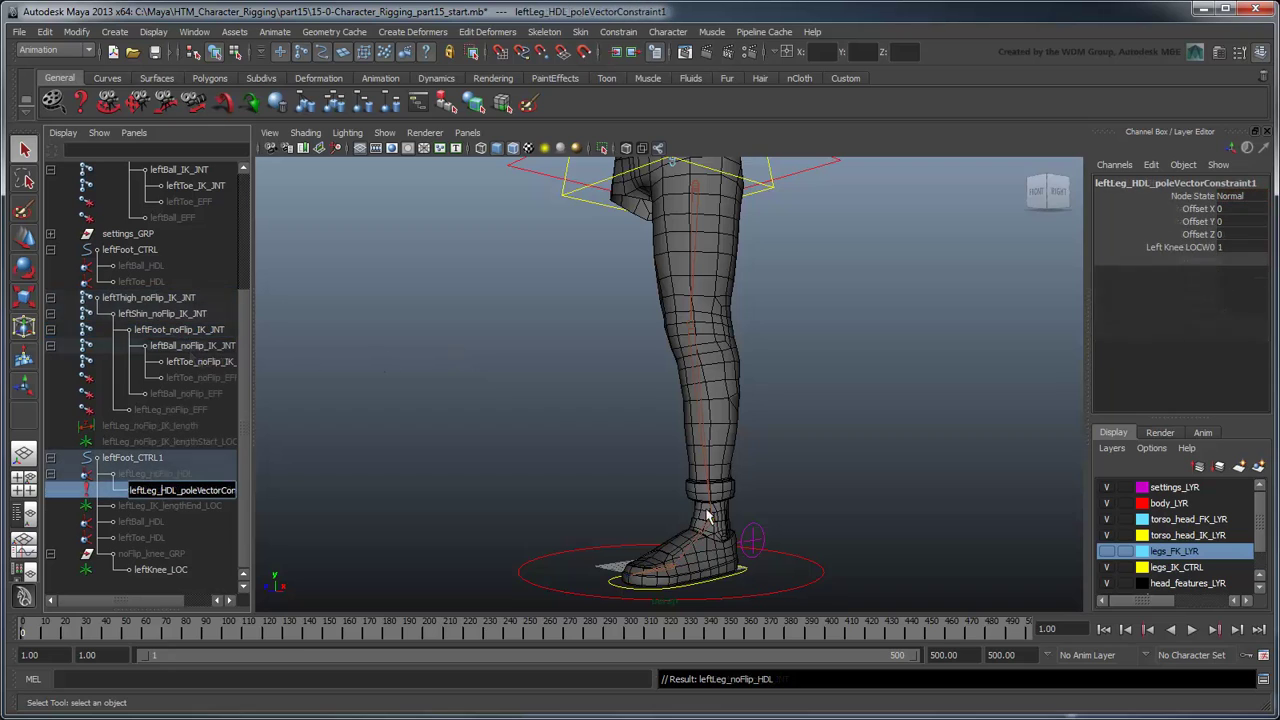
text(noFlip_)
key(Return)
key(Tab)
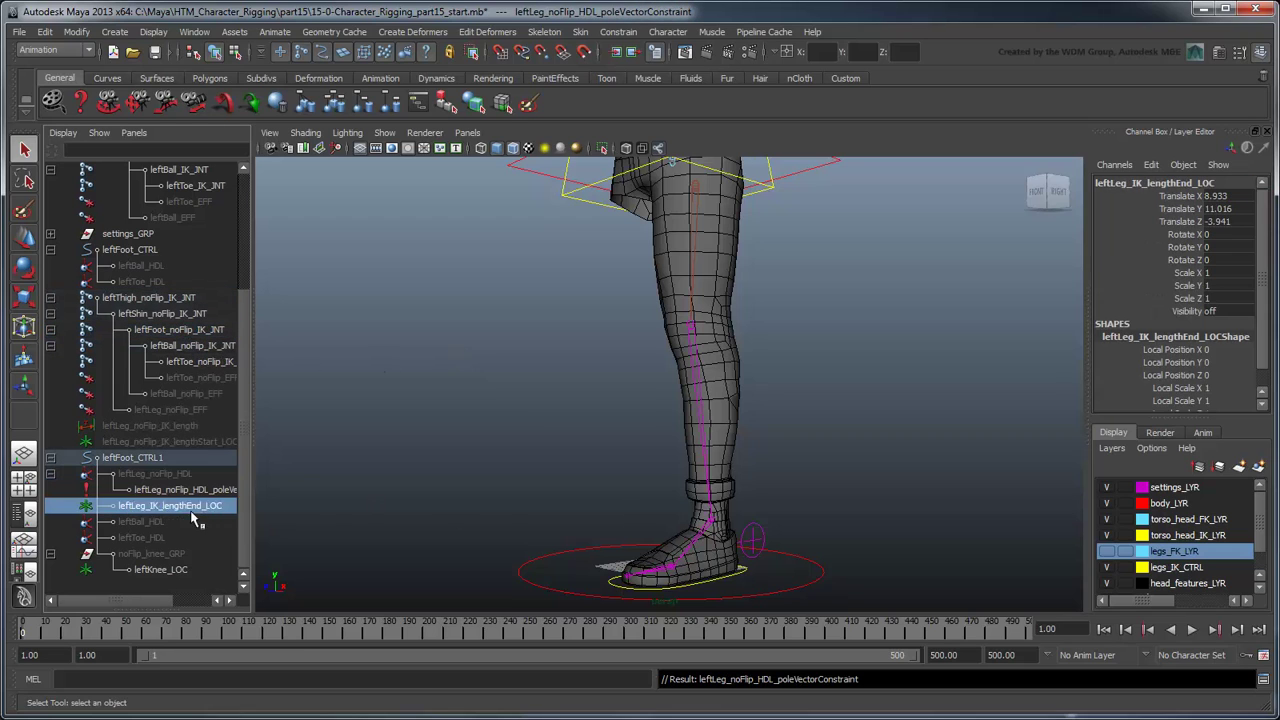
click(148, 506)
text(noFlip_)
key(Return)
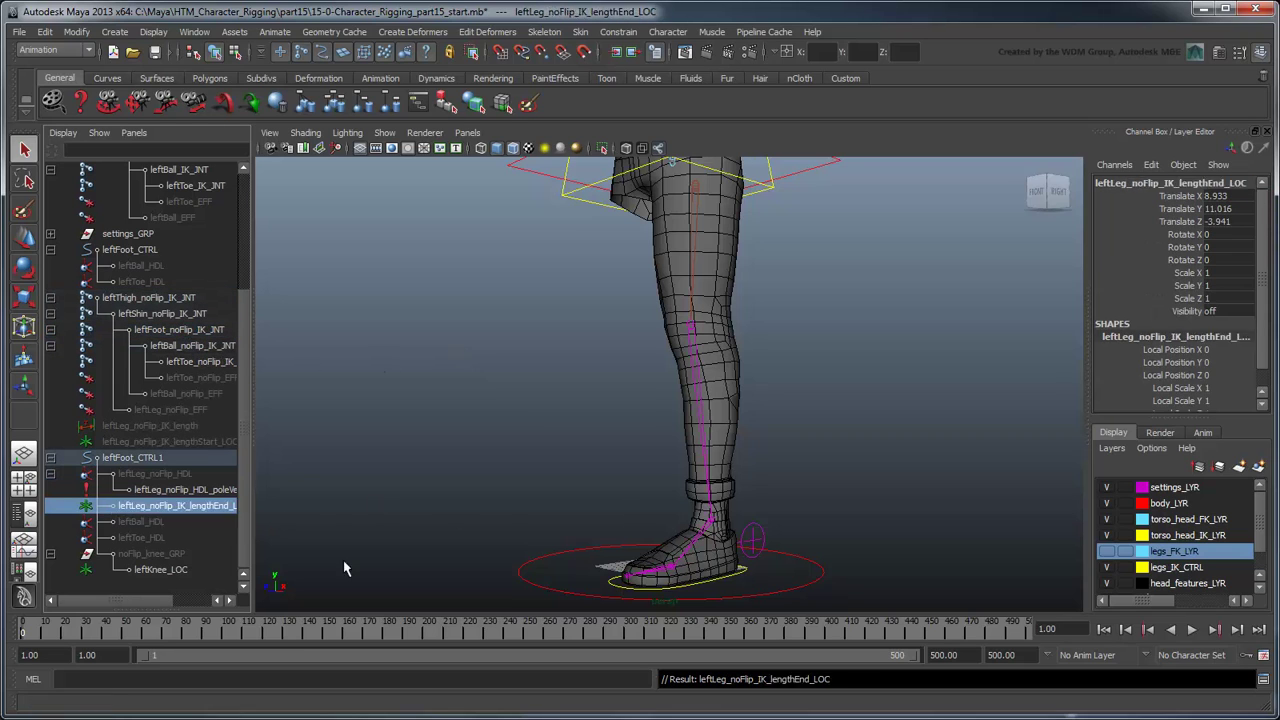
Step: Parent leftLeg_noFlip_HDL, the lengthEnd locator and noFlip_knee_GRP under leftFoot_CTRL
click(195, 476)
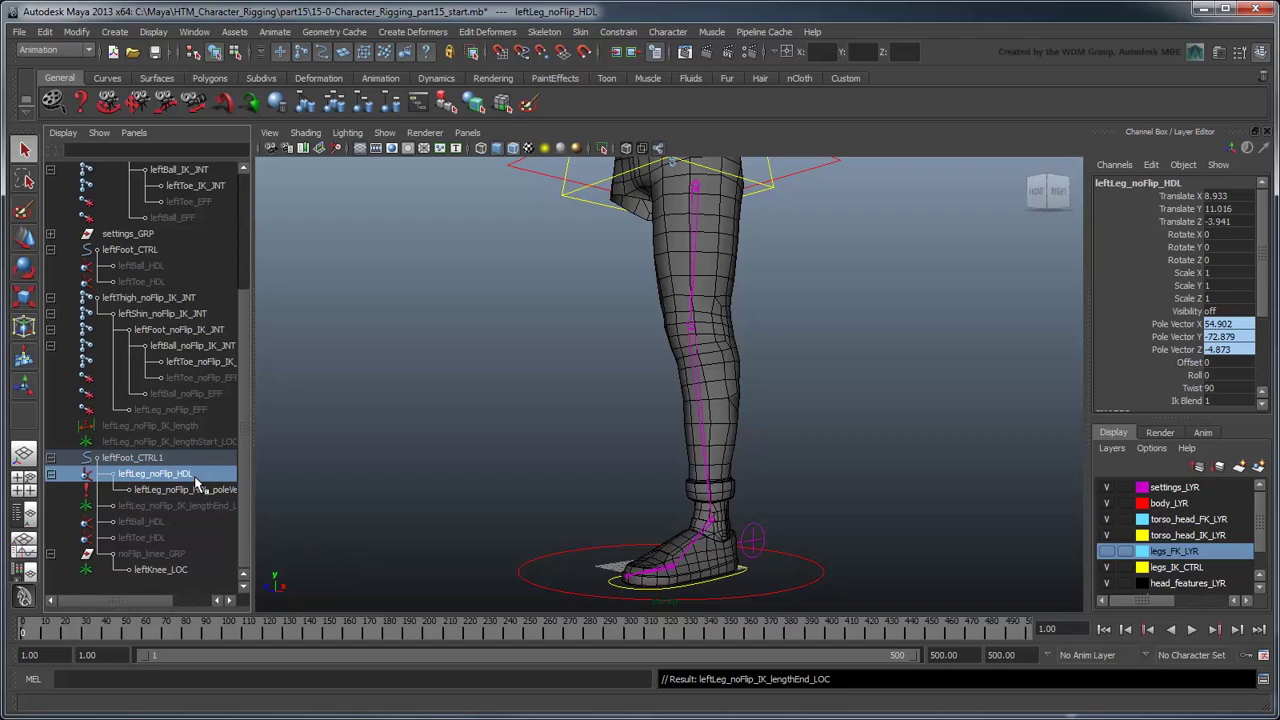
ctrl+click(200, 505)
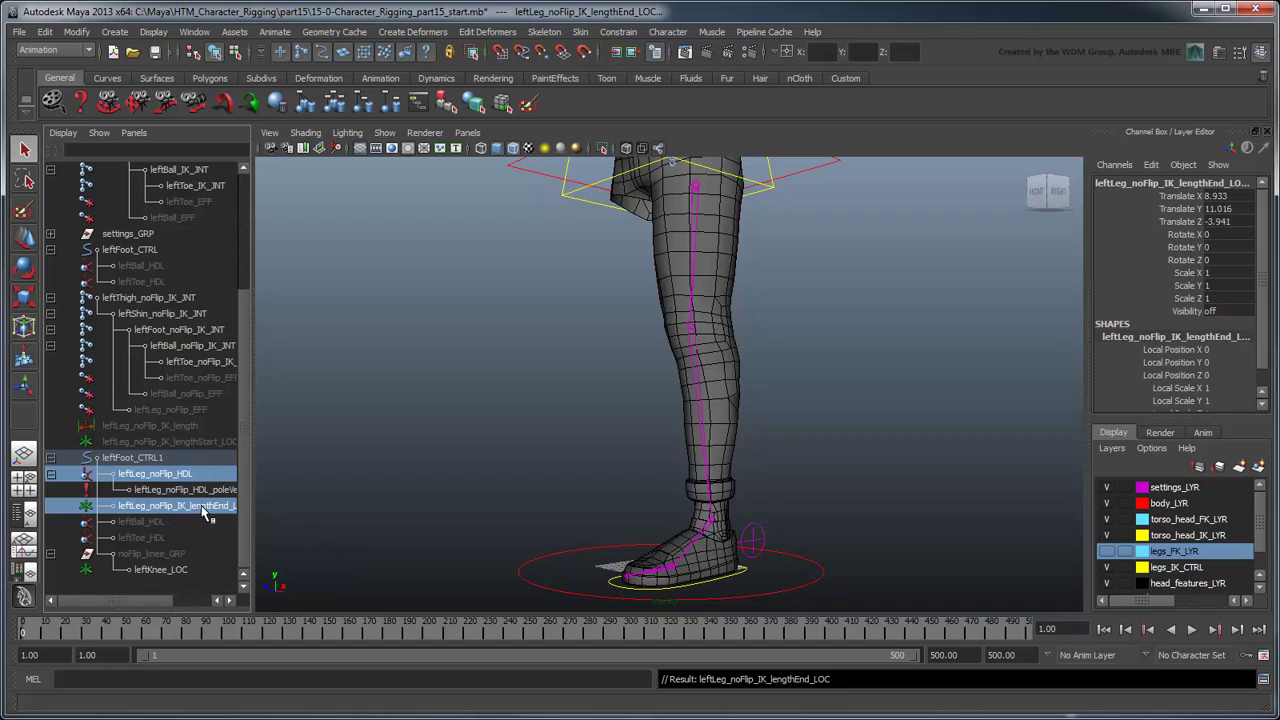
ctrl+click(175, 554)
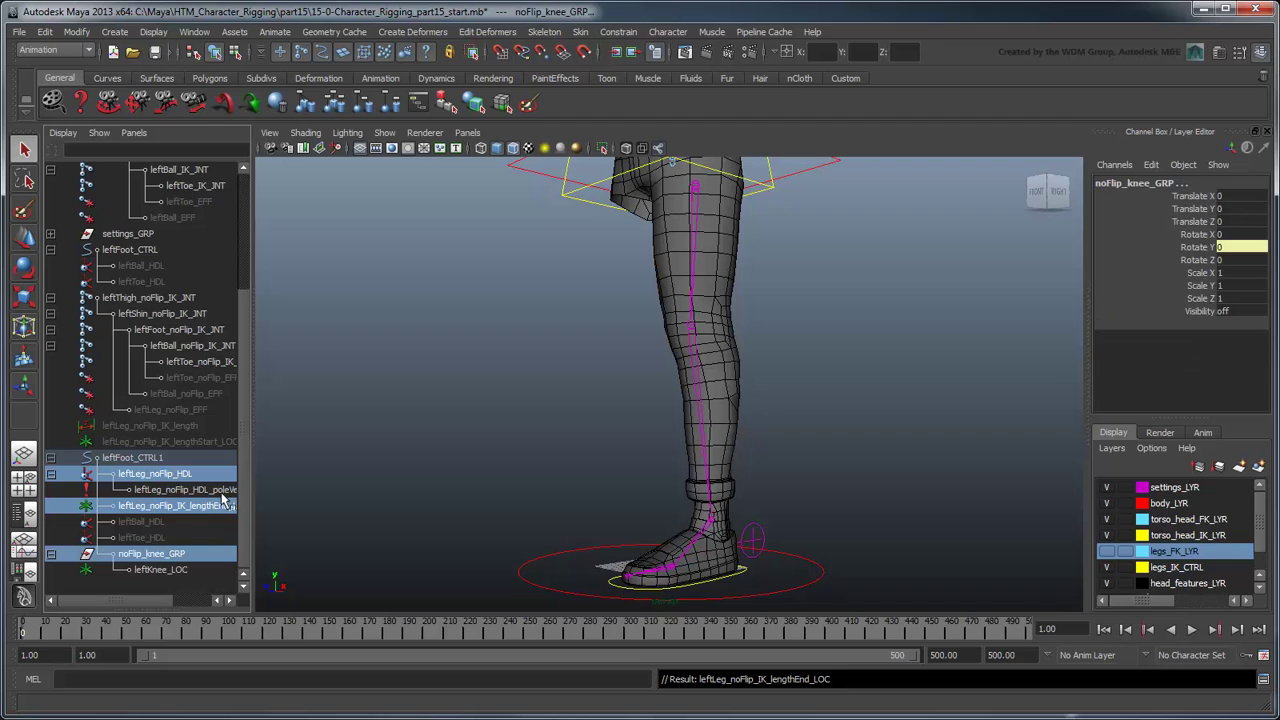
scroll(240, 470, up, 2)
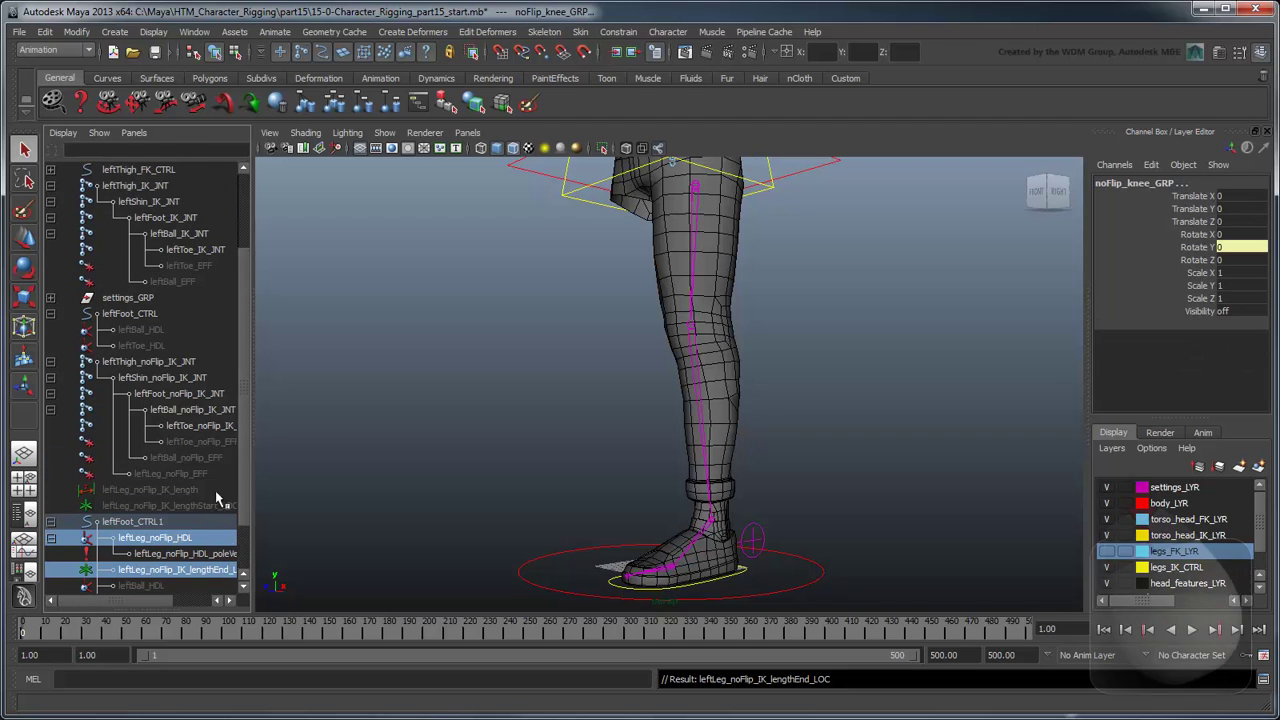
middle_drag(168, 545, 177, 324)
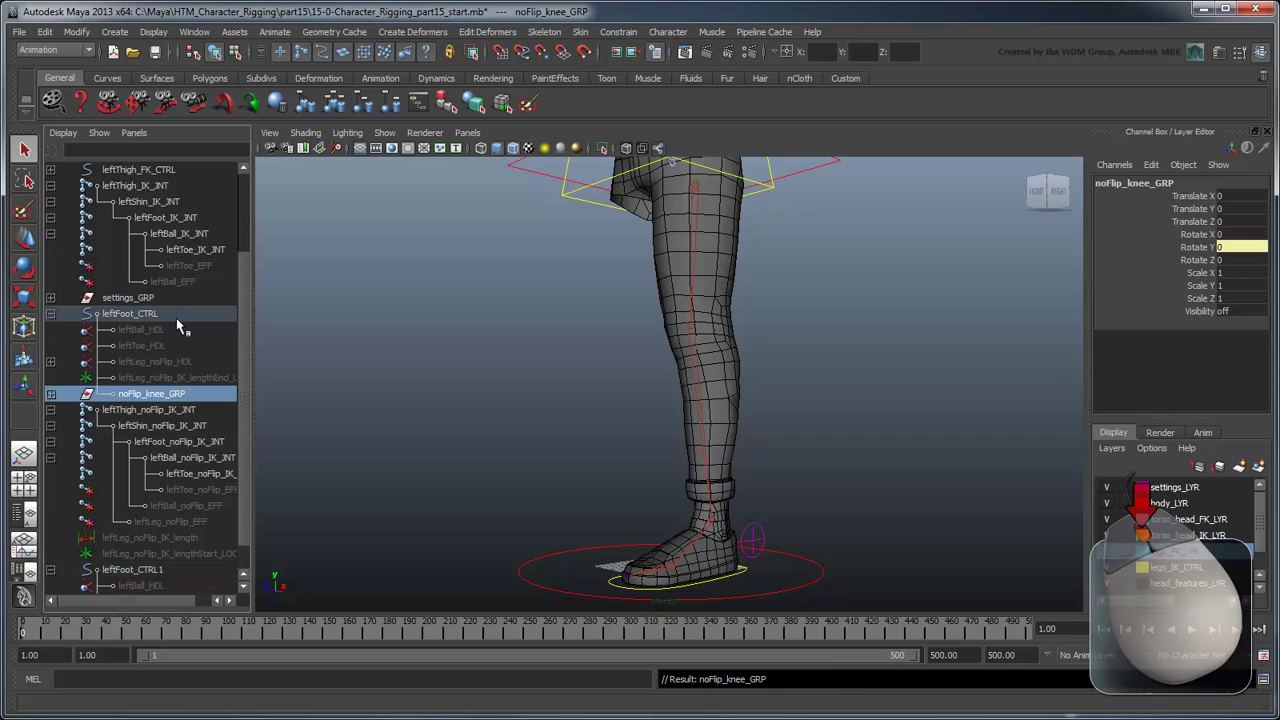
Step: Delete the duplicate leftFoot_CTRL1 and the no-flip ball and toe joints
click(356, 464)
click(168, 569)
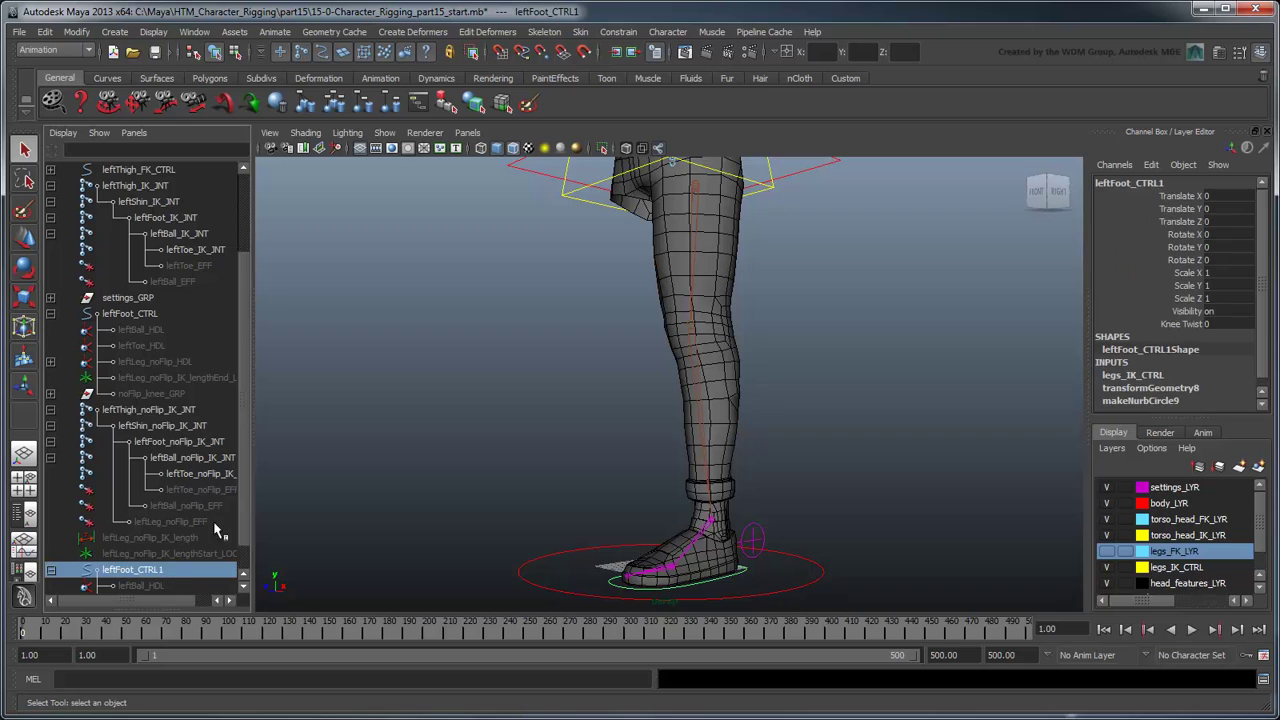
scroll(247, 491, down, 1)
click(188, 443)
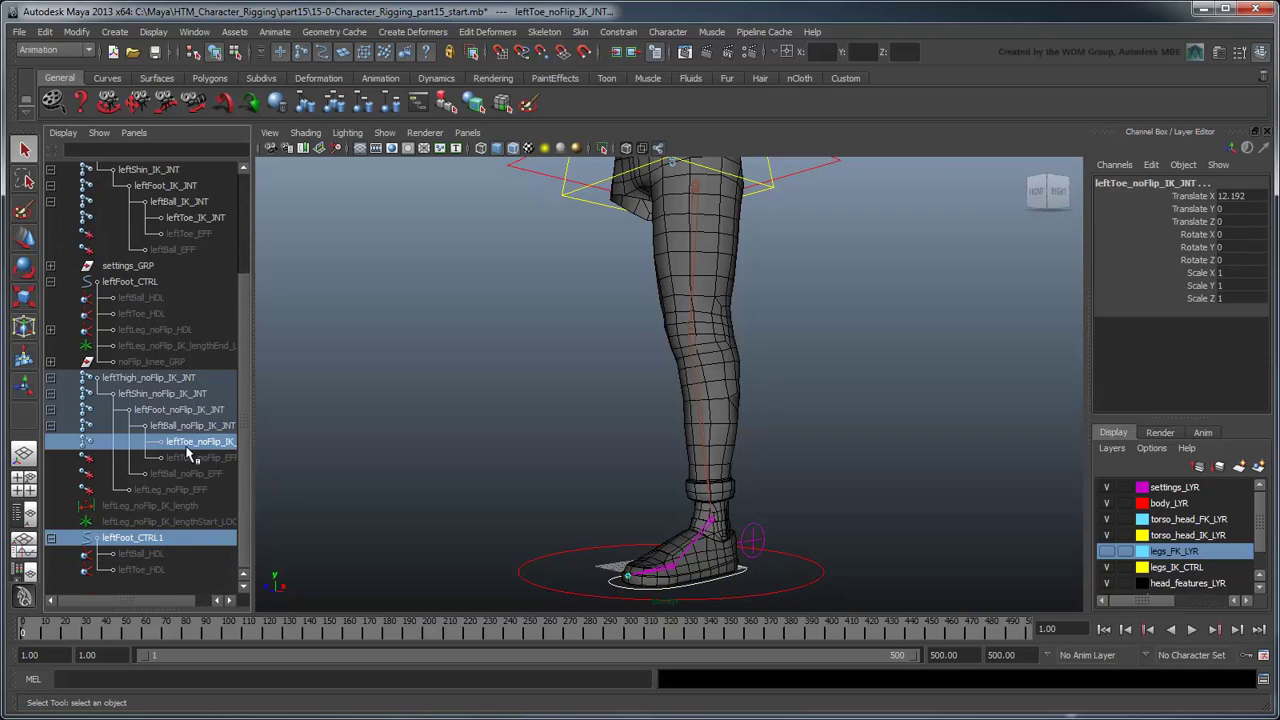
ctrl+click(186, 427)
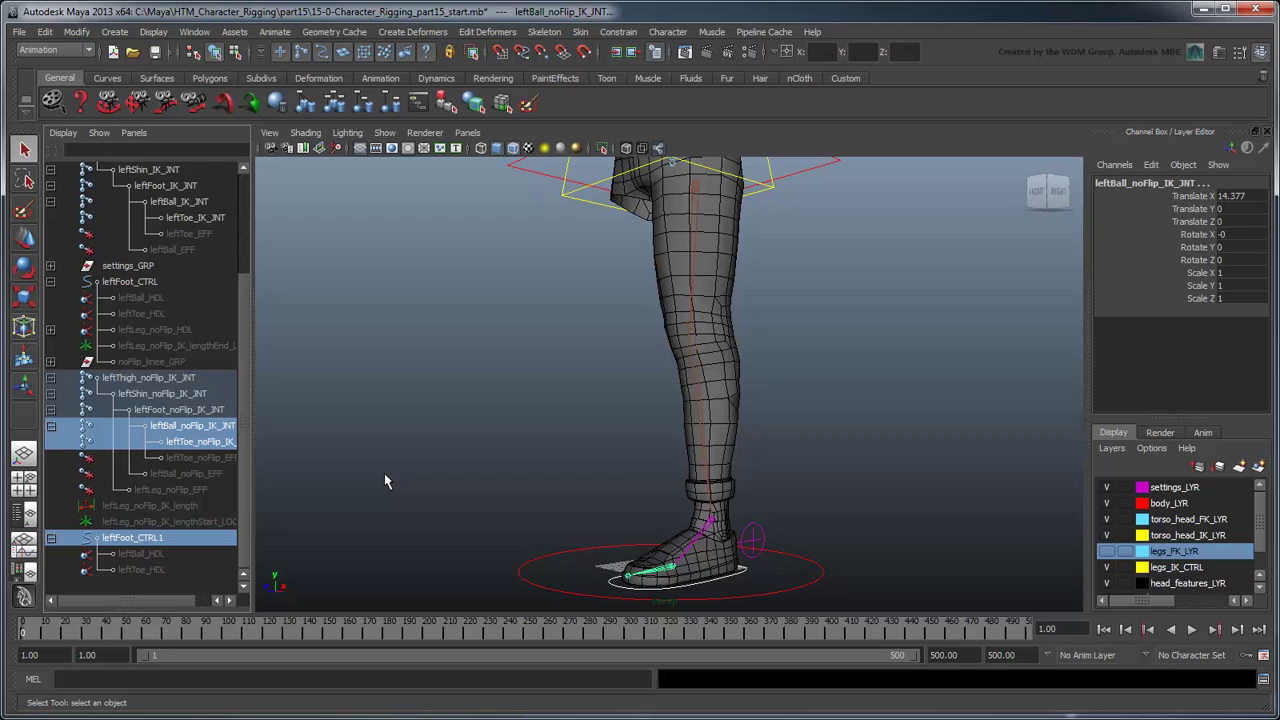
key(Delete)
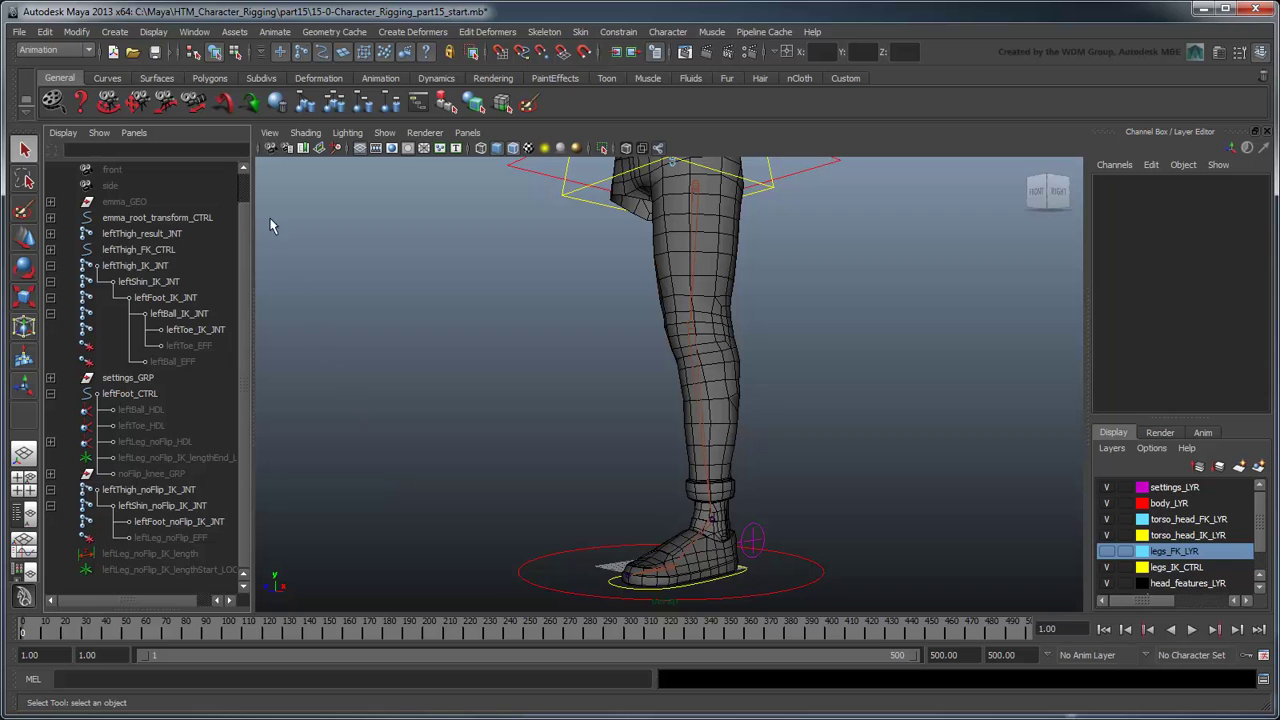
Step: In the Connection Editor, connect leftFoot_CTRL's kneeTwist to noFlip_knee_GRP's rotateY
click(195, 32)
mouse_move(225, 55)
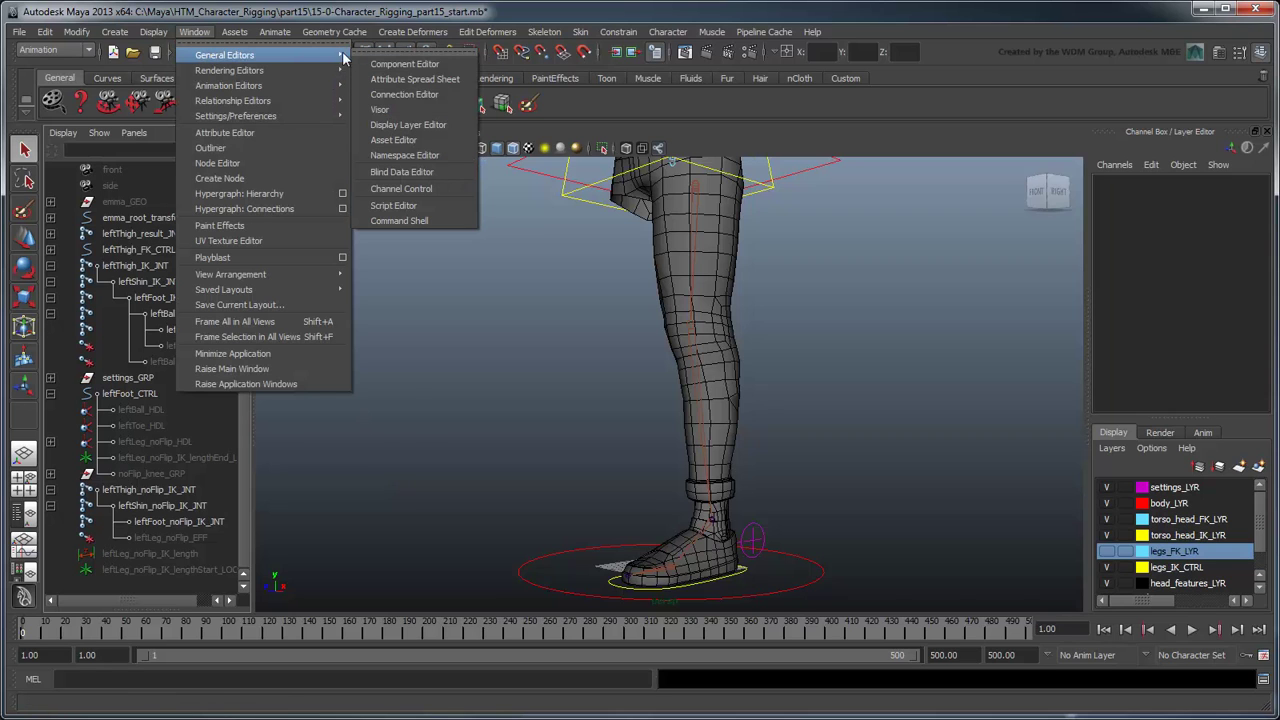
click(416, 97)
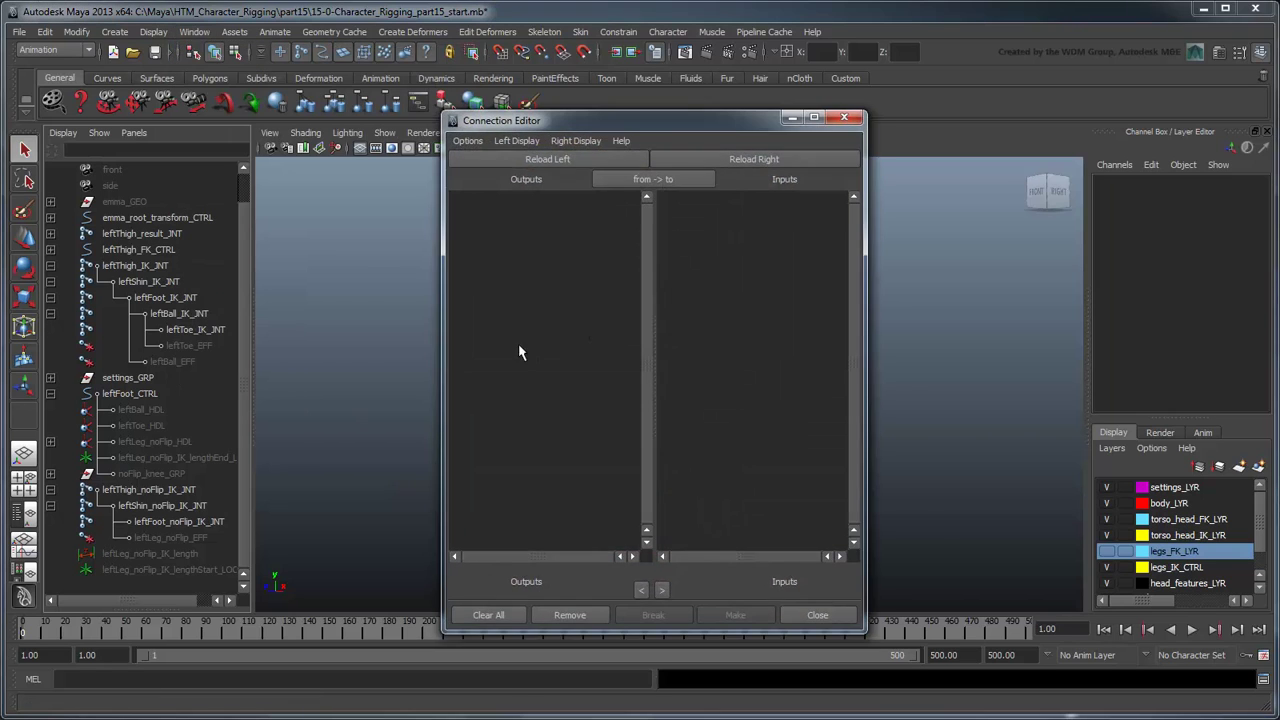
click(164, 396)
click(508, 160)
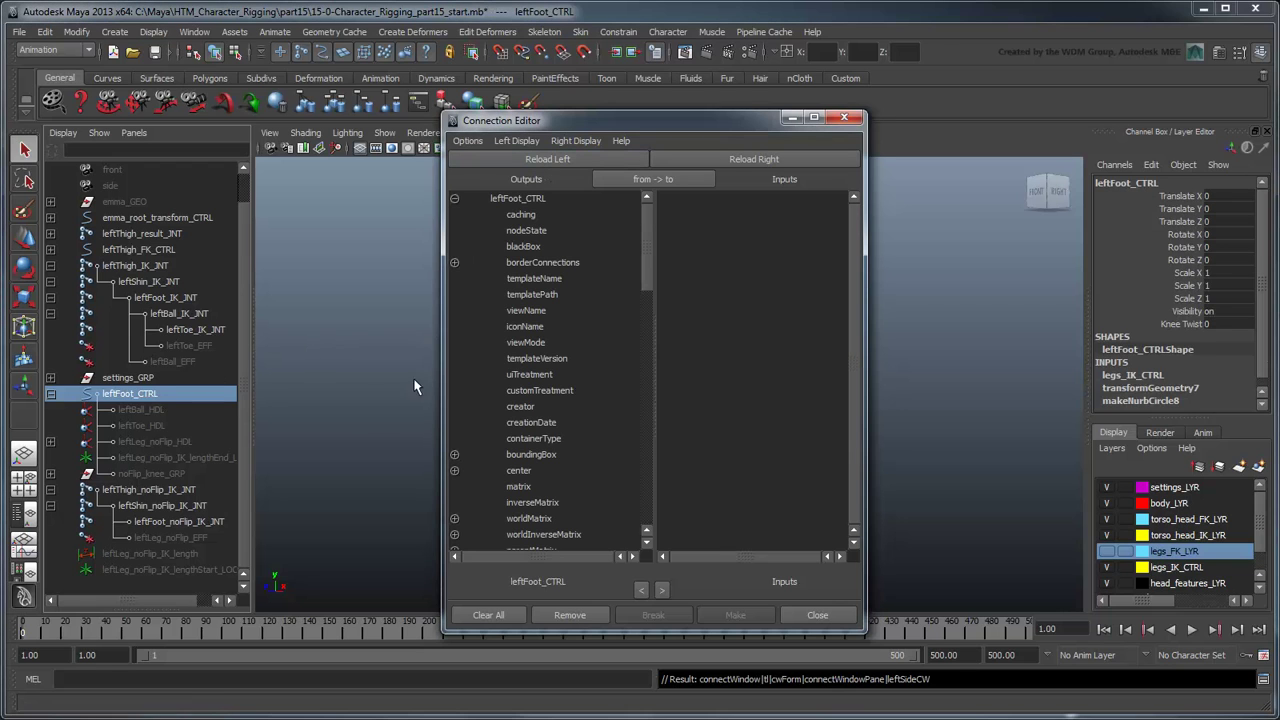
click(150, 473)
click(740, 159)
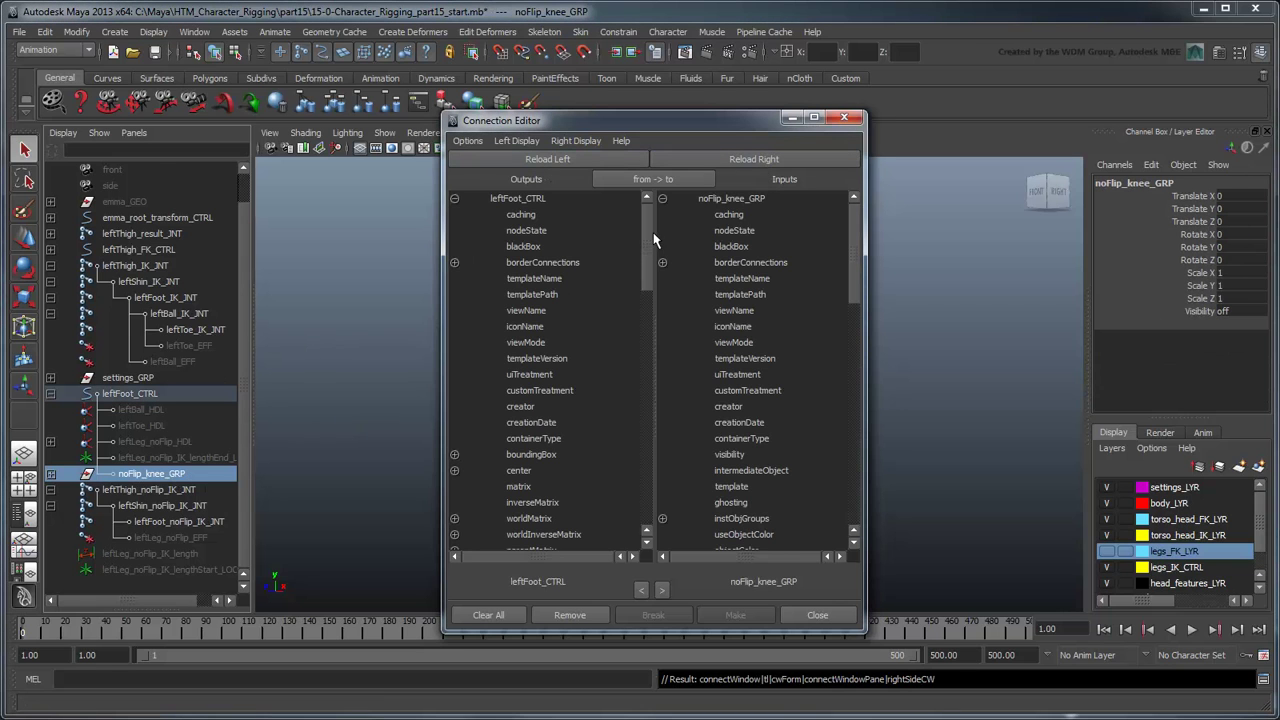
drag(647, 233, 648, 505)
click(562, 538)
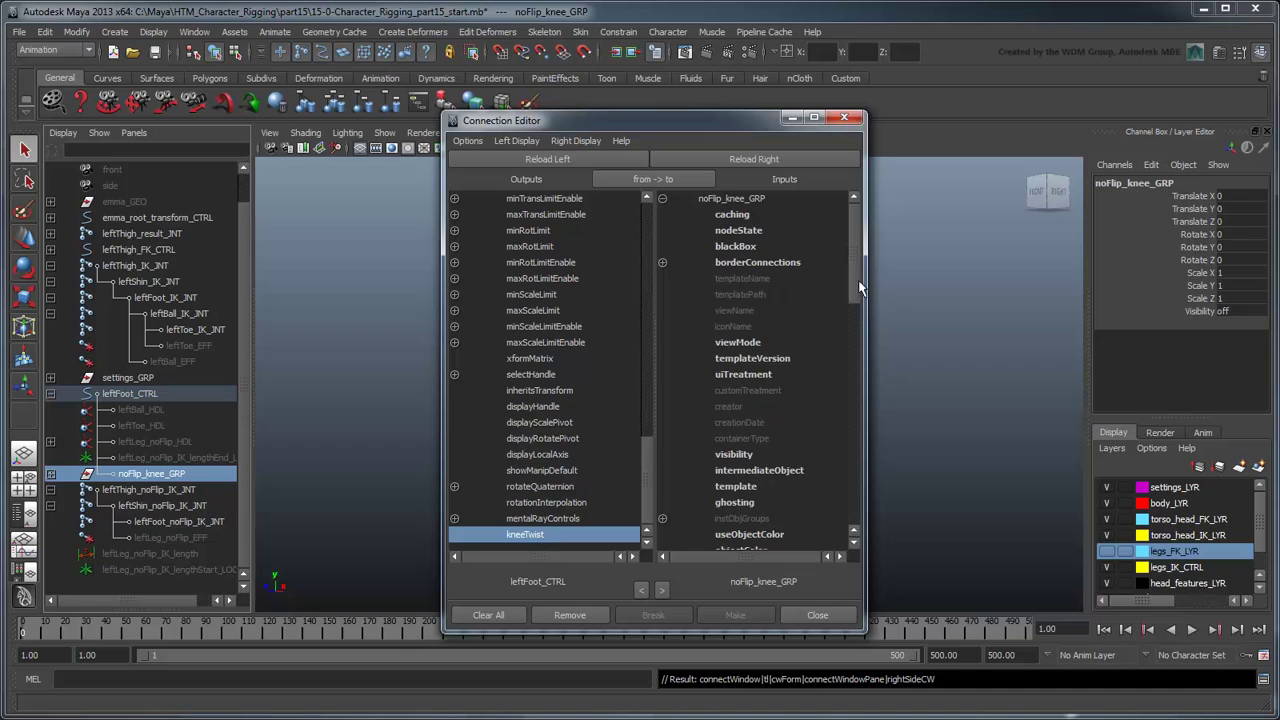
drag(855, 273, 876, 385)
click(662, 422)
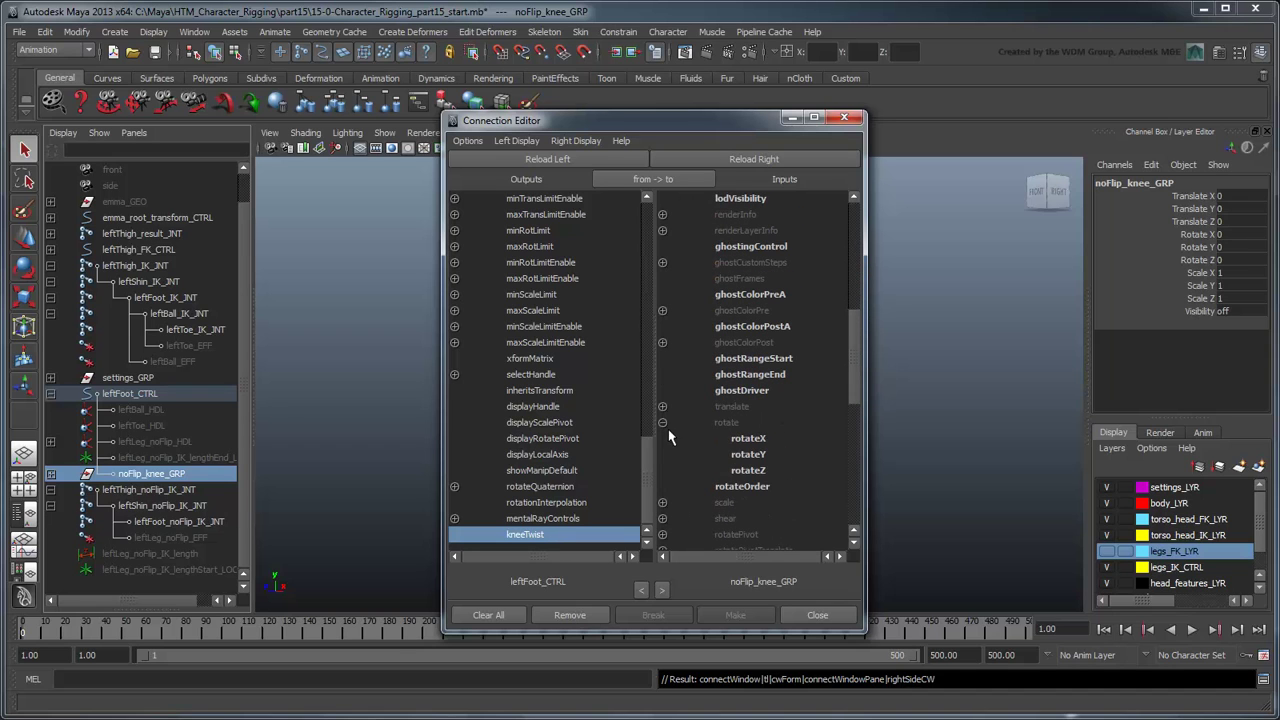
click(750, 454)
Step: Test leftFoot_CTRL's Knee Twist, leaving it at -23.9
click(815, 615)
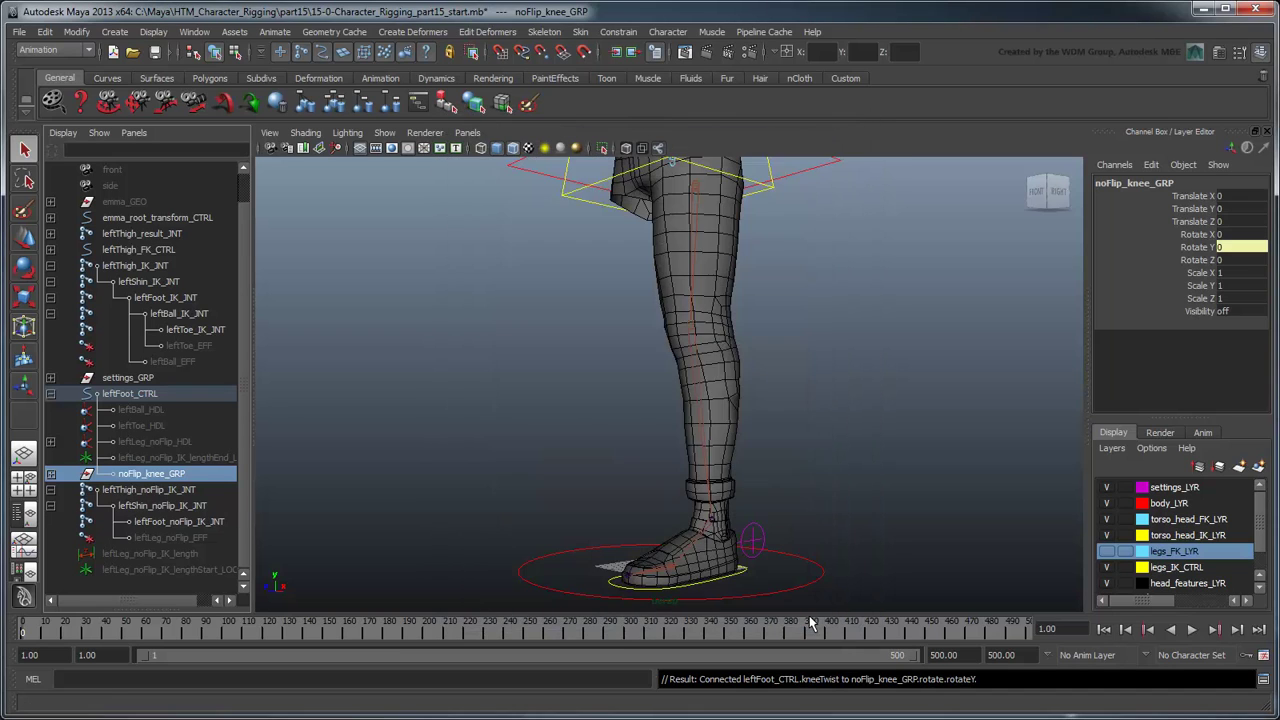
click(738, 590)
click(1180, 323)
middle_drag(1015, 372, 632, 438)
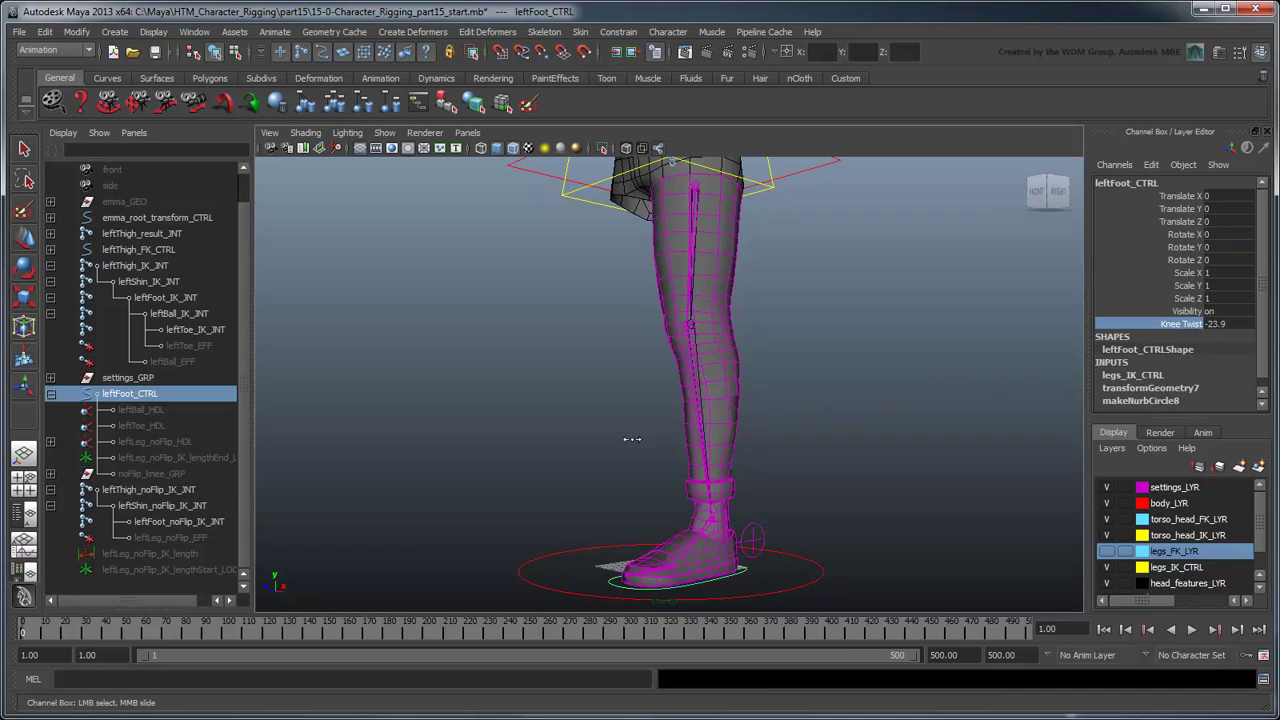
Step: Hide the Channel Box and select the no-flip joints, HDL, length locators and noFlip_knee_GRP
click(969, 398)
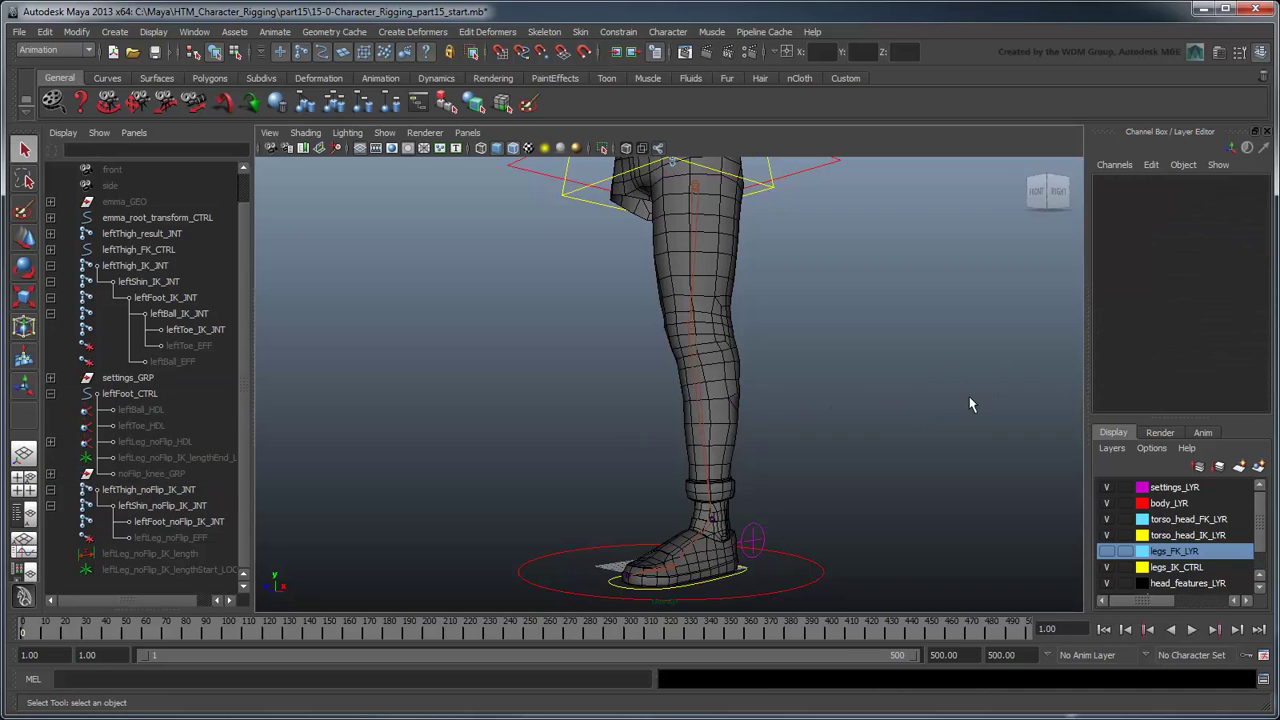
click(1267, 131)
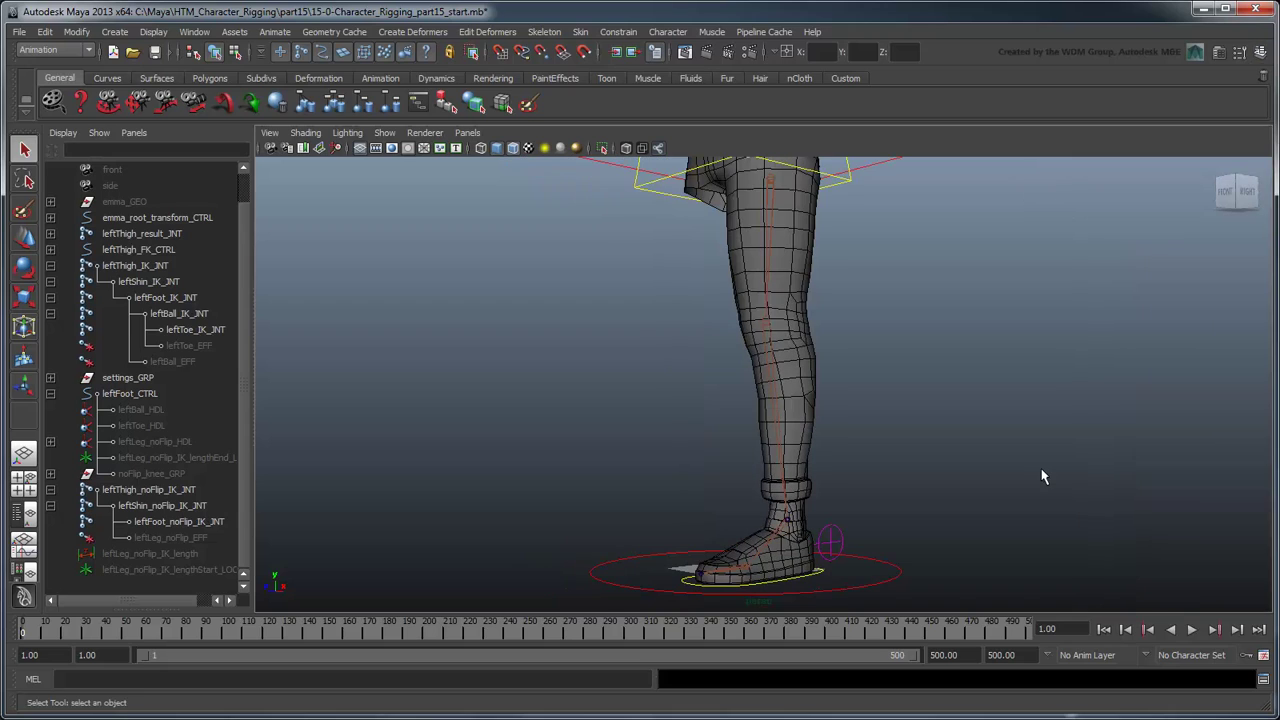
click(193, 494)
shift+click(200, 570)
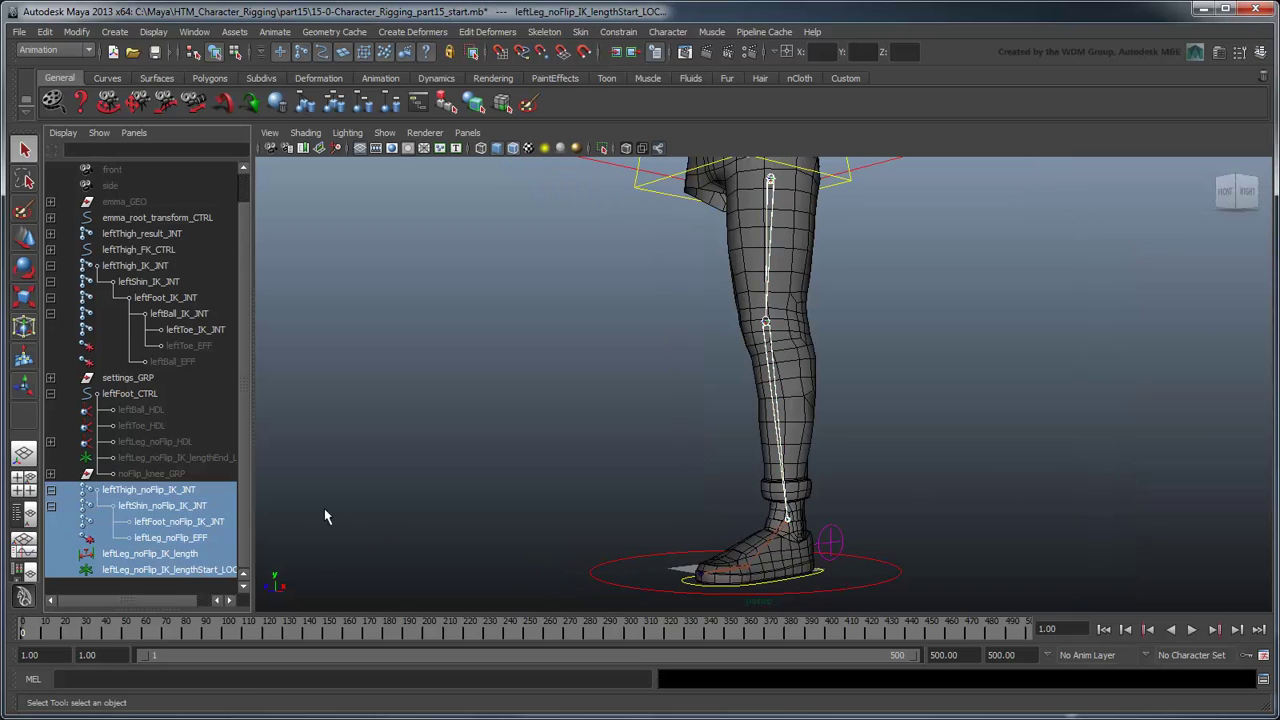
ctrl+click(198, 447)
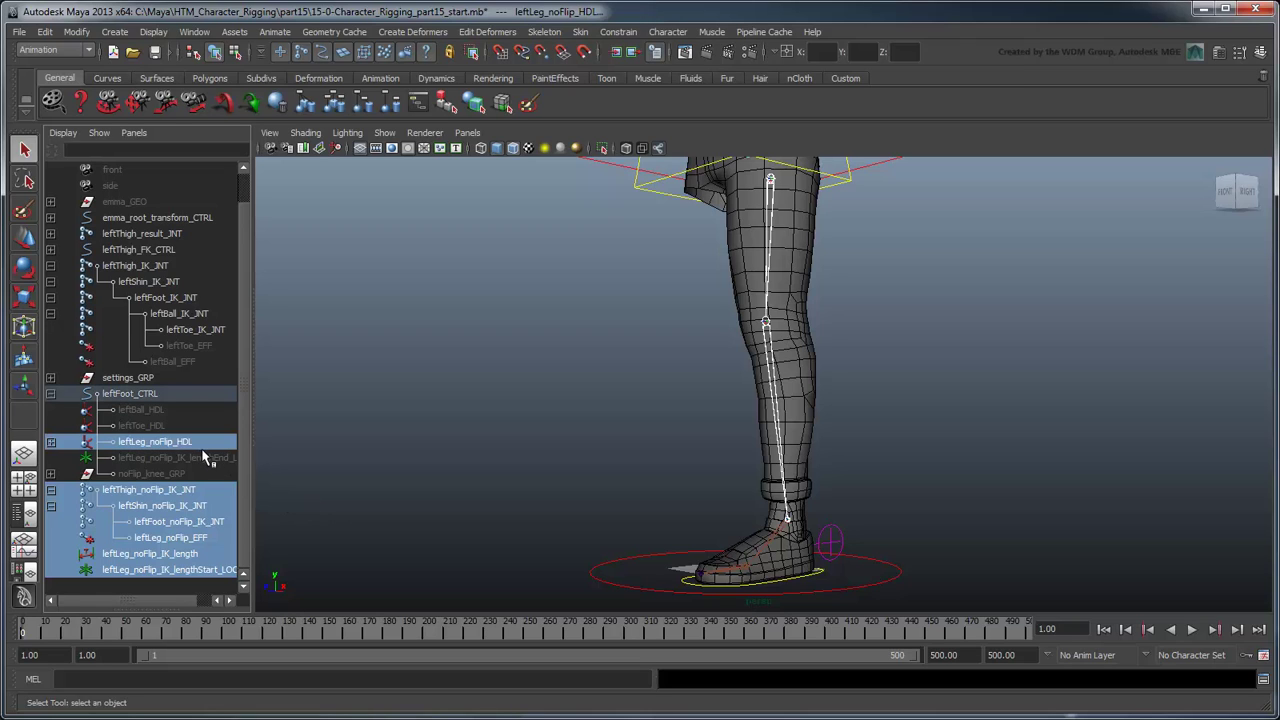
ctrl+click(200, 458)
ctrl+click(191, 475)
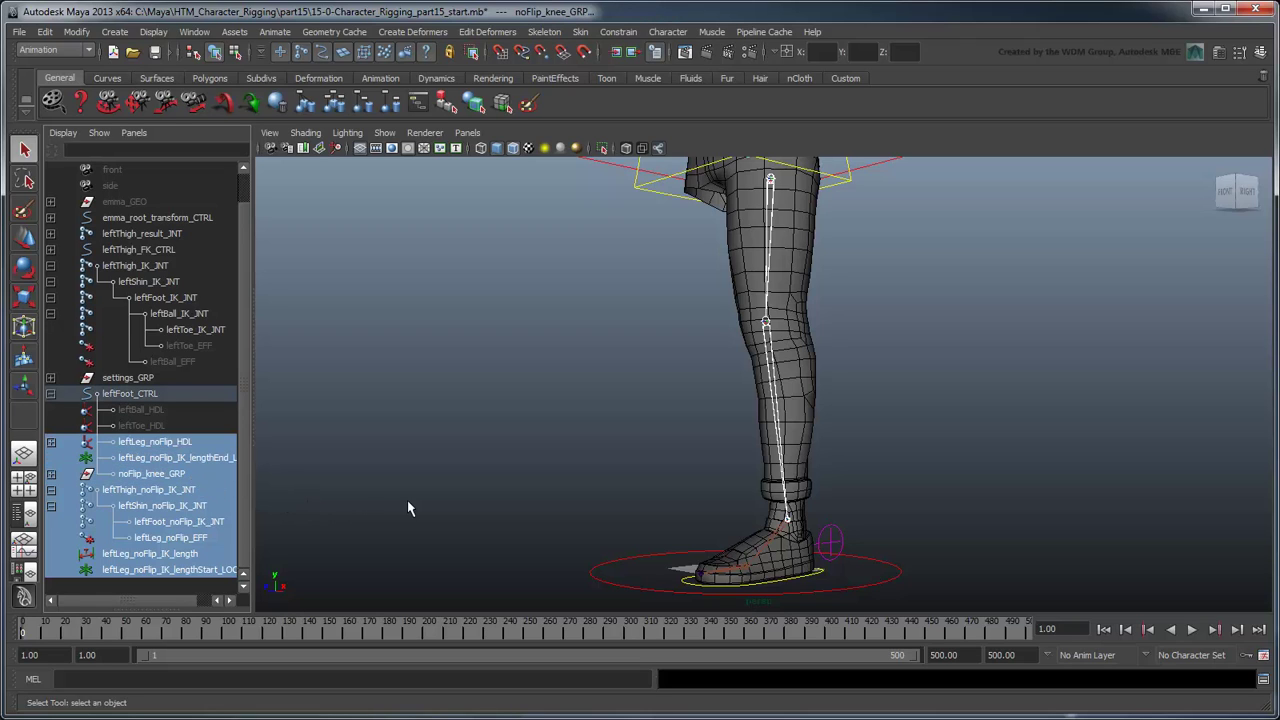
Step: Duplicate the selected no-flip parts and expand the copied leftThigh_noFlip_IK_JNT1 hierarchy
click(45, 31)
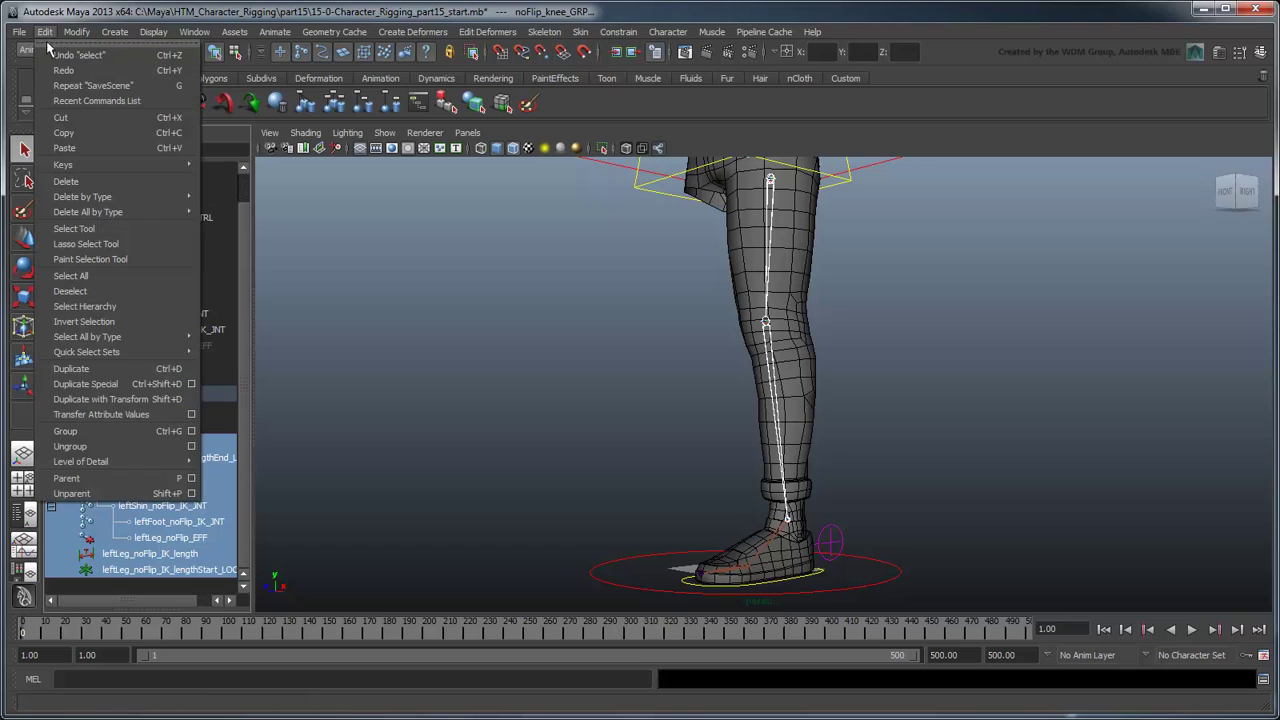
click(141, 383)
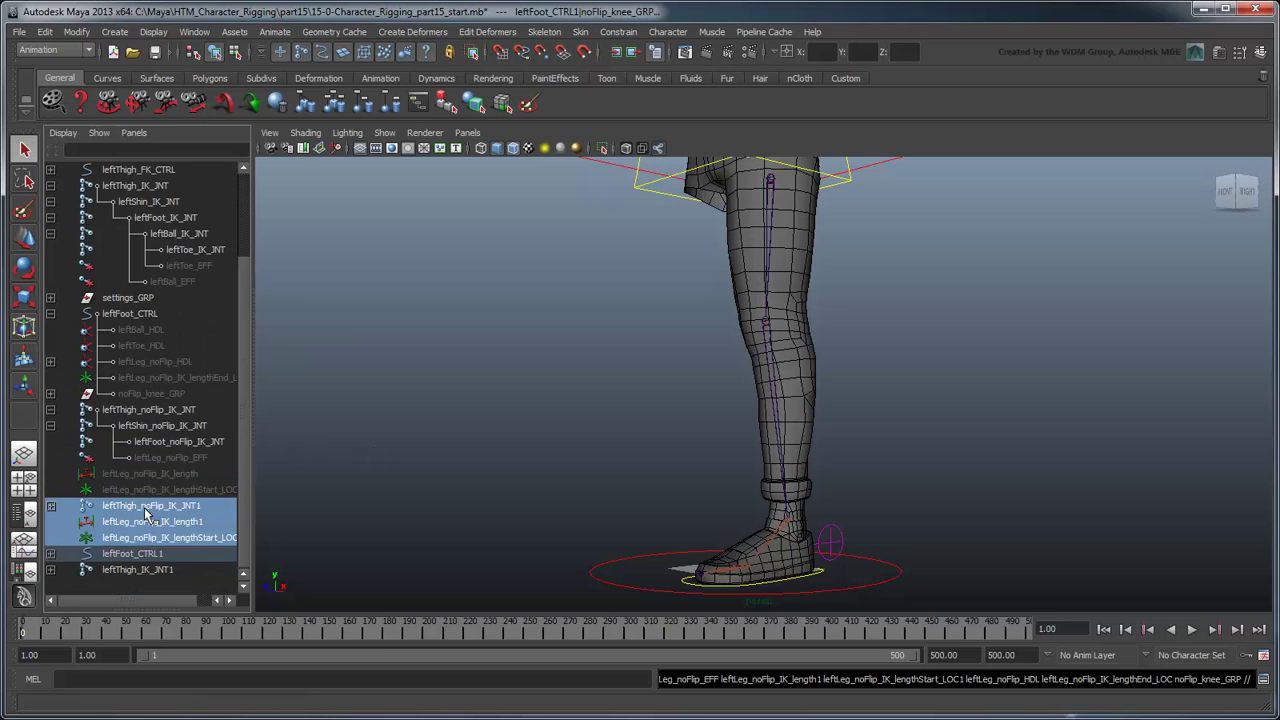
click(51, 505)
scroll(150, 505, down, 1)
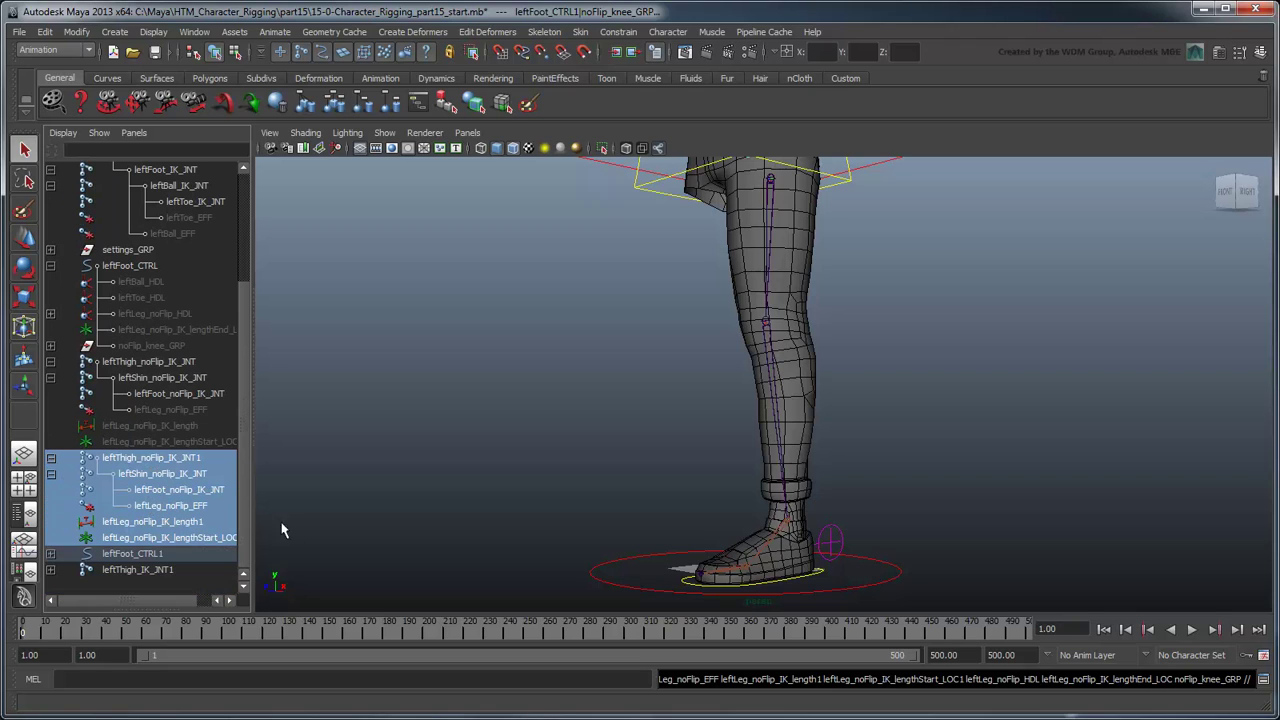
Step: Rename the copied joints to leftThigh_pv_IK_JNT and leftShin_pv_IK_JNT
double_click(150, 460)
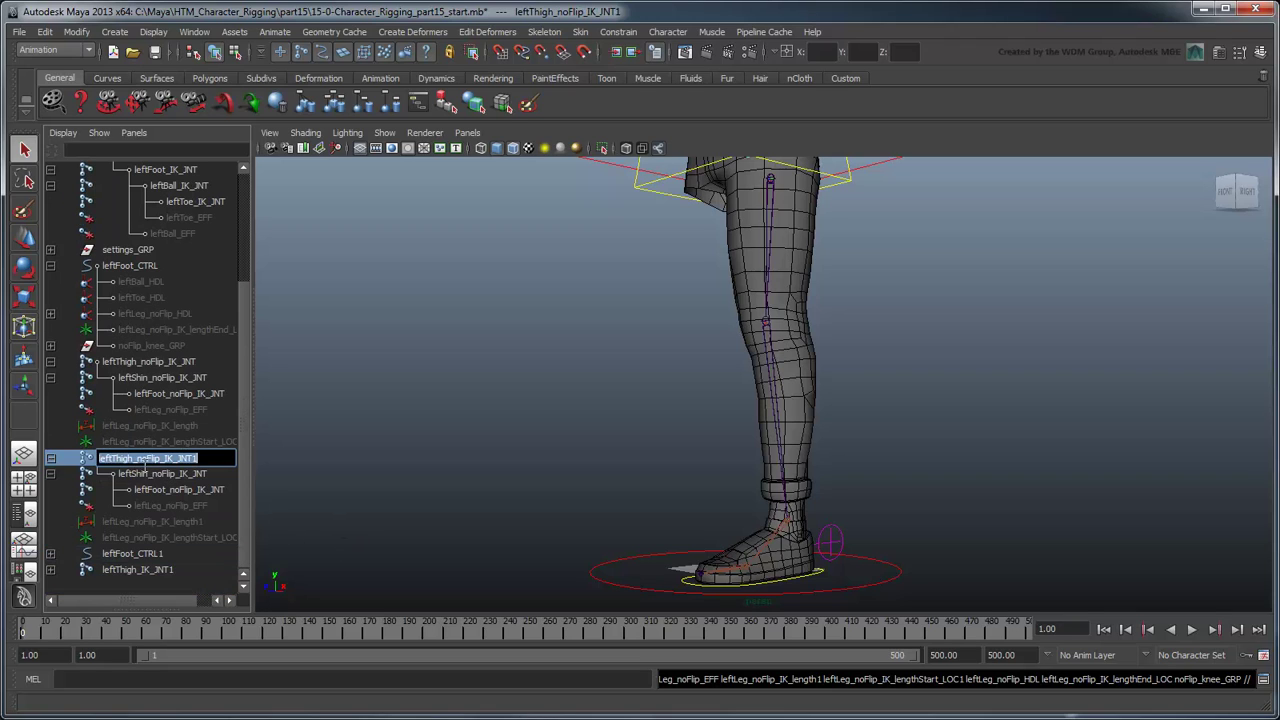
drag(137, 459, 162, 459)
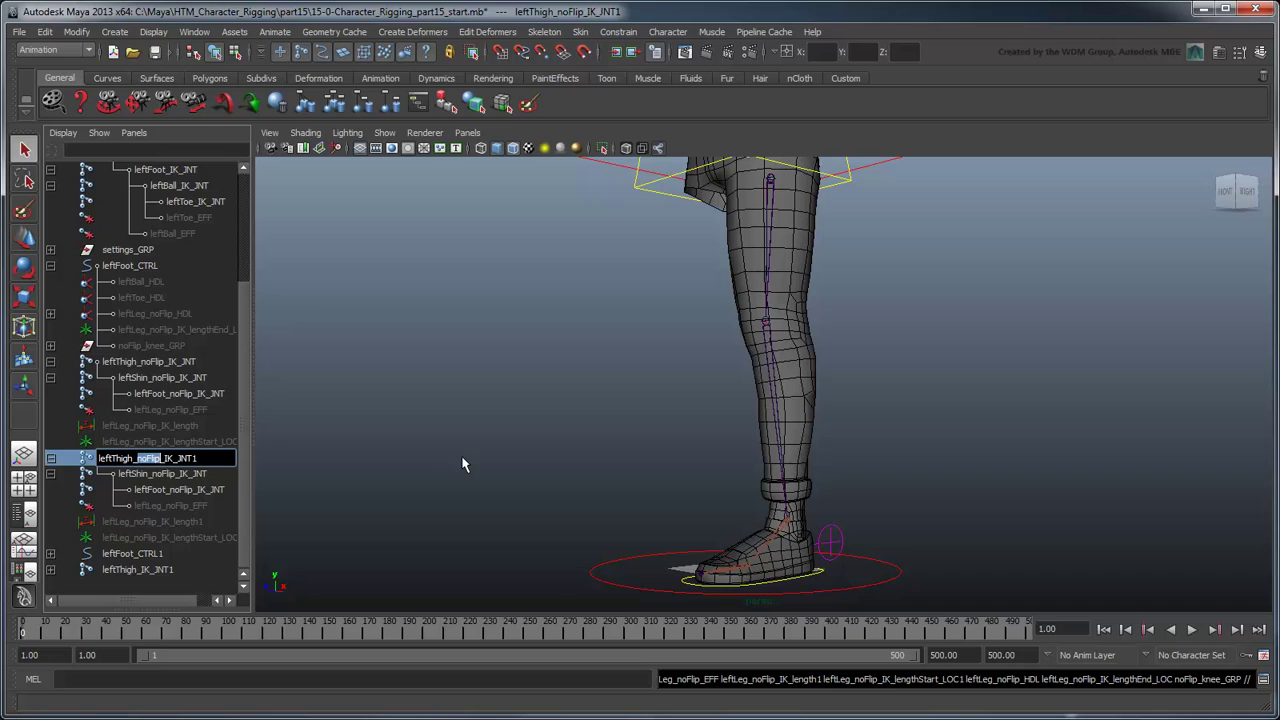
text(pv)
key(Return)
double_click(176, 474)
drag(148, 474, 176, 474)
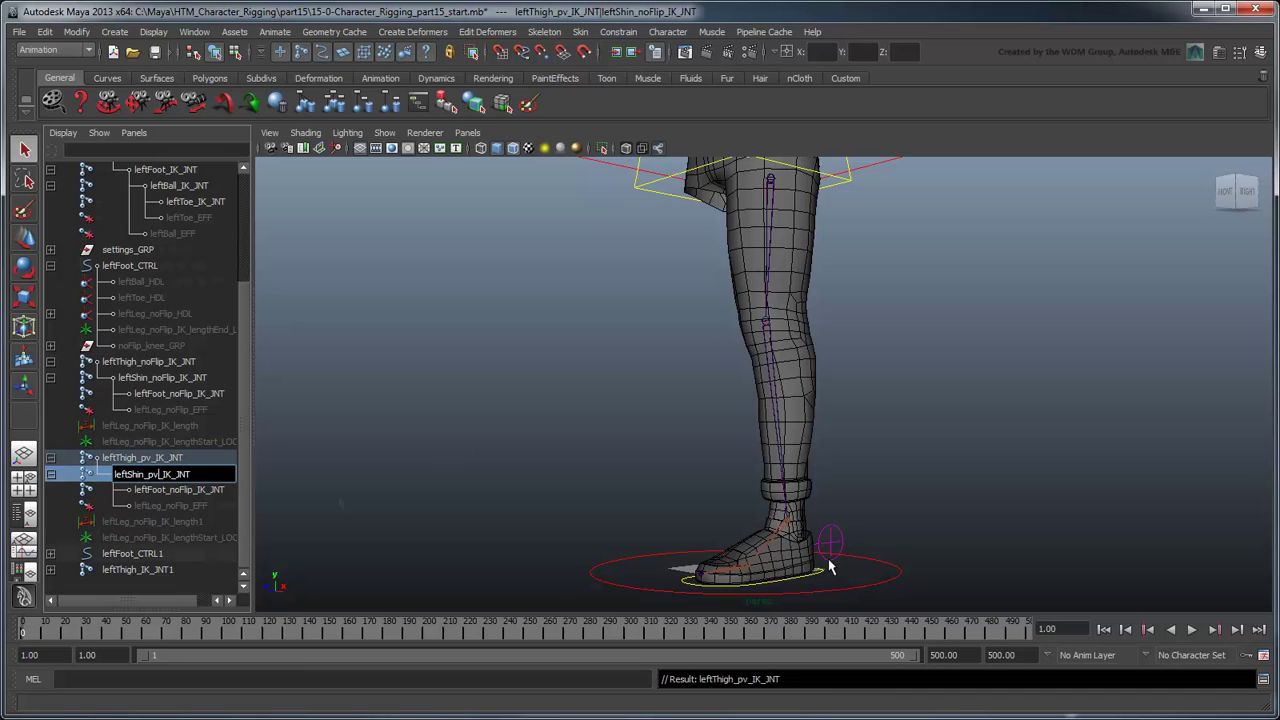
text(pv)
key(Return)
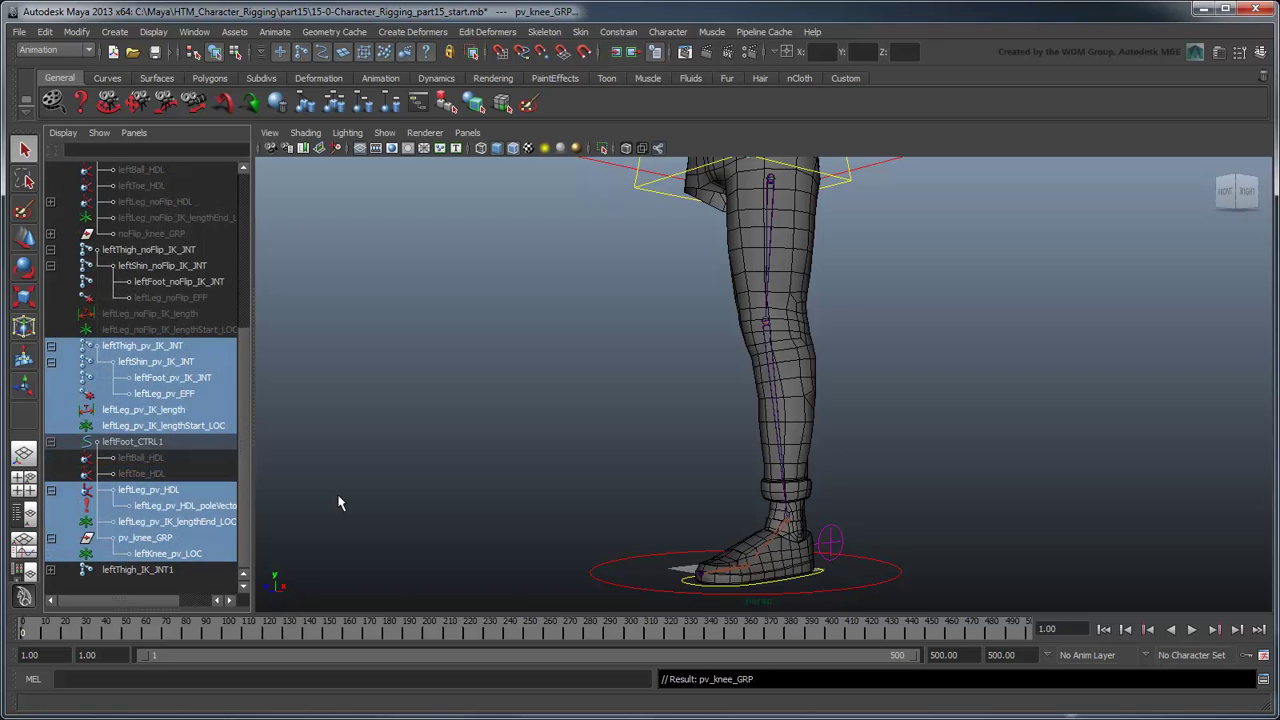
Step: Parent leftLeg_pv_HDL, leftLeg_pv_IK_lengthEnd_LOC and pv_knee_GRP under leftFoot_CTRL
click(185, 492)
ctrl+click(186, 525)
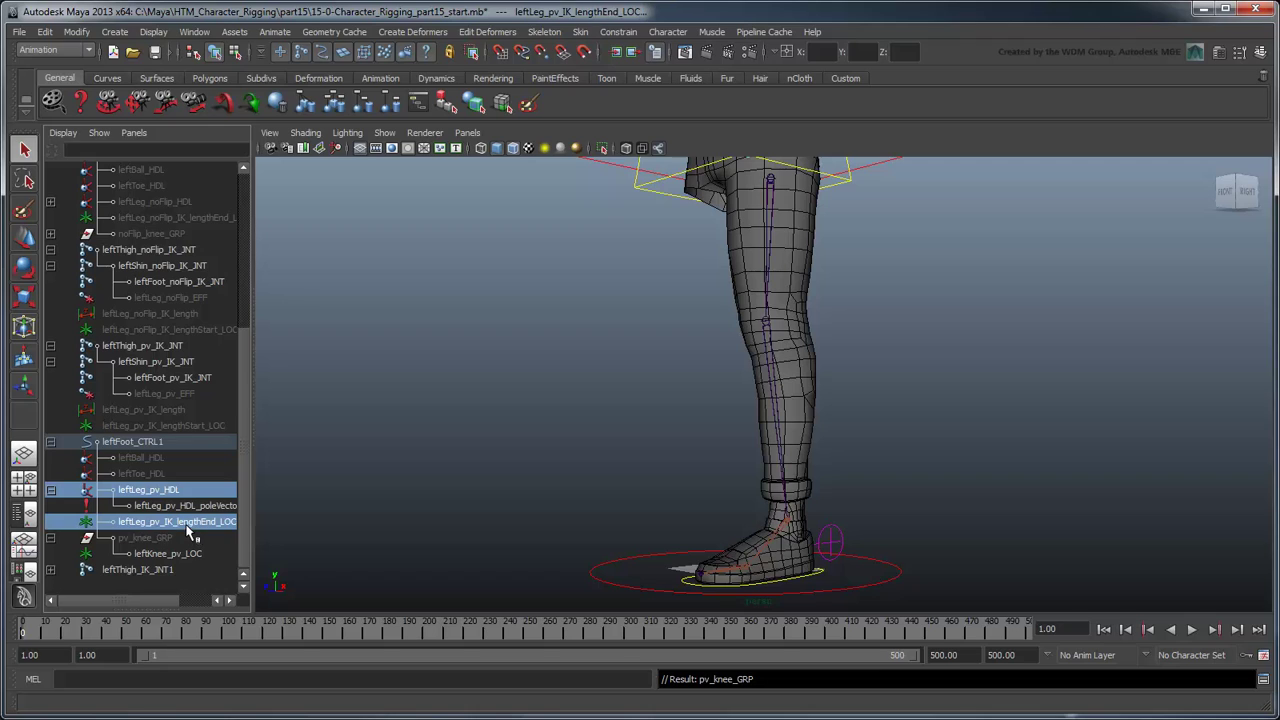
ctrl+click(174, 540)
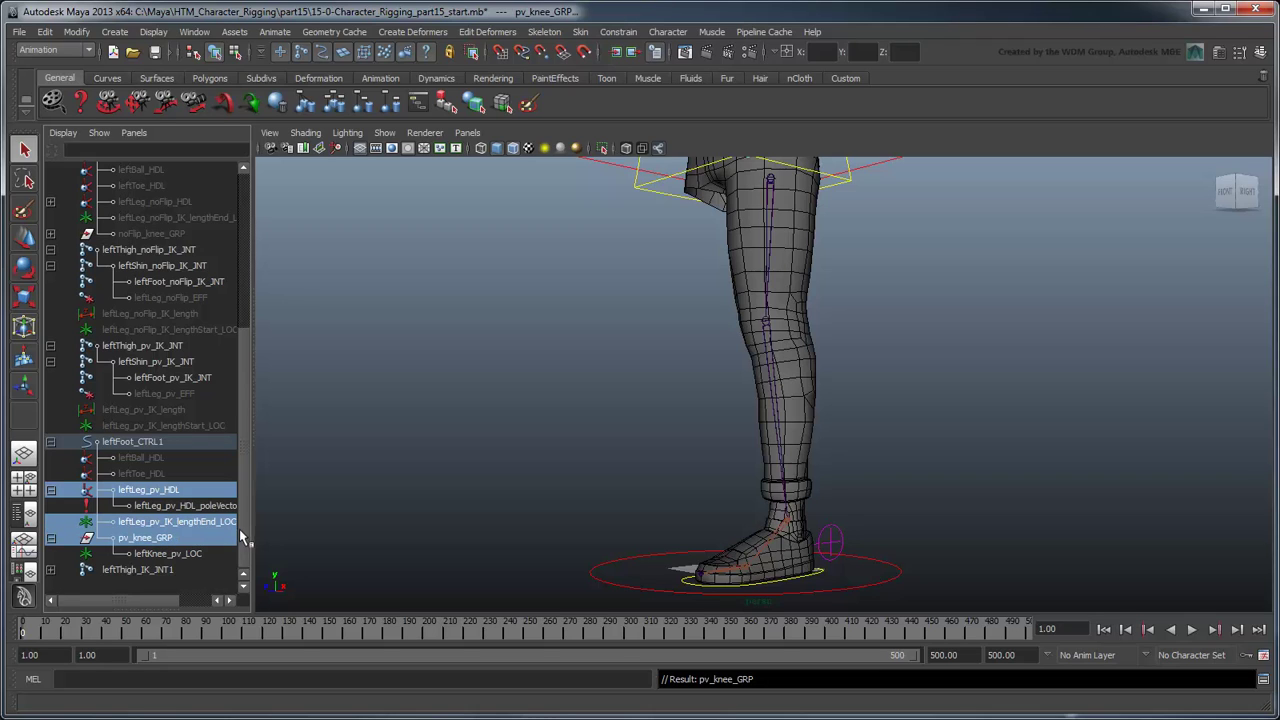
scroll(253, 537, up, 1)
middle_drag(143, 545, 140, 193)
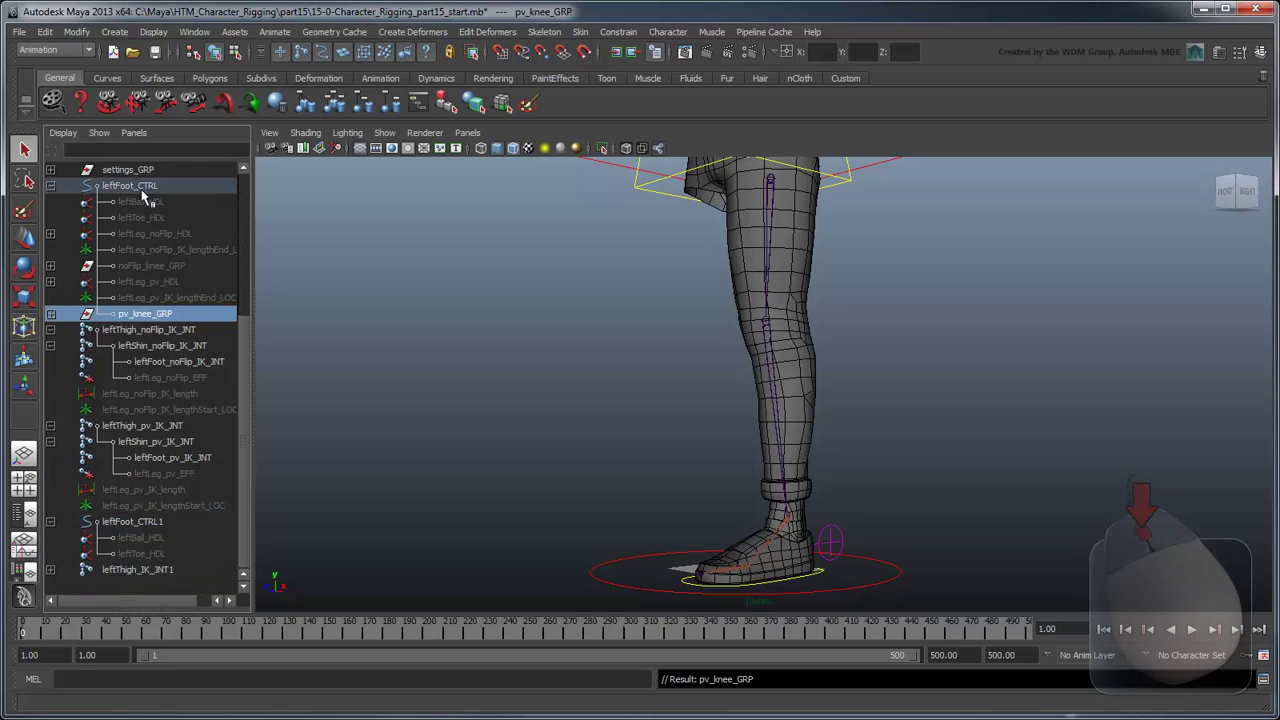
click(163, 528)
Step: Delete leftFoot_CTRL1 and leftThigh_IK_INT1, move leftKnee_pv_LOC to world level, then delete pv_knee_GRP
ctrl+click(140, 569)
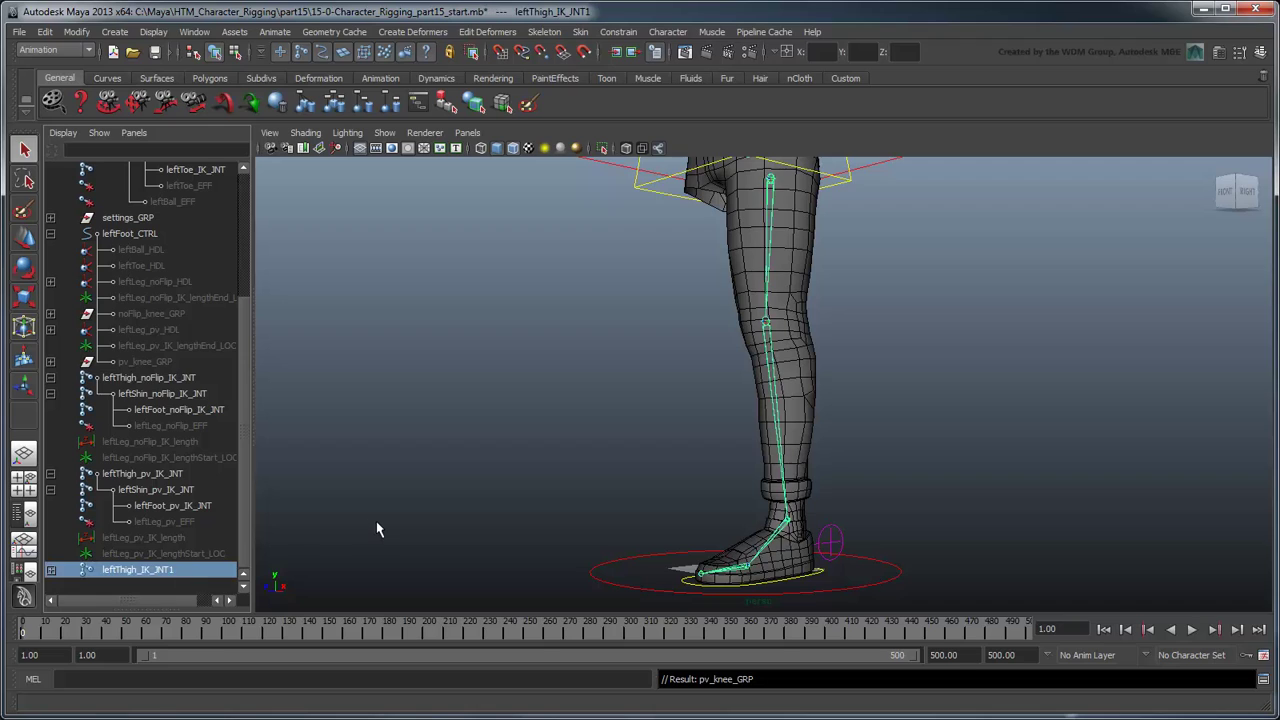
key(Delete)
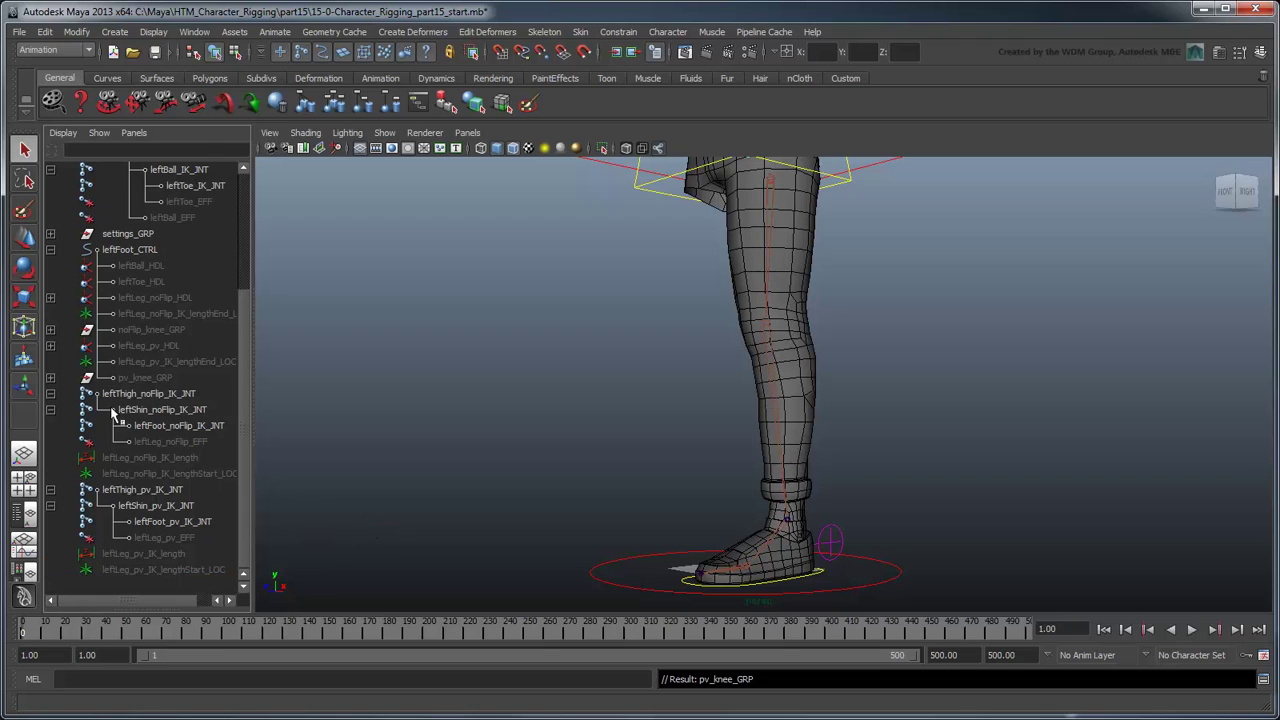
click(50, 378)
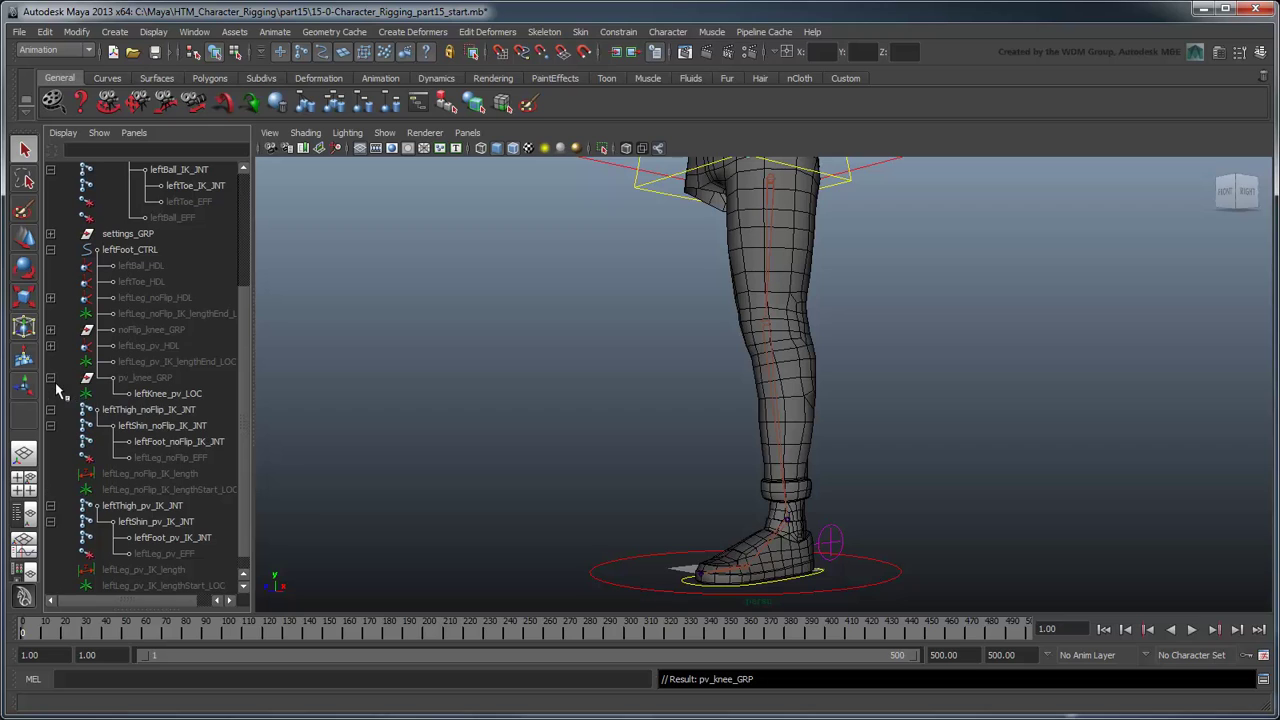
click(155, 400)
scroll(249, 449, down, 1)
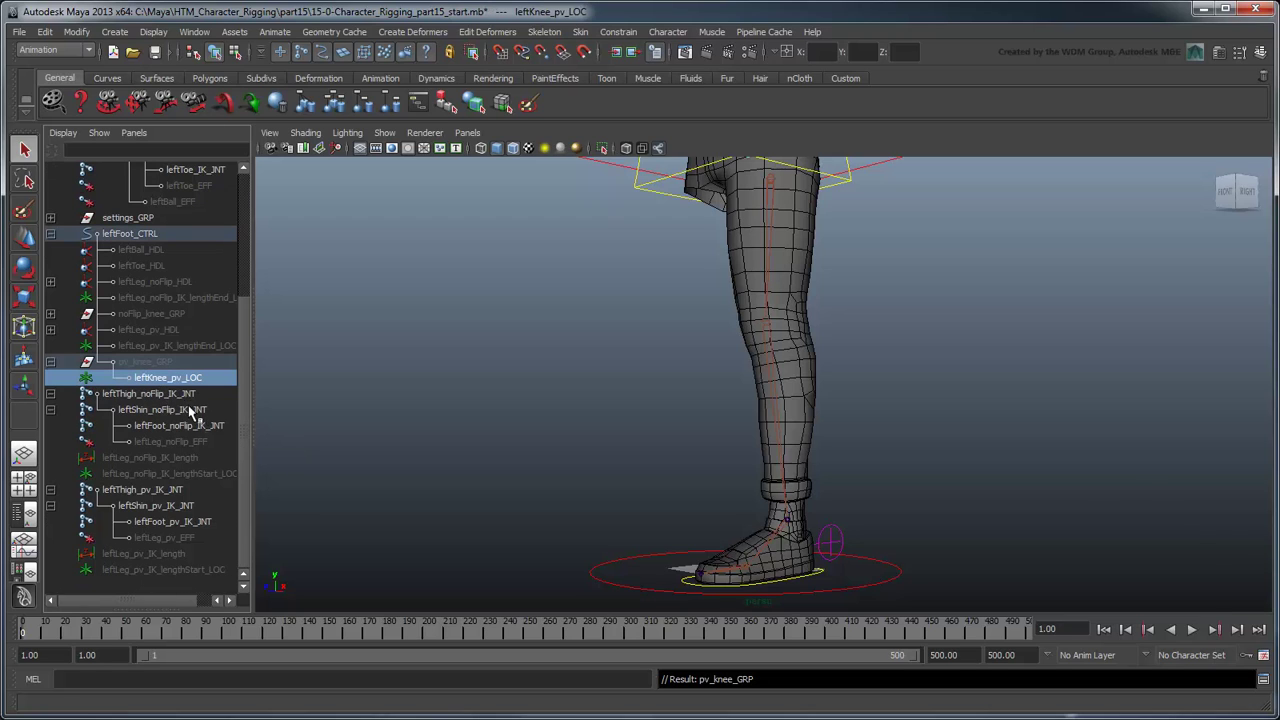
drag(184, 388, 175, 377)
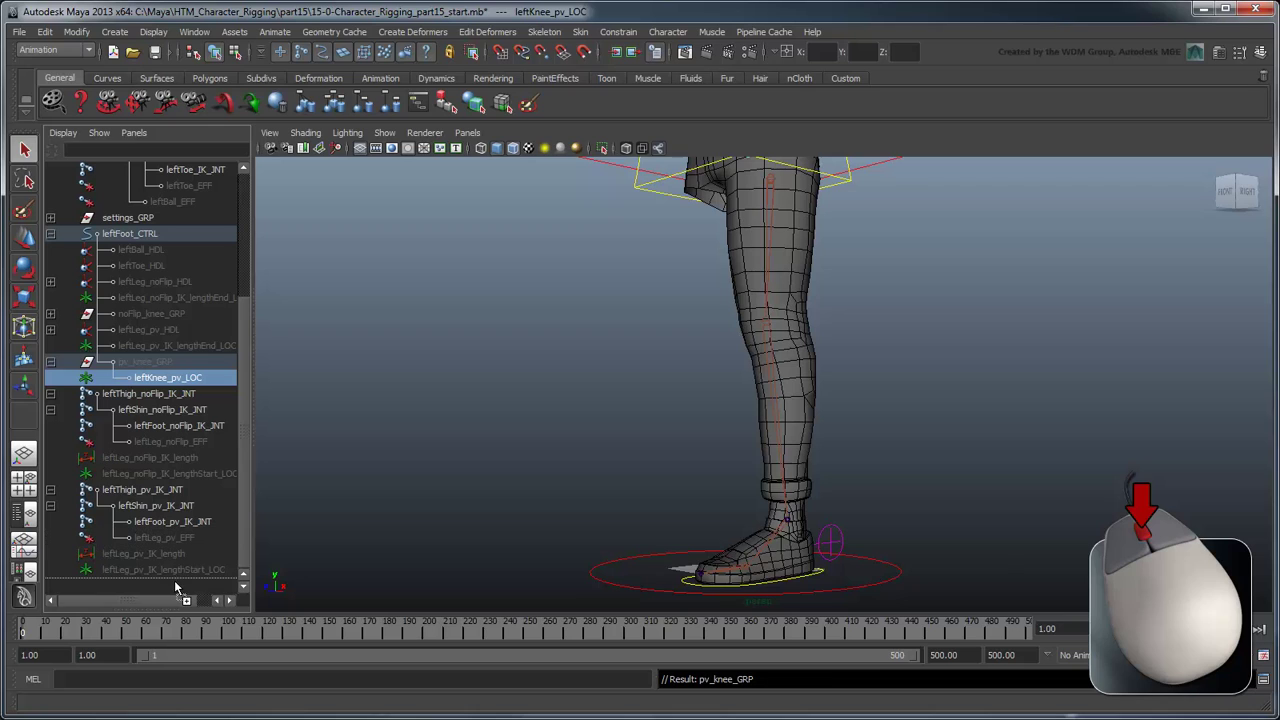
middle_drag(175, 377, 174, 580)
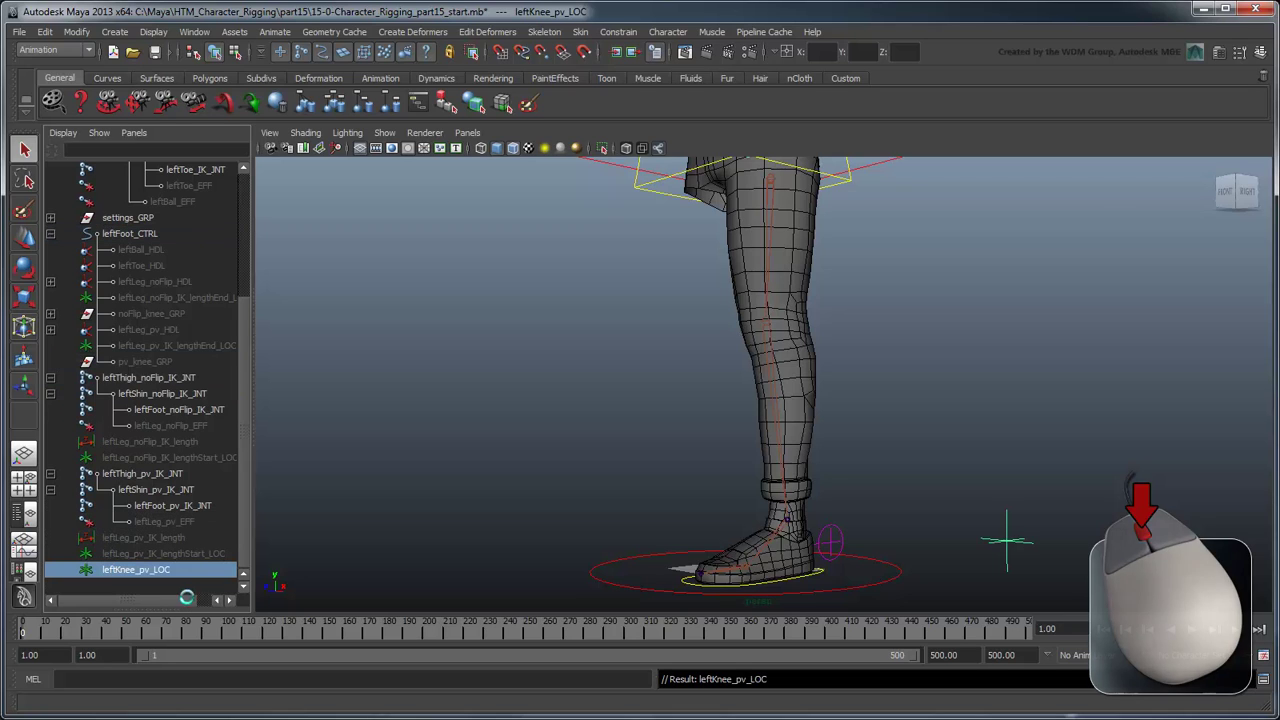
click(157, 364)
key(Delete)
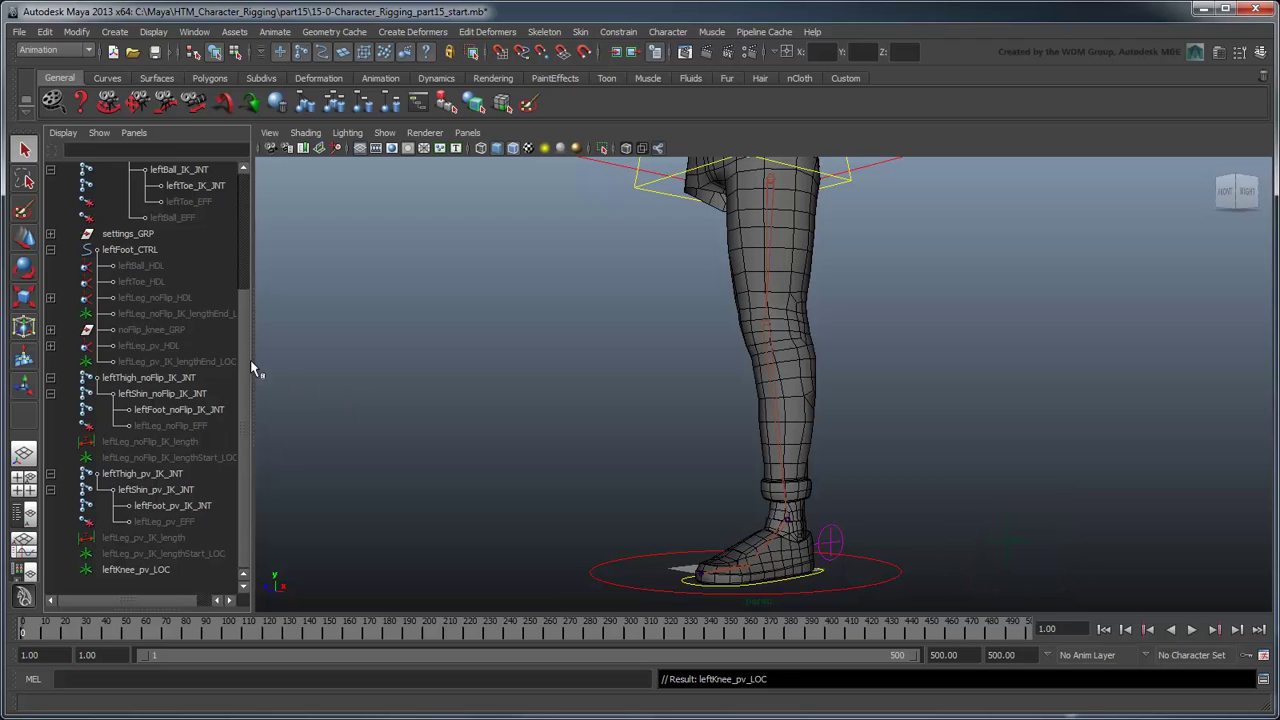
Step: Set leftLeg_pv_HDL's Twist to 0 in the Channel Box
click(180, 348)
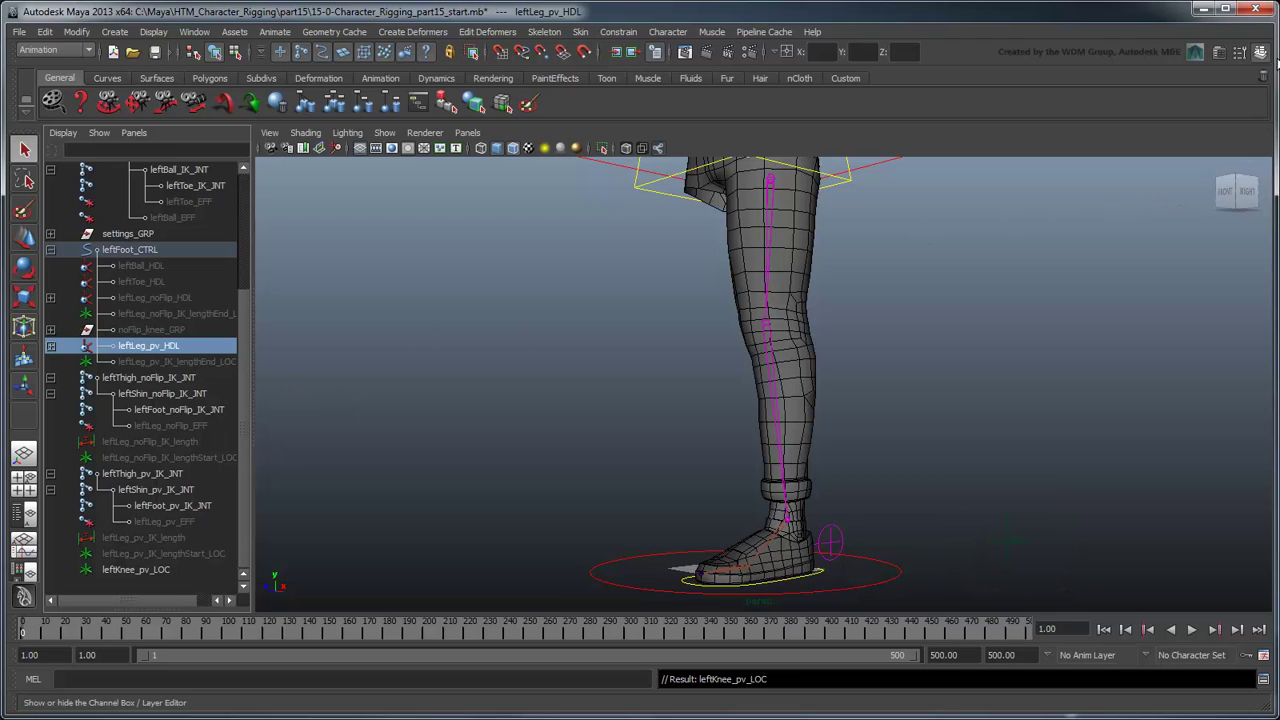
click(1260, 52)
double_click(1214, 389)
text(0)
key(Return)
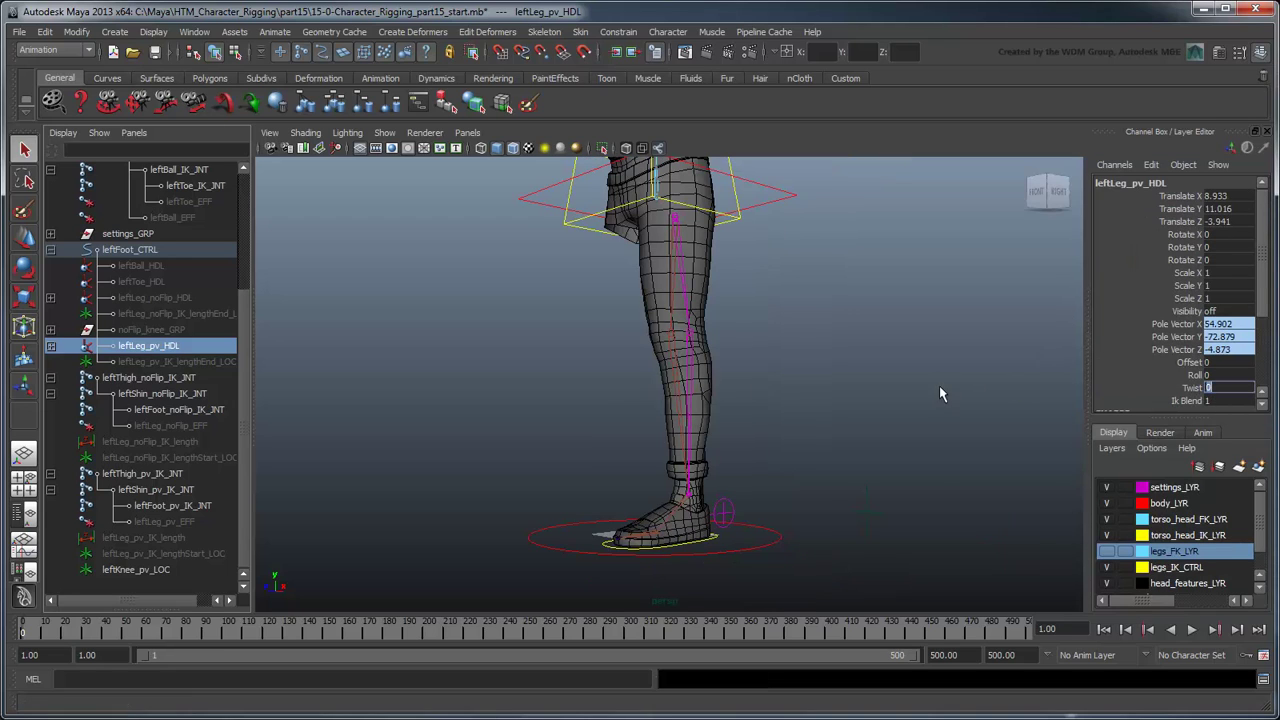
Step: Zero leftKnee_pv_LOC's Translate X, Y and Z so it sits beside the knee
click(184, 572)
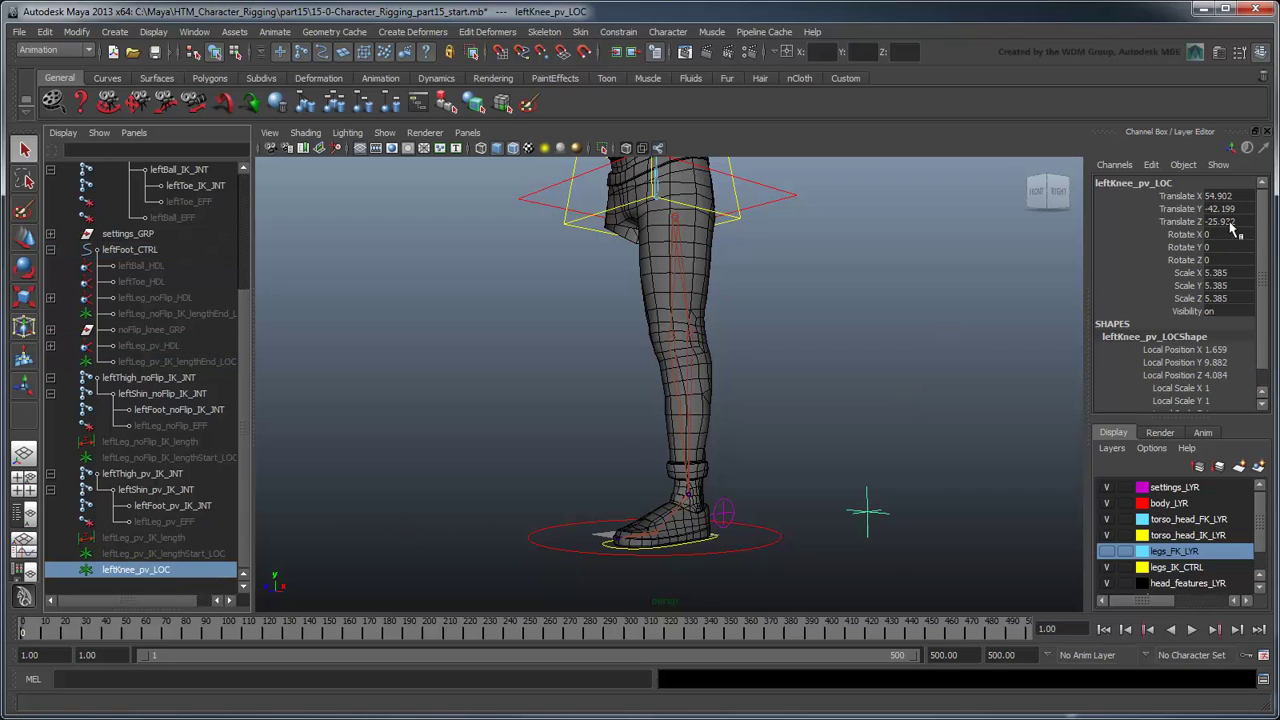
drag(1240, 197, 1242, 232)
text(0)
key(Return)
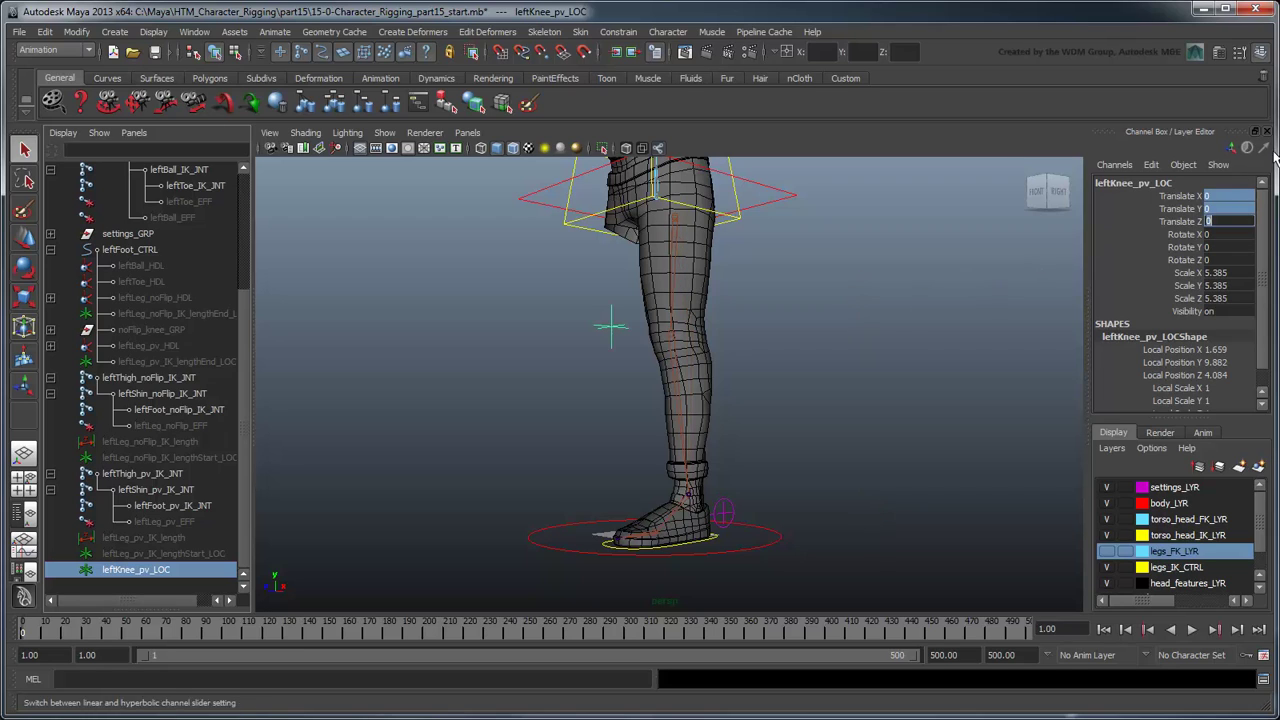
click(1267, 131)
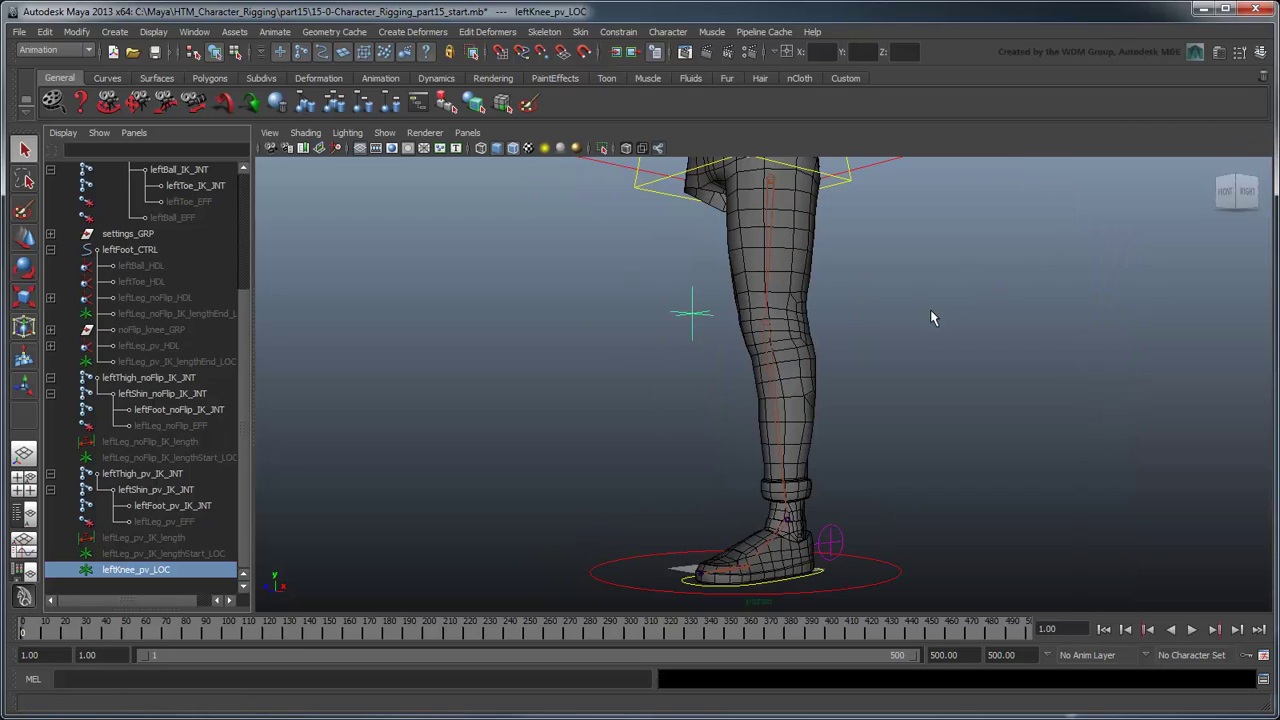
scroll(930, 318, up, 2)
scroll(930, 318, up, 2)
scroll(940, 300, up, 2)
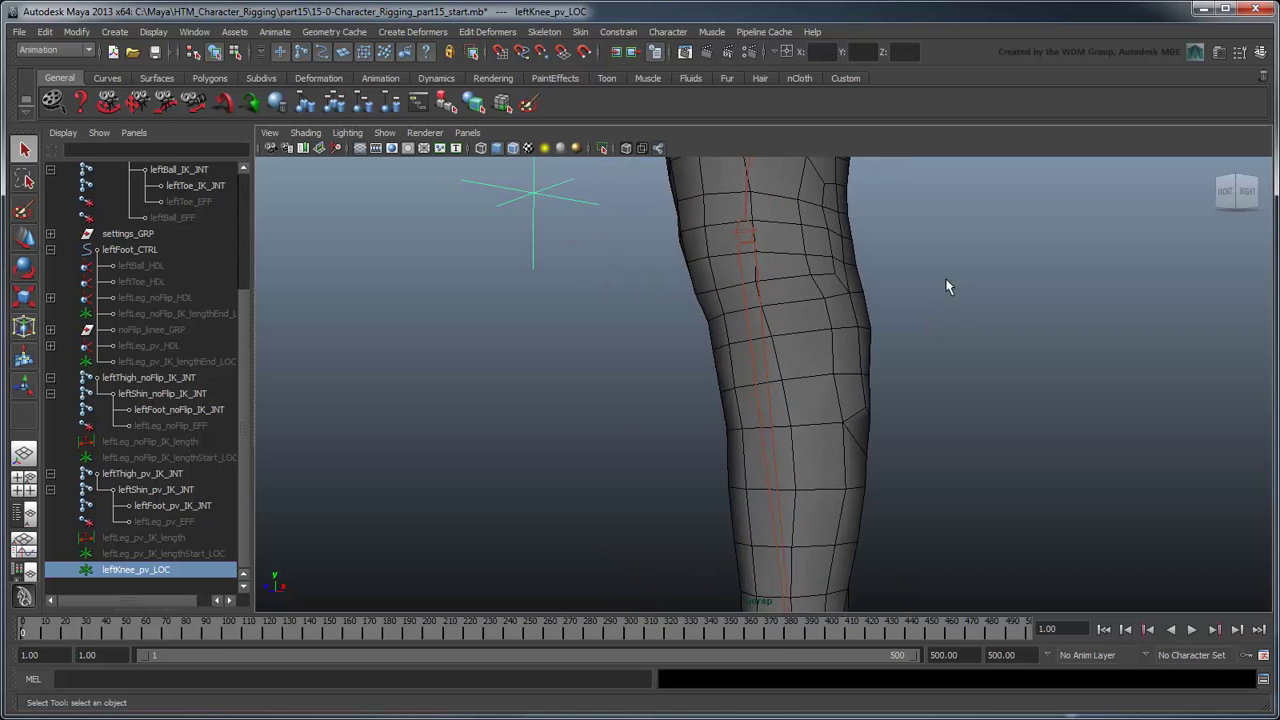
mouse_move(948, 287)
alt+mouse_down()
mouse_move(929, 446)
mouse_move(1069, 452)
mouse_move(950, 443)
alt+mouse_up()
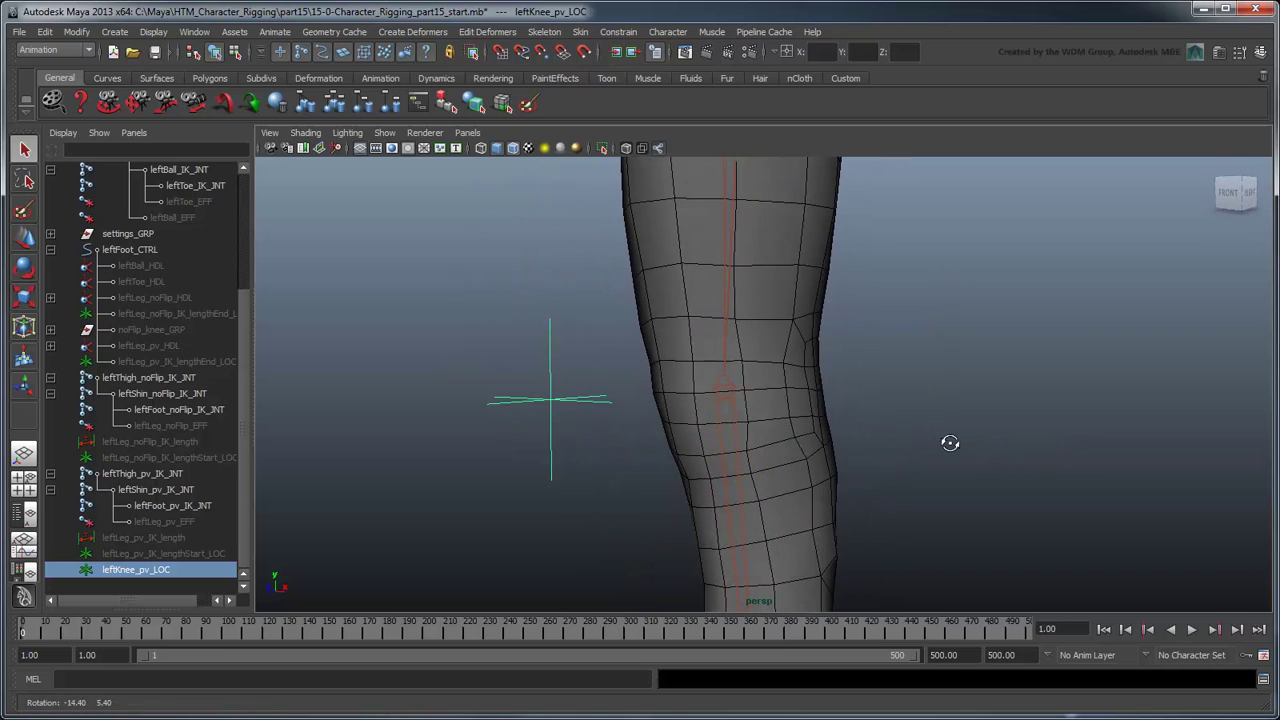
Step: Select the noFlip, pv and original IK thigh, shin and foot joints, then open the Node Editor
scroll(948, 440, down, 3)
scroll(930, 452, down, 2)
scroll(939, 419, down, 1)
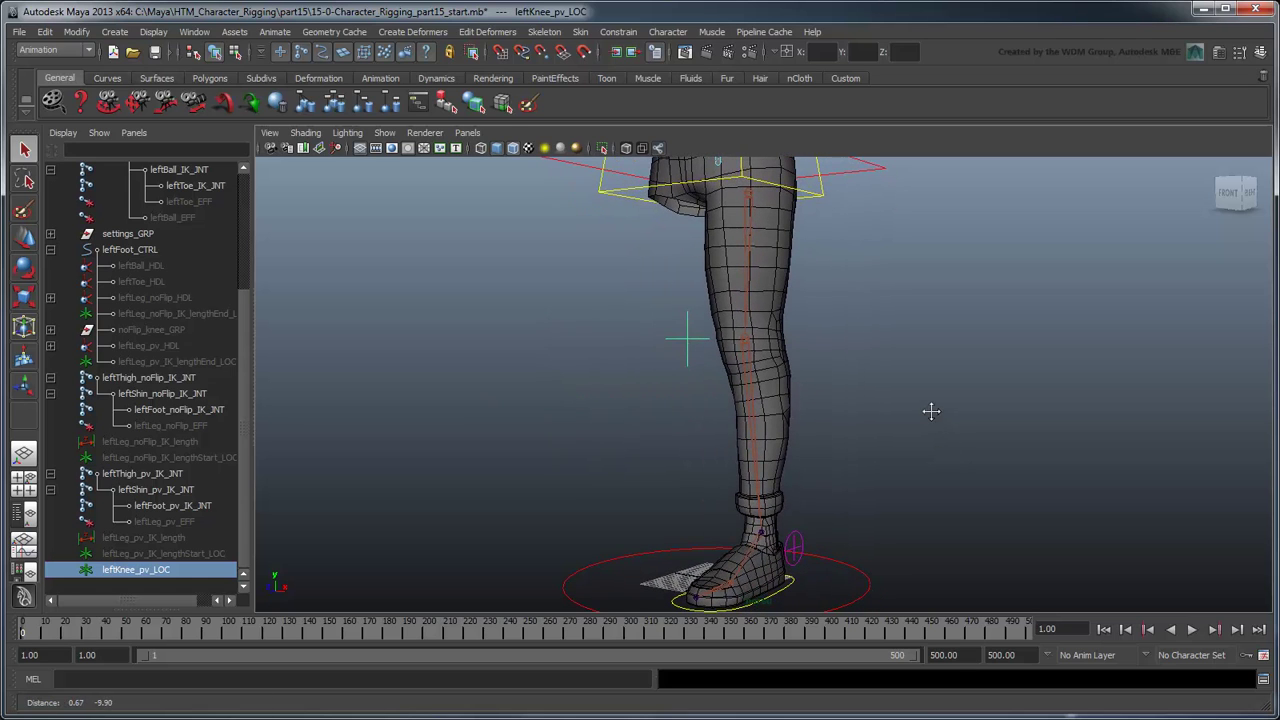
click(180, 381)
drag(180, 381, 200, 412)
ctrl+drag(180, 478, 193, 510)
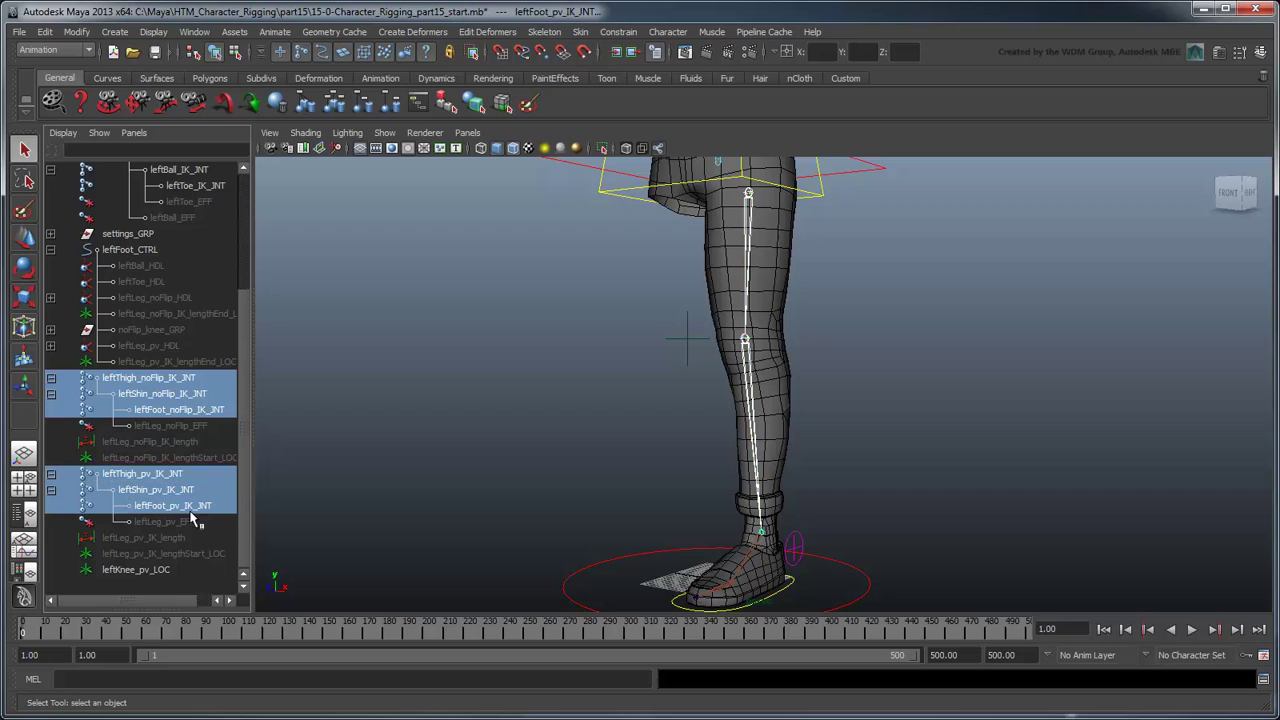
scroll(251, 493, up, 4)
ctrl+click(155, 250)
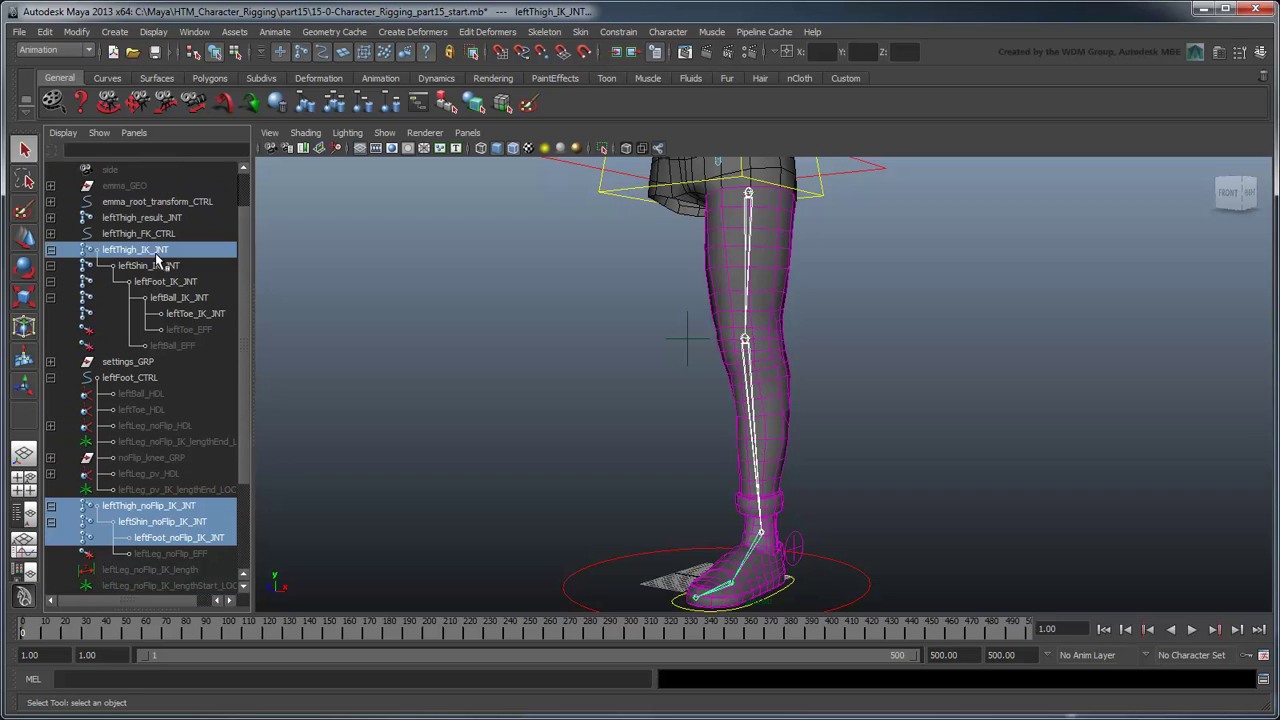
ctrl+drag(155, 260, 205, 290)
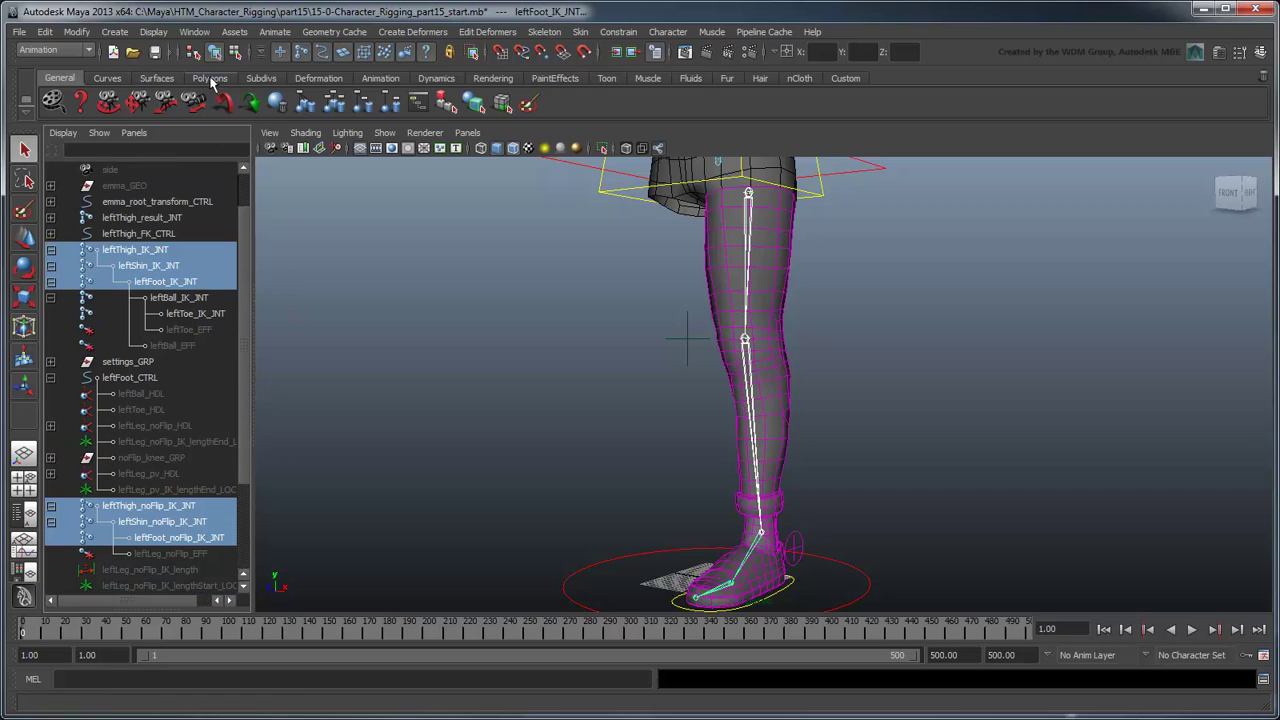
click(194, 32)
click(251, 170)
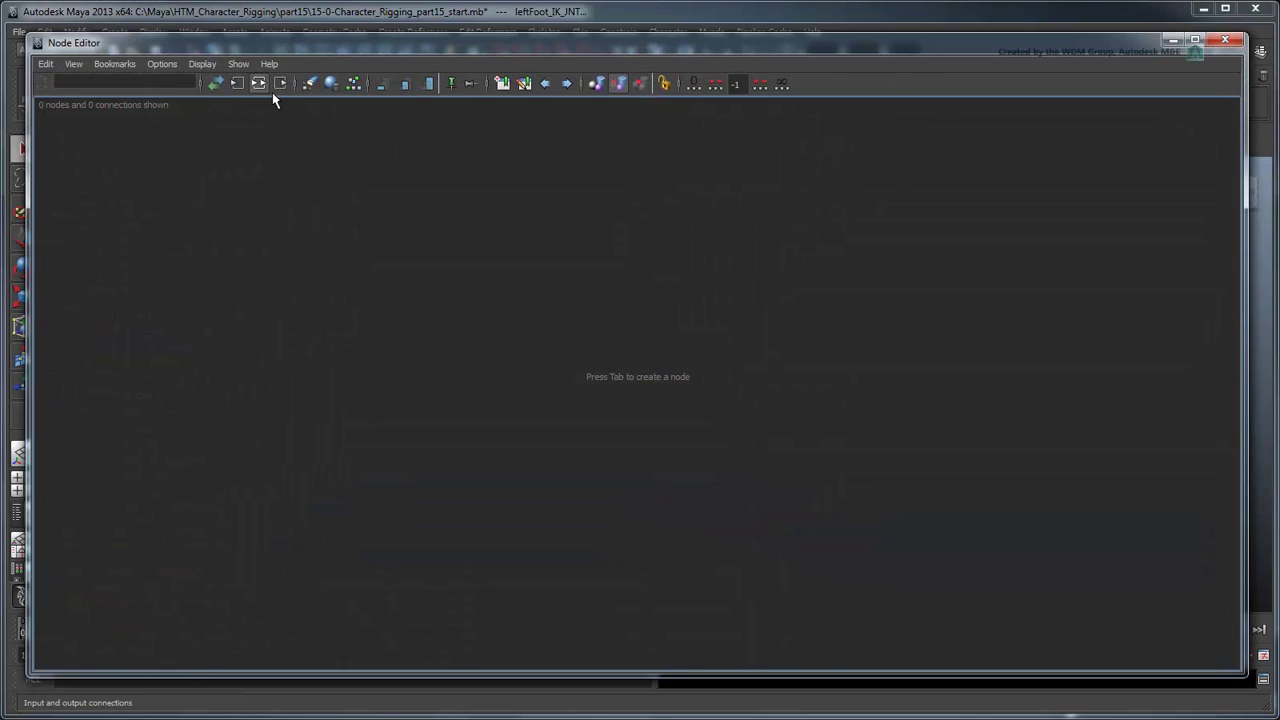
Step: Graph the leftThigh noFlip, pv and main IK joints in the Node Editor and arrange them
click(272, 90)
click(322, 578)
drag(322, 578, 1015, 157)
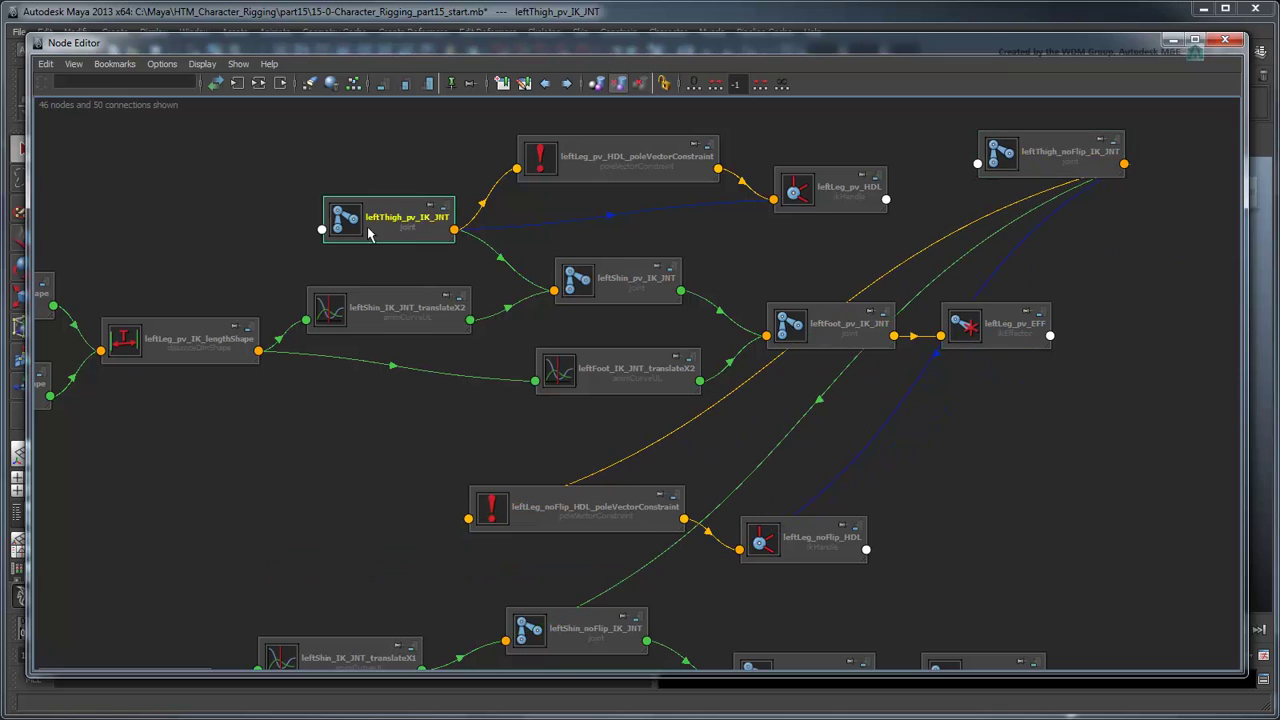
drag(371, 232, 1015, 263)
alt+middle_drag(1015, 263, 446, 334)
alt+middle_drag(750, 457, 705, 337)
drag(751, 612, 700, 118)
alt+middle_drag(574, 187, 634, 357)
scroll(834, 351, up, 3)
drag(834, 351, 920, 354)
Step: Create the blendColors nodes and bring the shin and foot blend nodes into view
key(Tab)
text(end)
key(Return)
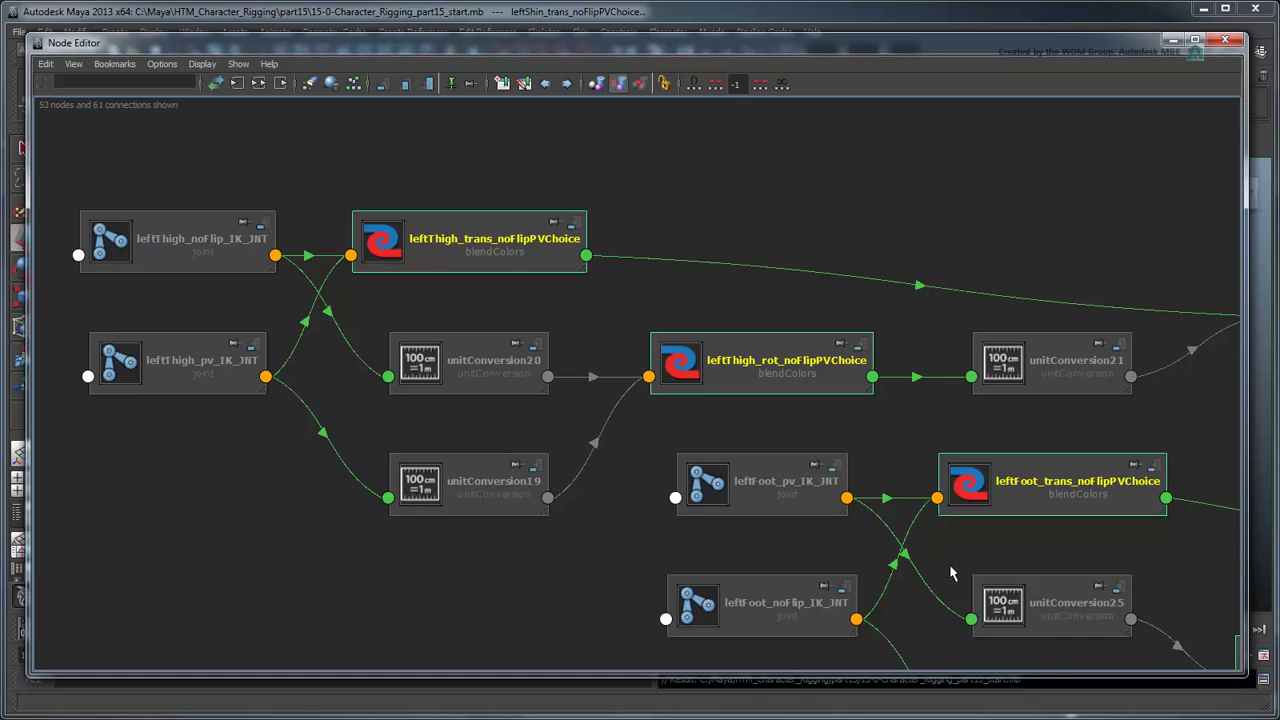
alt+middle_drag(922, 558, 747, 332)
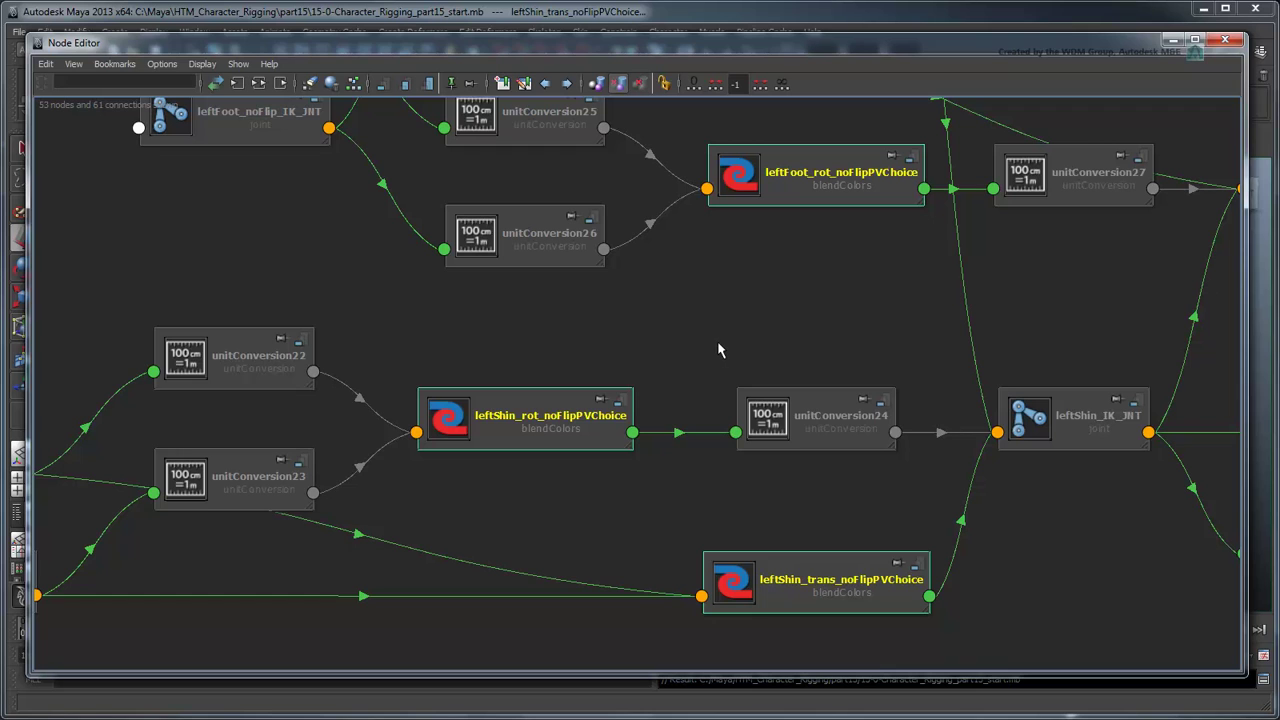
Step: Close the Node Editor and open Add Attribute on leftLeg_settings_CTRL
click(1225, 40)
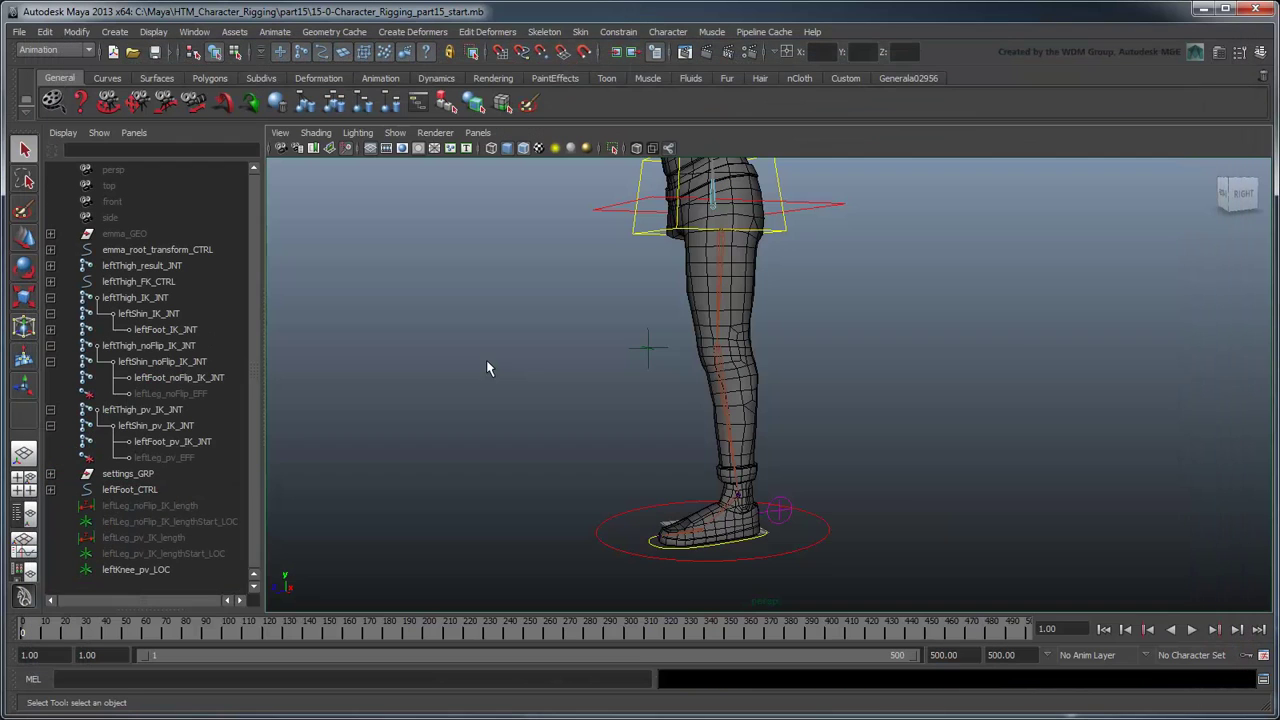
click(787, 519)
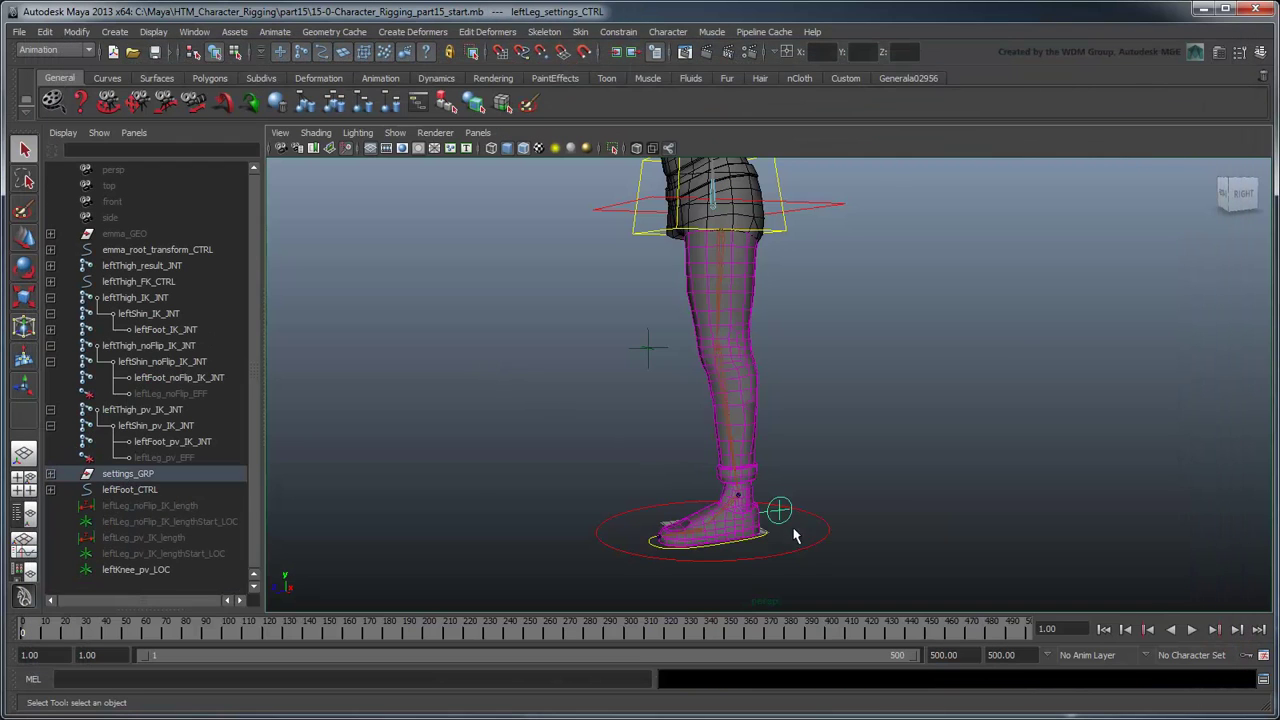
click(1262, 52)
click(1162, 172)
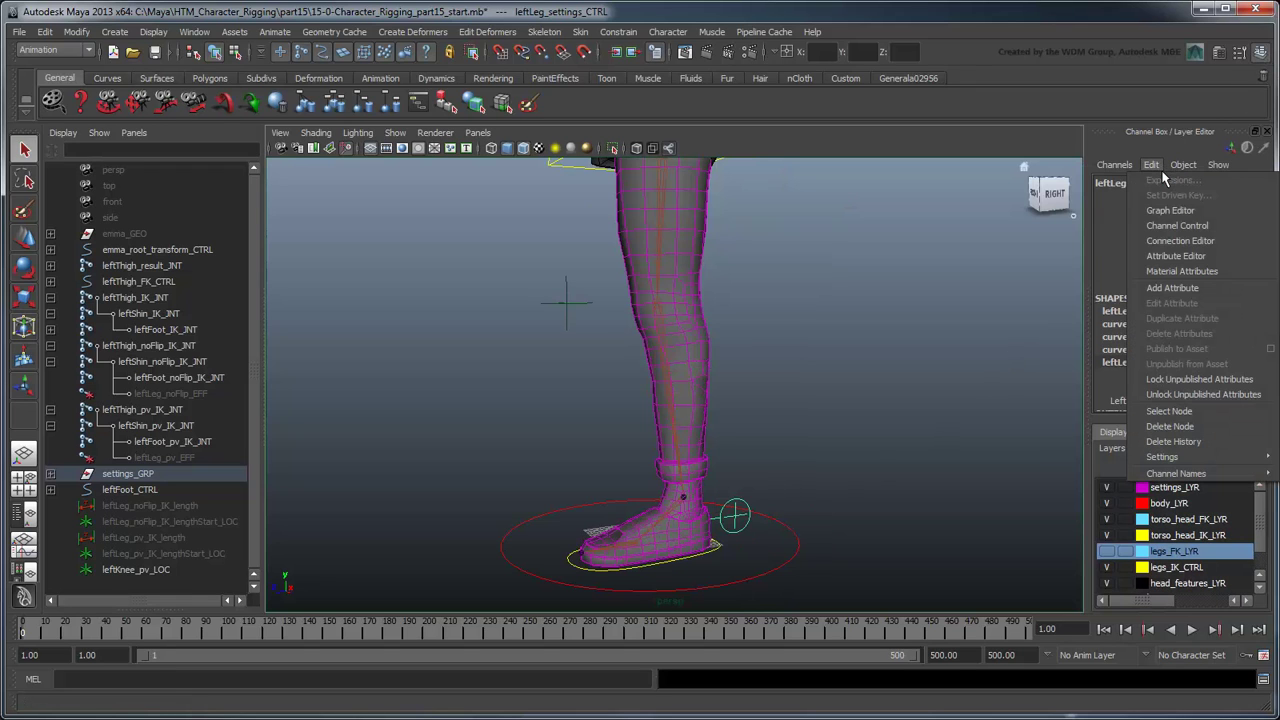
click(1172, 287)
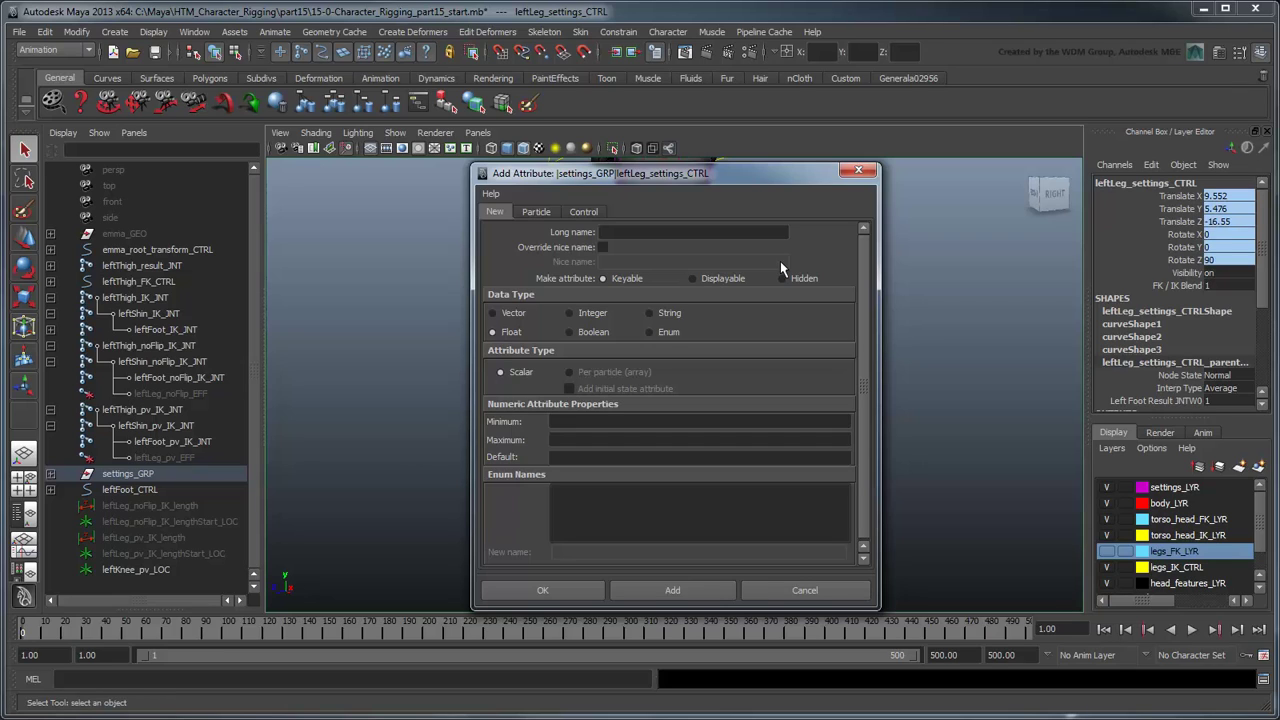
Step: Define float attribute autoManualKneeBlend, nice name 'Auto / Manual Knee Blend', min 0, max 1
click(762, 233)
text(autoManualKneeBlend)
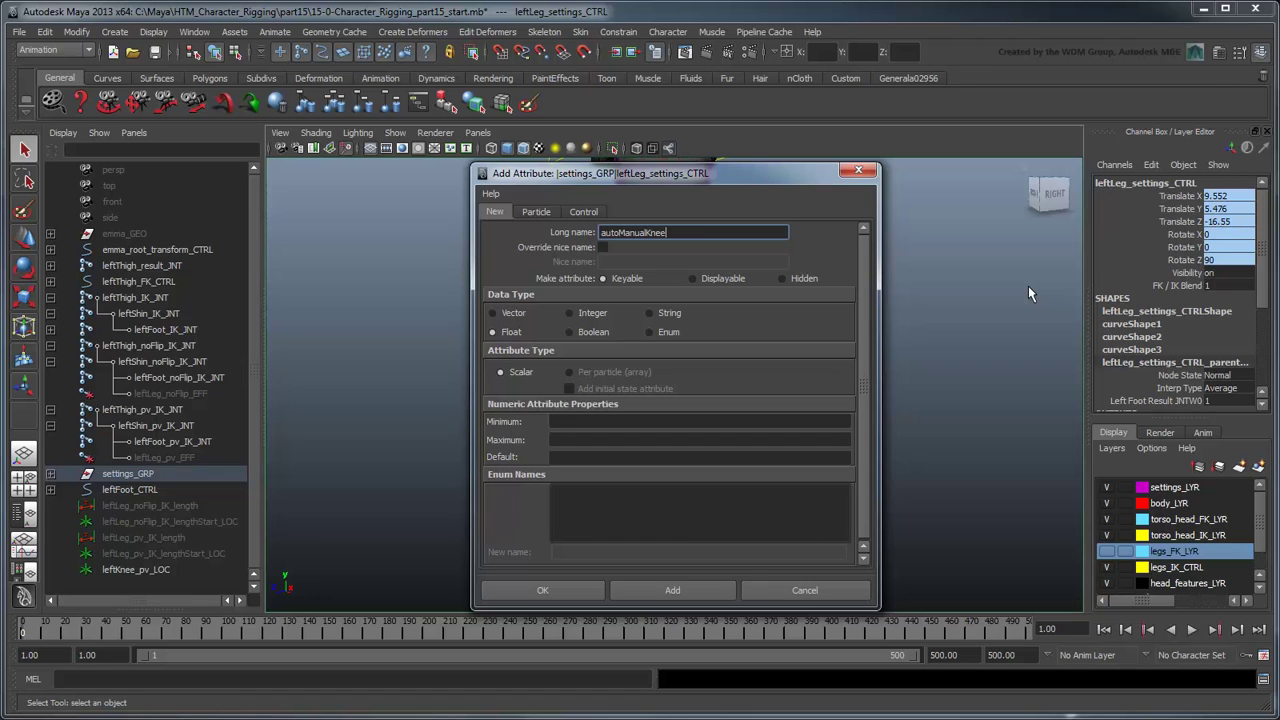
click(603, 247)
click(622, 262)
text(/Manual Knee Blend)
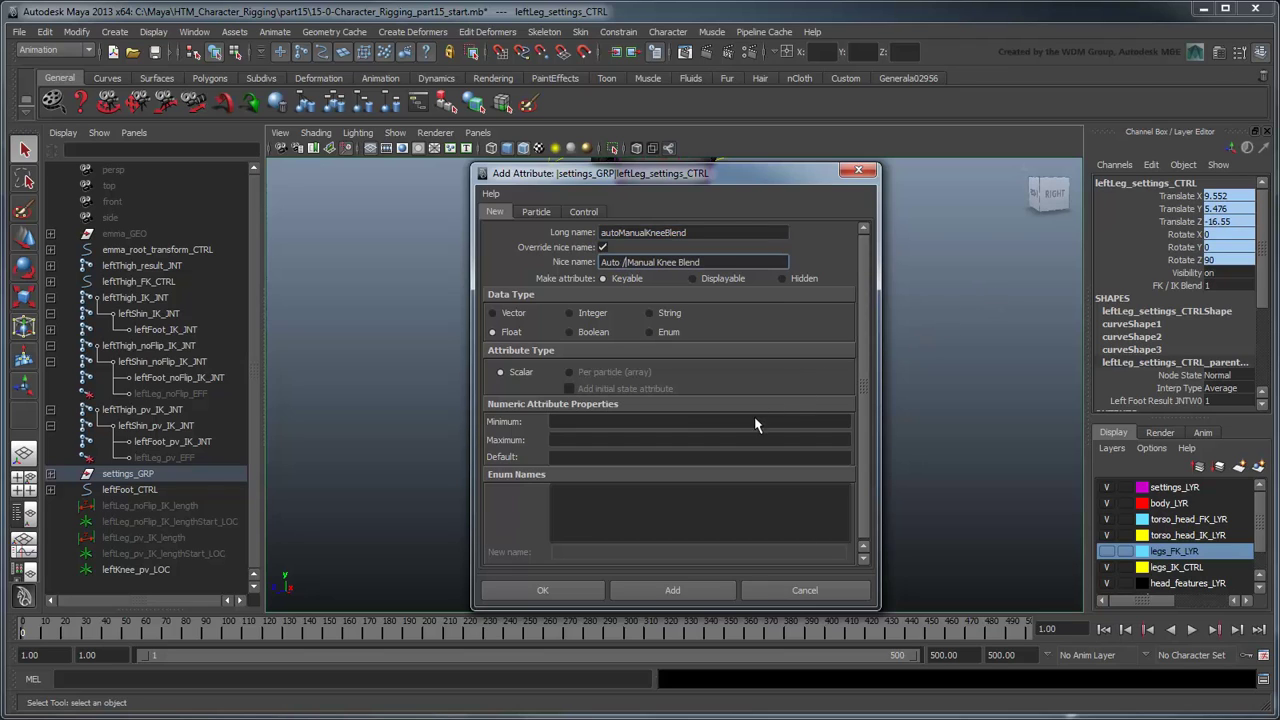
click(752, 427)
text(0)
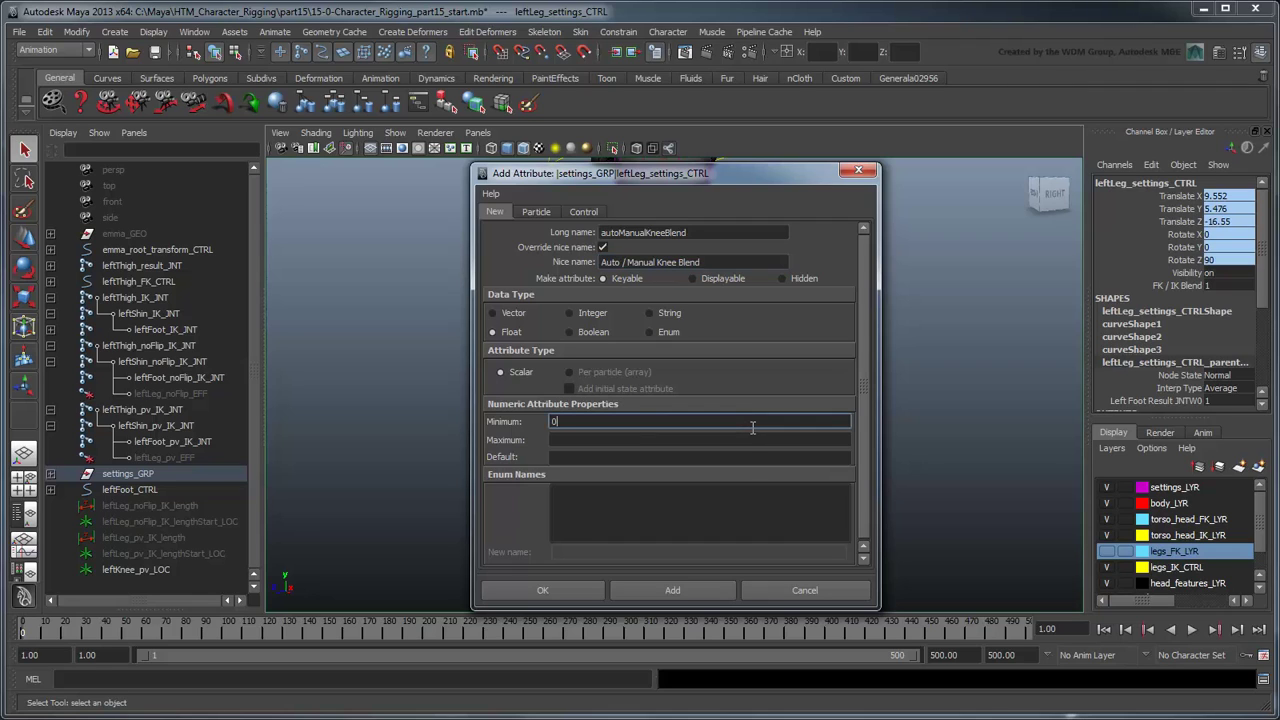
click(752, 445)
text(1)
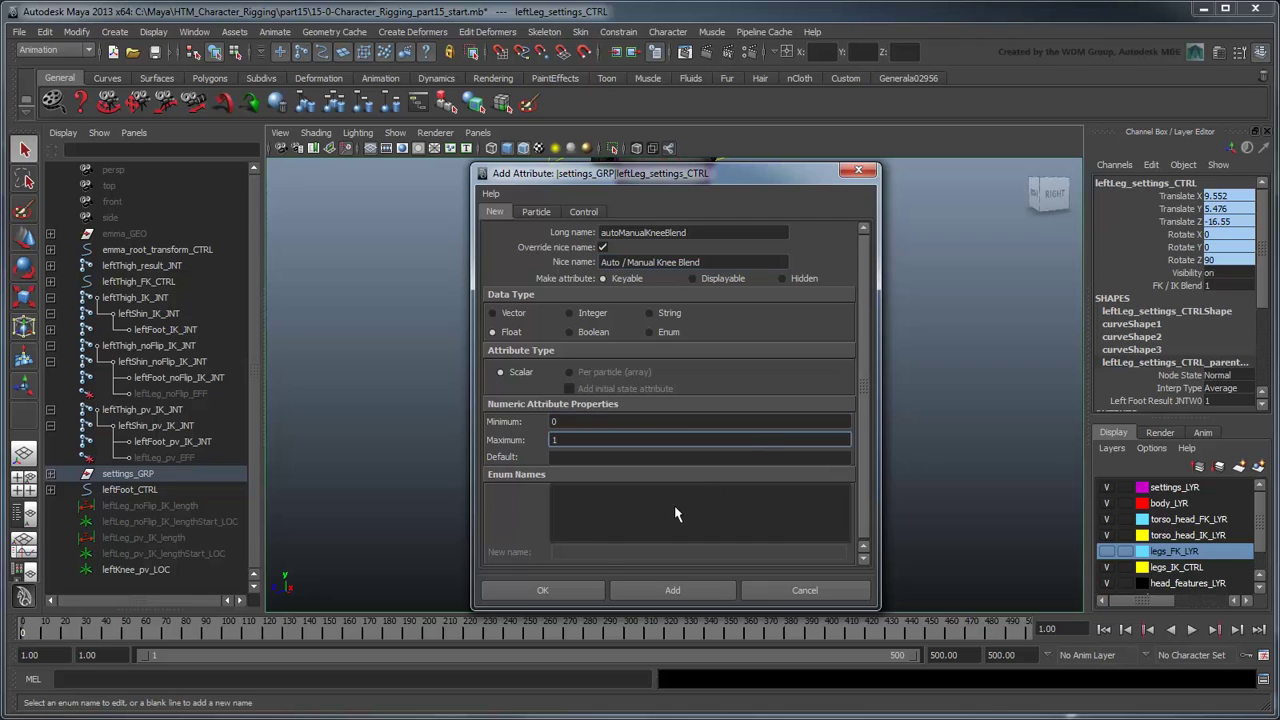
click(580, 590)
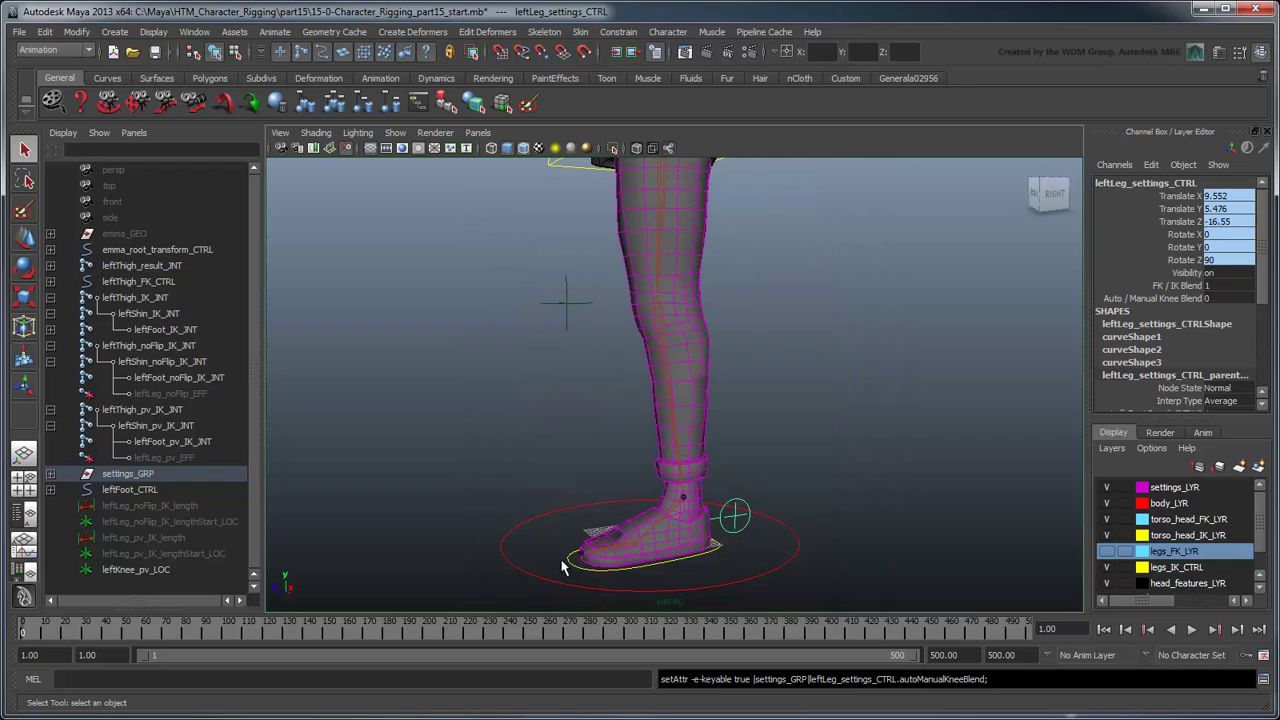
Step: Open the Connection Editor and list non-DAG nodes in the Outliner
click(194, 31)
mouse_move(225, 55)
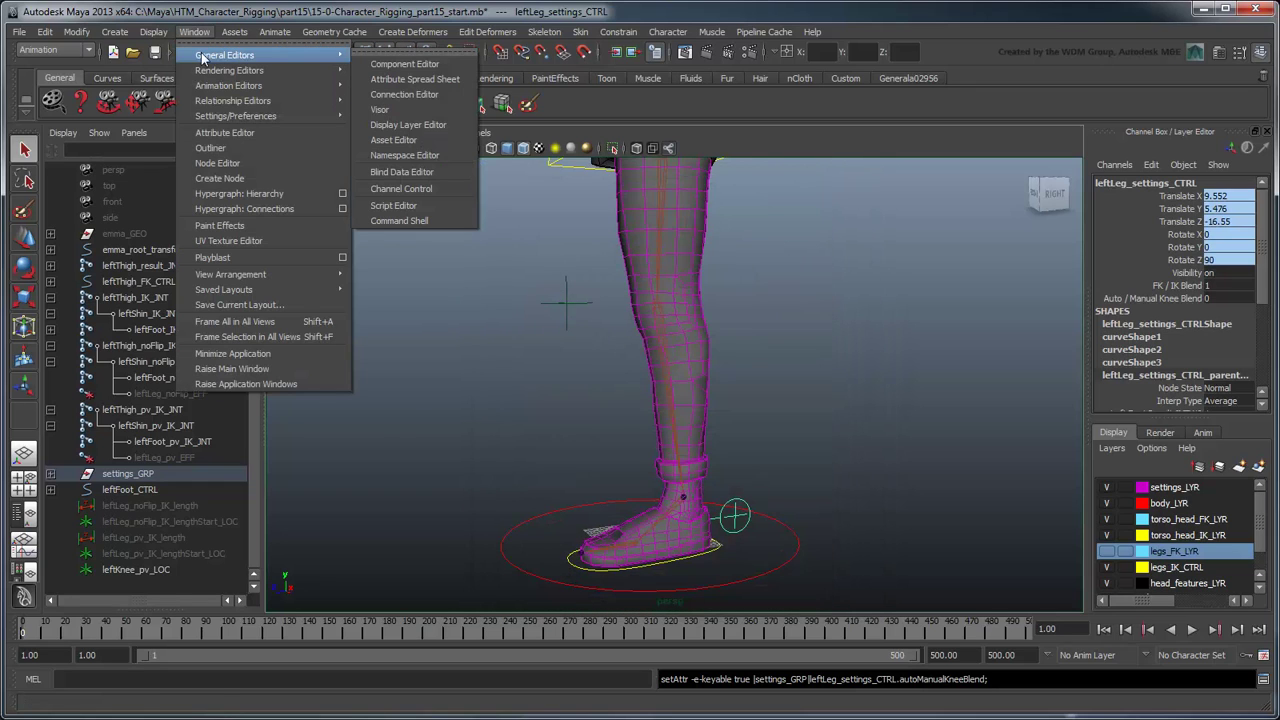
click(405, 93)
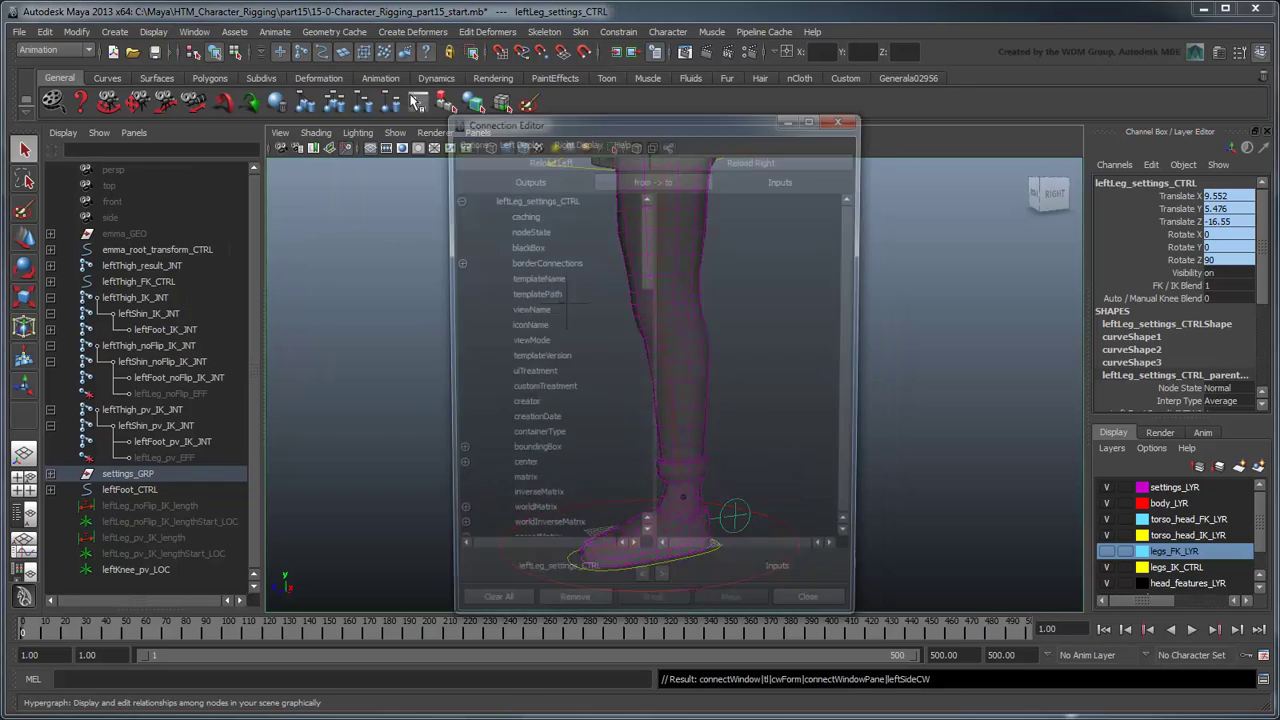
click(63, 132)
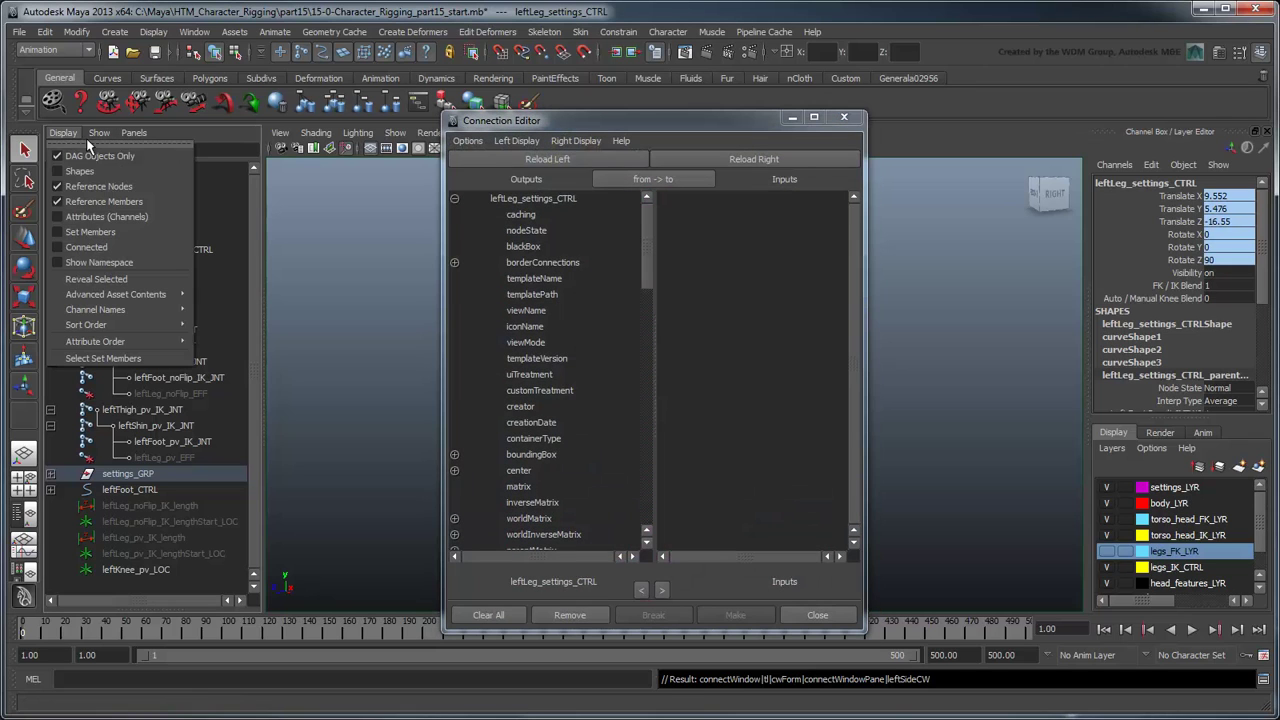
click(88, 157)
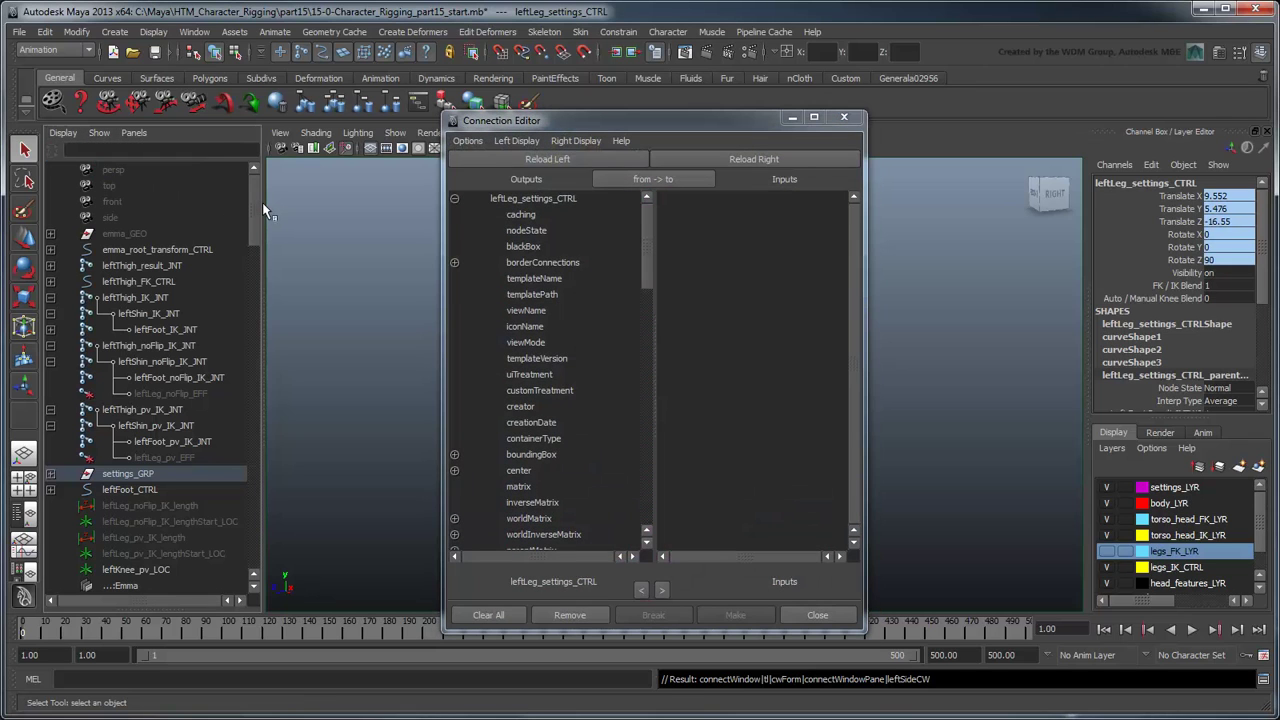
drag(262, 202, 266, 316)
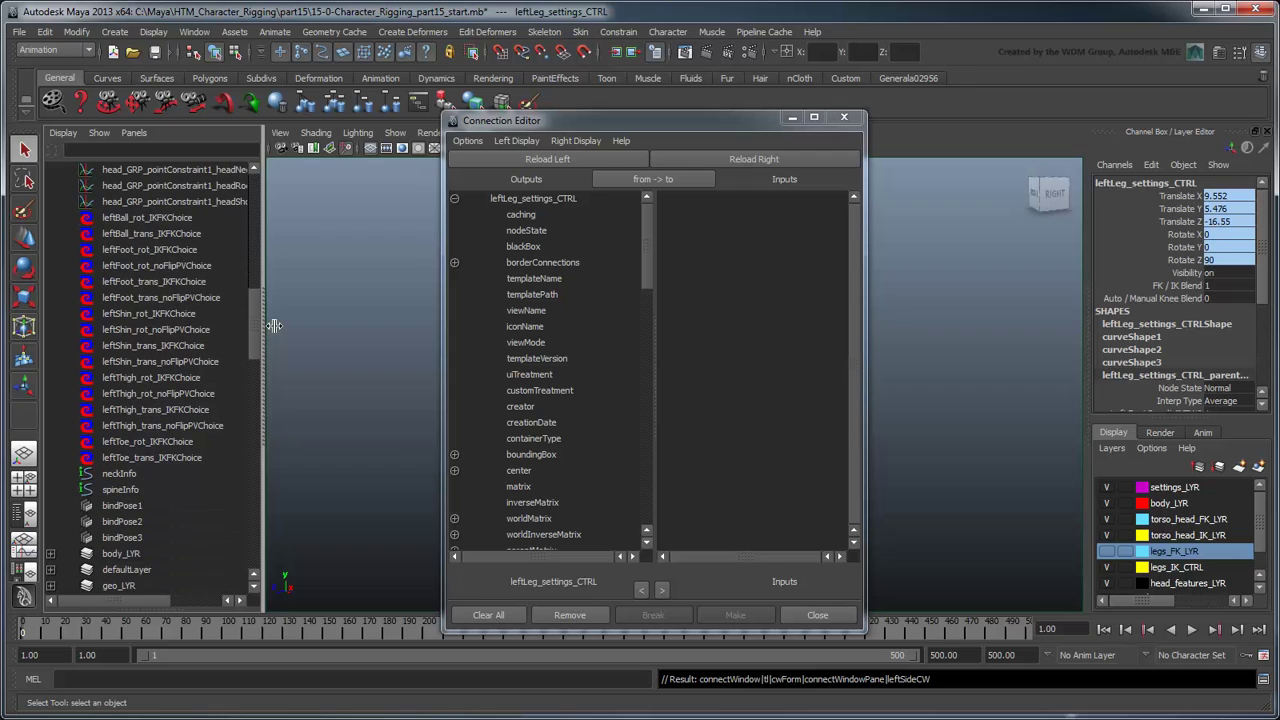
Step: Load the six foot, shin and thigh rot/trans noFlipPVChoice nodes as connection targets
click(200, 265)
ctrl+click(203, 297)
ctrl+click(199, 329)
ctrl+click(200, 361)
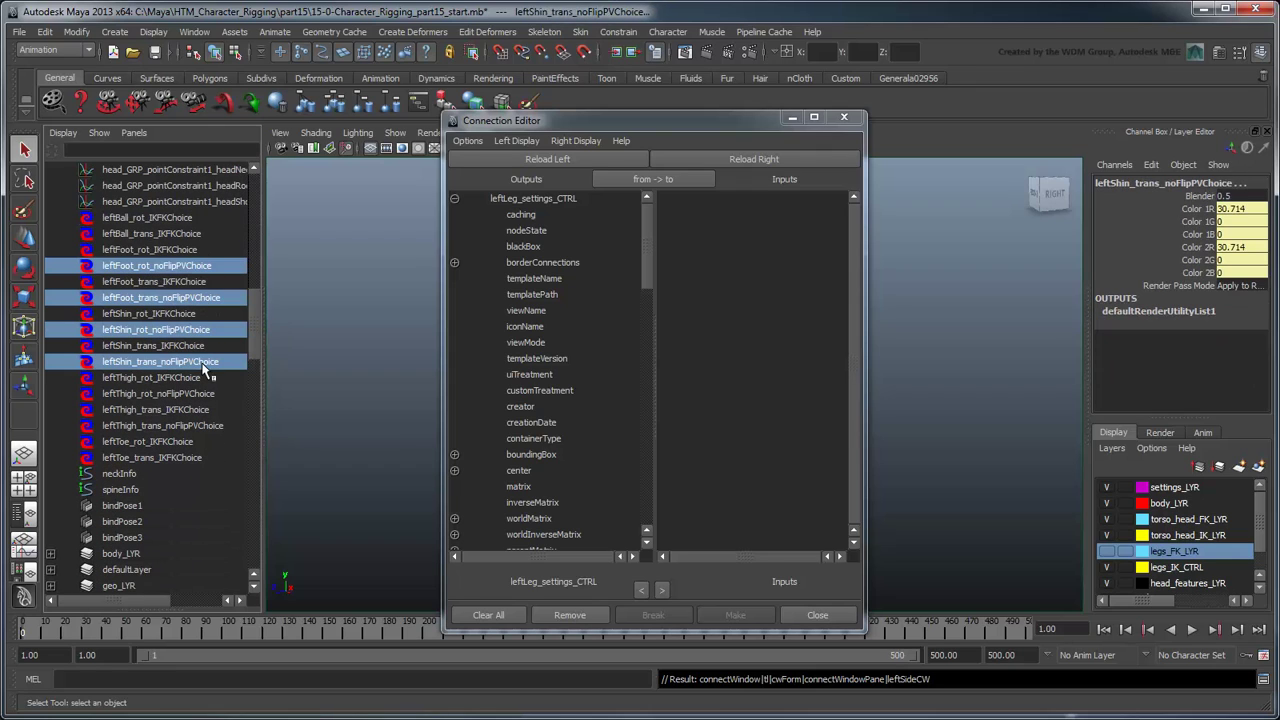
ctrl+click(202, 393)
ctrl+click(202, 425)
click(762, 162)
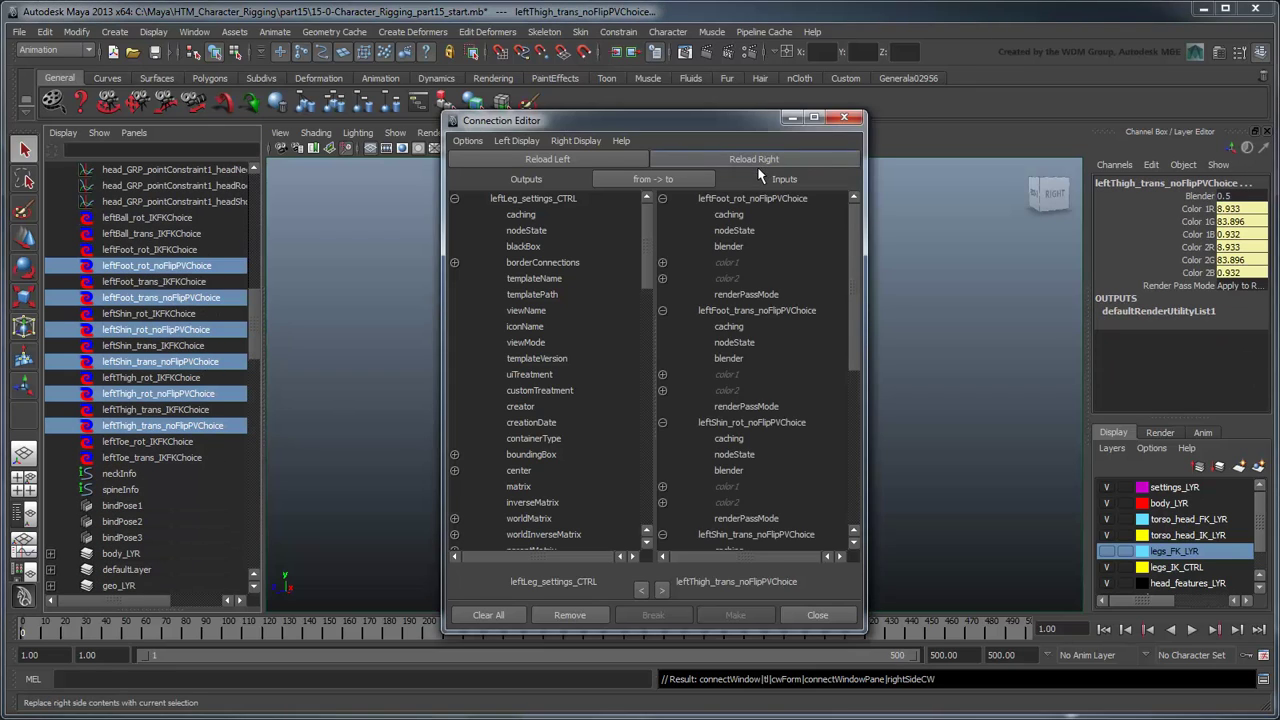
Step: Connect autoManualKneeBlend to the blender of all six noFlipPVChoice nodes
drag(646, 215, 654, 500)
click(598, 536)
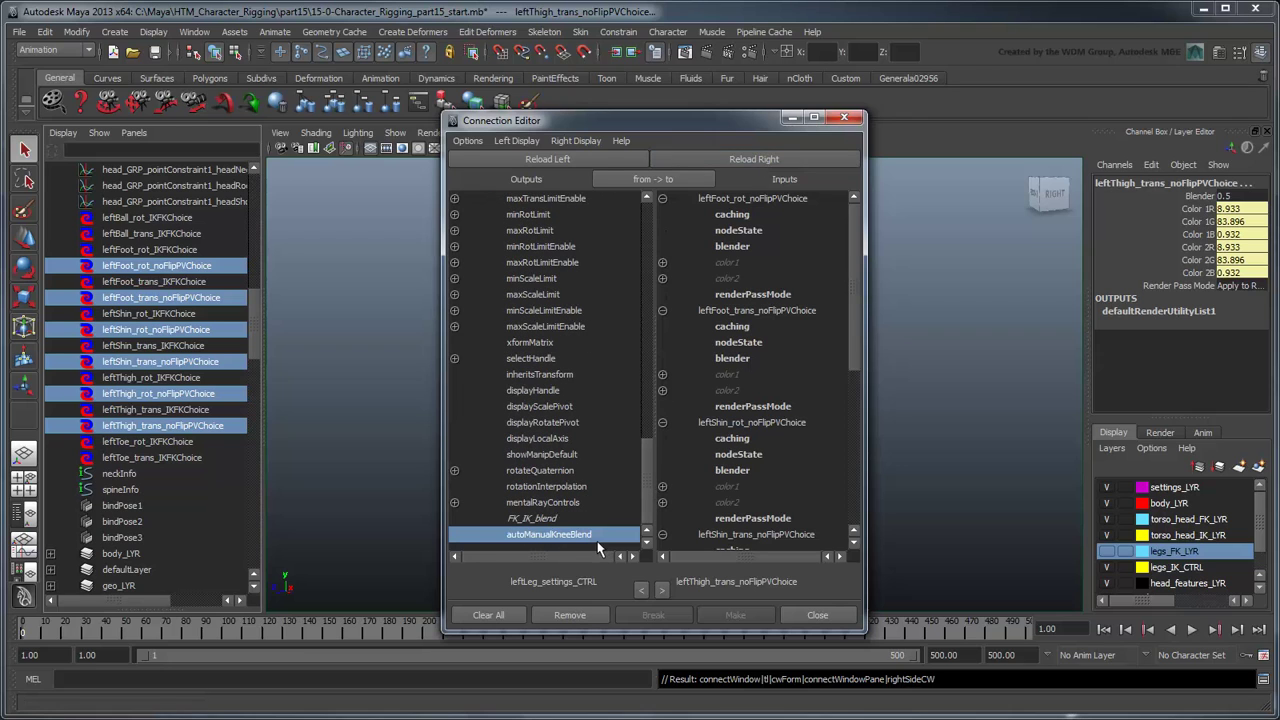
click(754, 248)
click(750, 360)
click(750, 470)
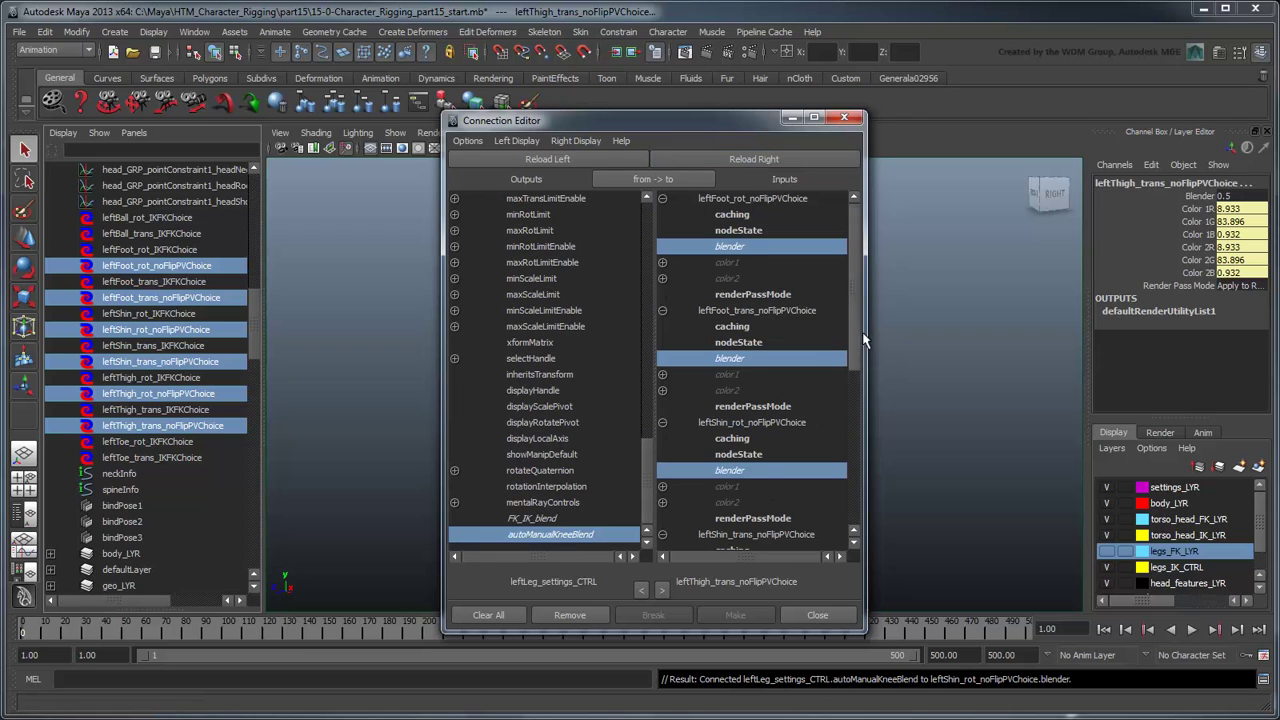
scroll(853, 365, down, 1)
drag(866, 373, 866, 526)
click(758, 266)
click(760, 378)
click(758, 490)
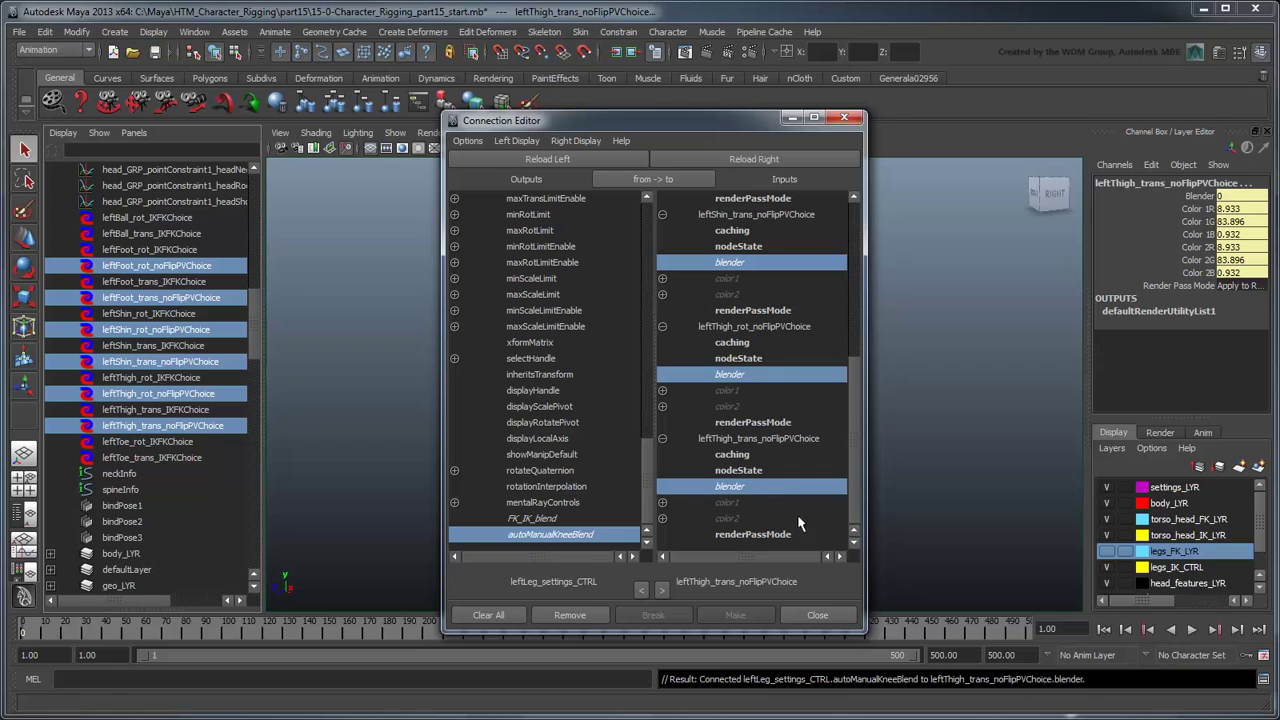
click(818, 614)
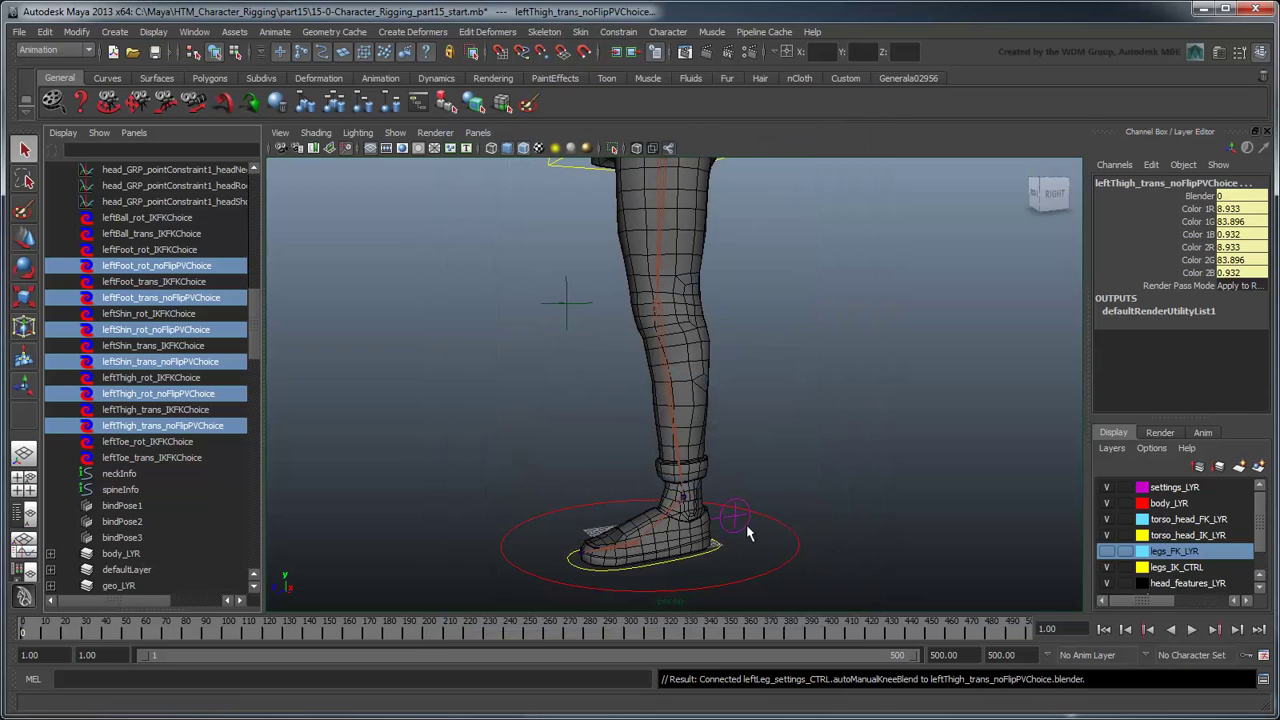
Step: Test the foot control's Knee Twist on the leg, then undo it
click(744, 526)
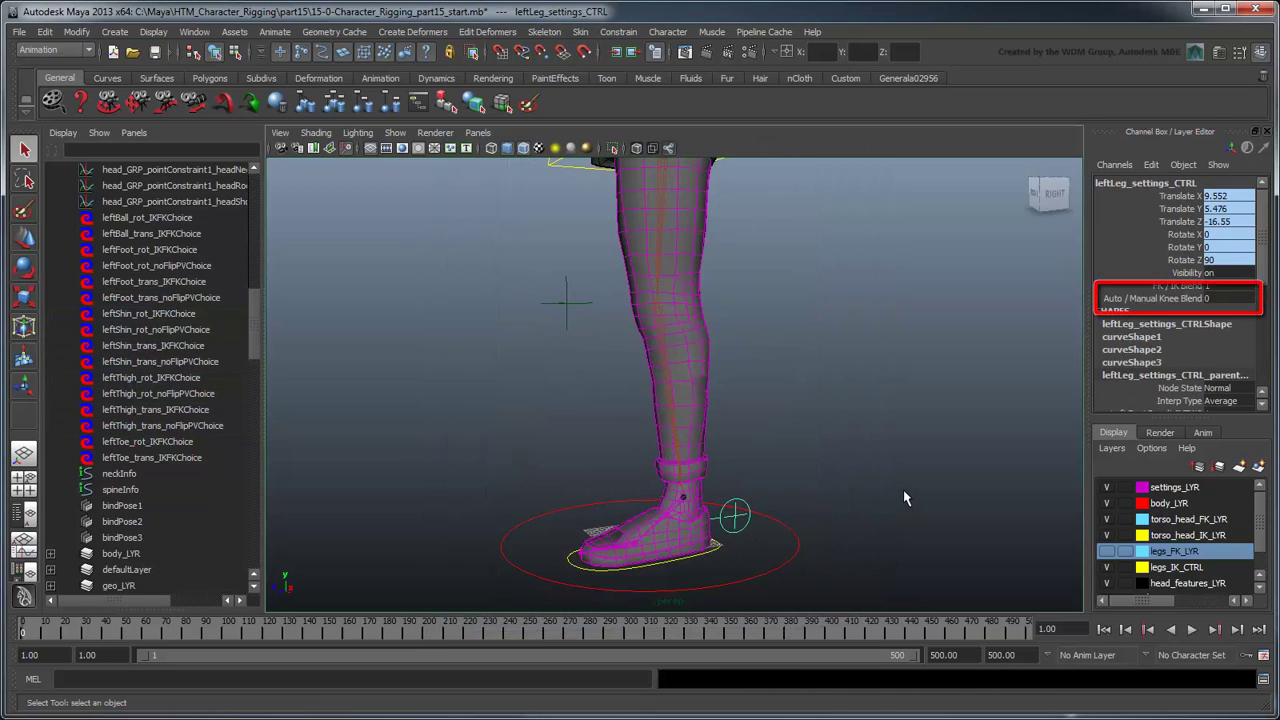
click(716, 558)
click(1180, 324)
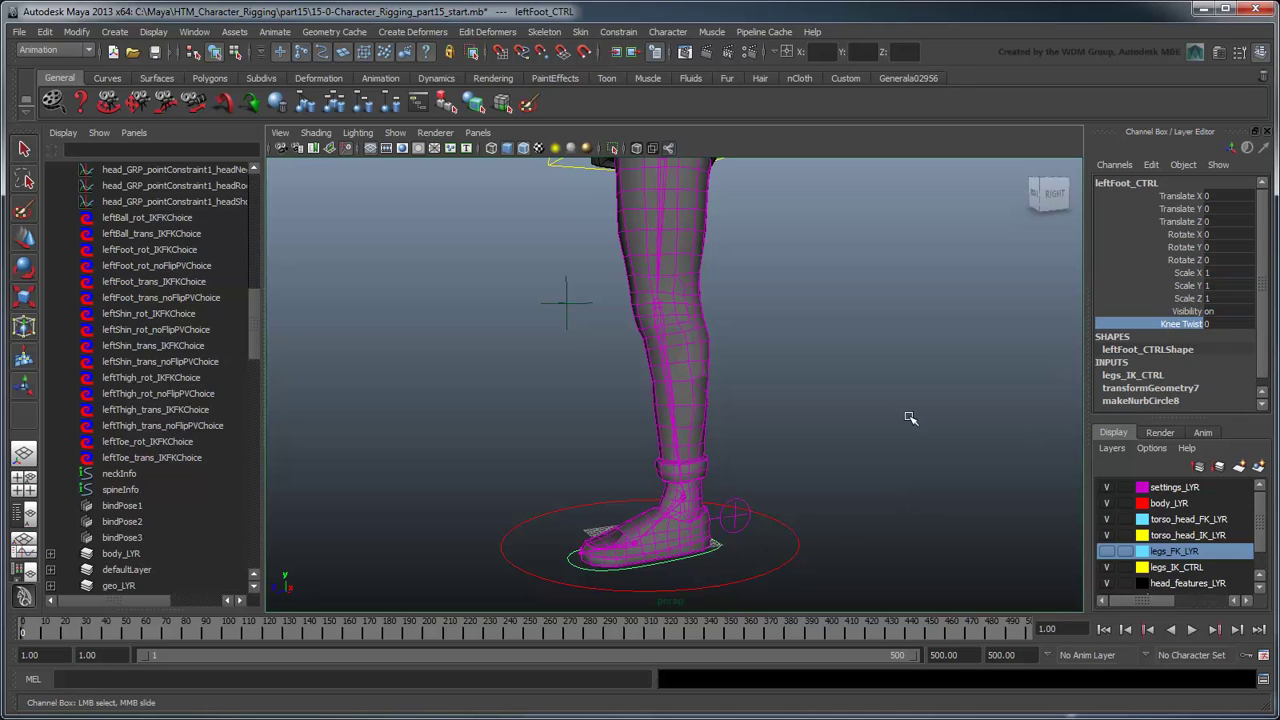
mouse_move(620, 428)
middle_down()
mouse_move(516, 428)
mouse_move(560, 428)
middle_up()
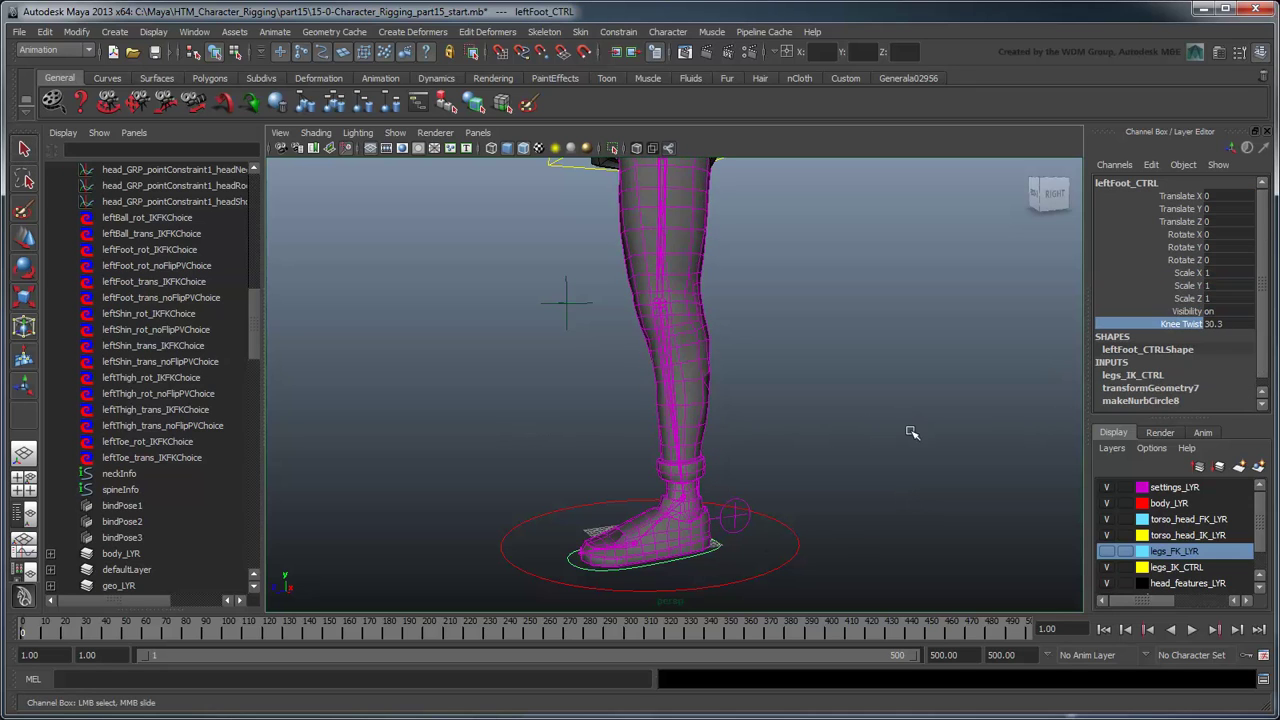
key(ctrl+z)
Step: Test moving the knee pole-vector locator, then undo the move
click(748, 539)
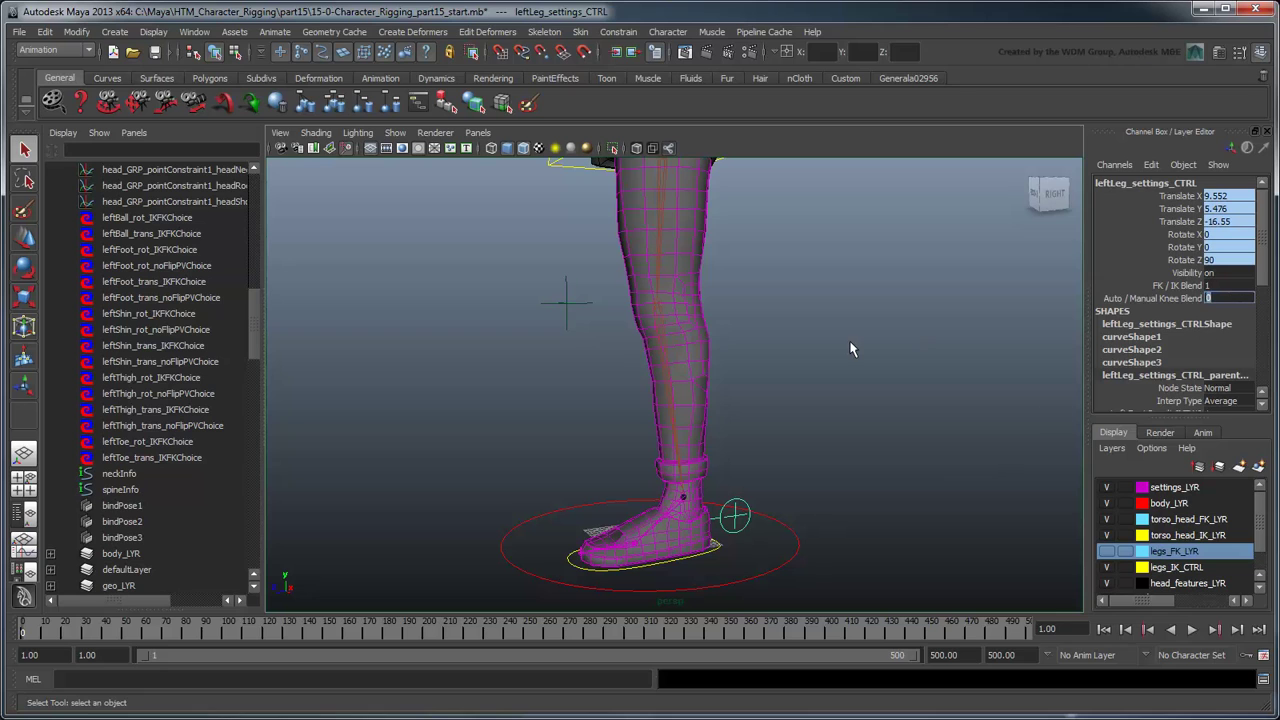
click(571, 300)
key(w)
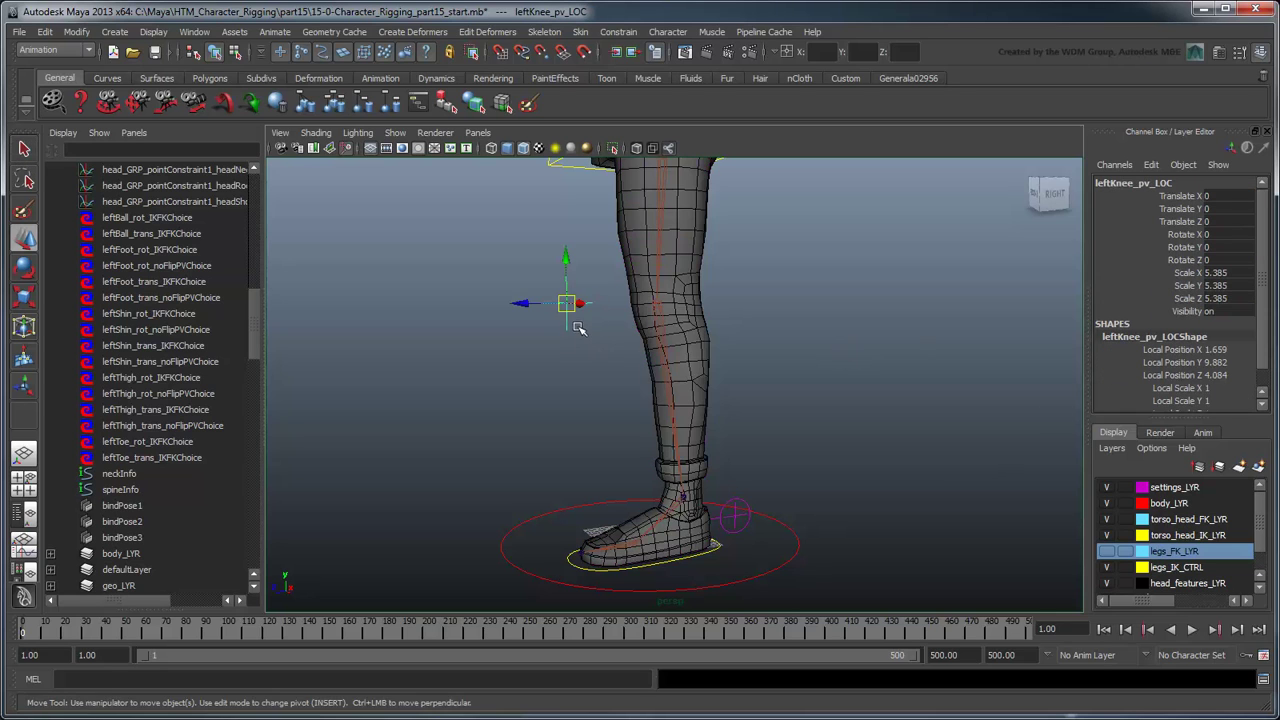
mouse_move(571, 303)
mouse_down()
mouse_move(655, 393)
mouse_move(439, 341)
mouse_up()
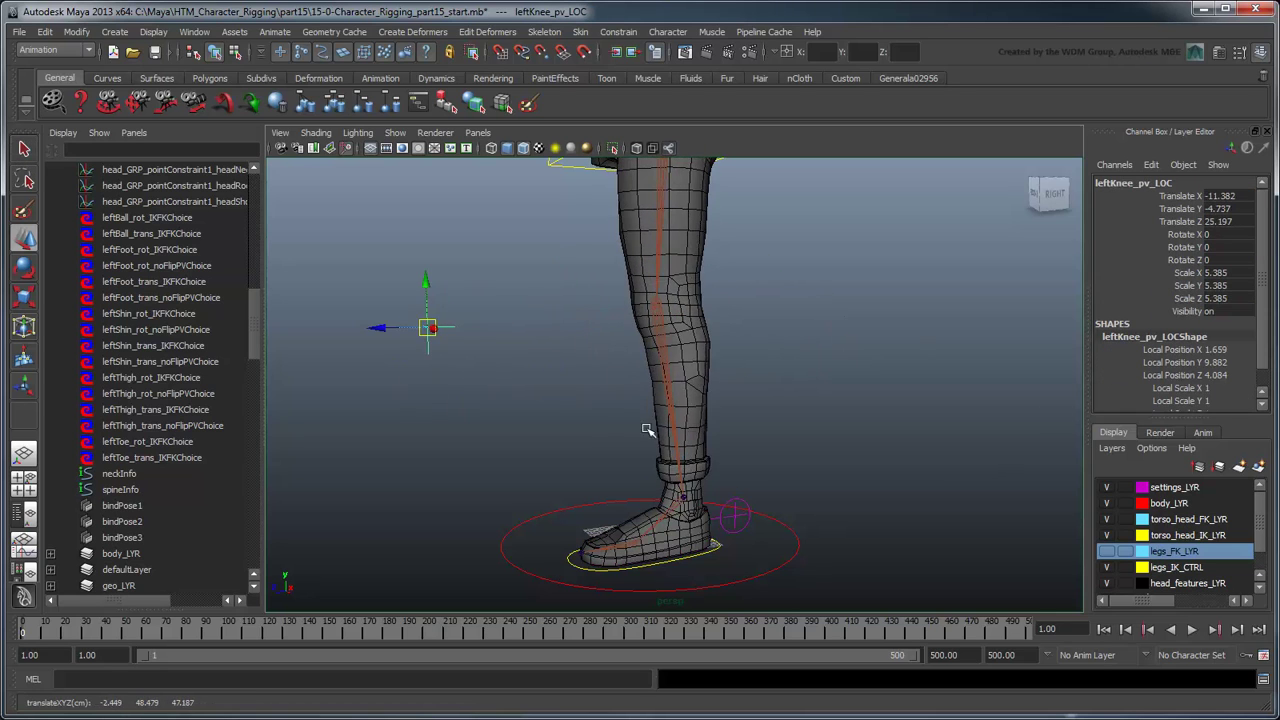
key(ctrl+z)
key(q)
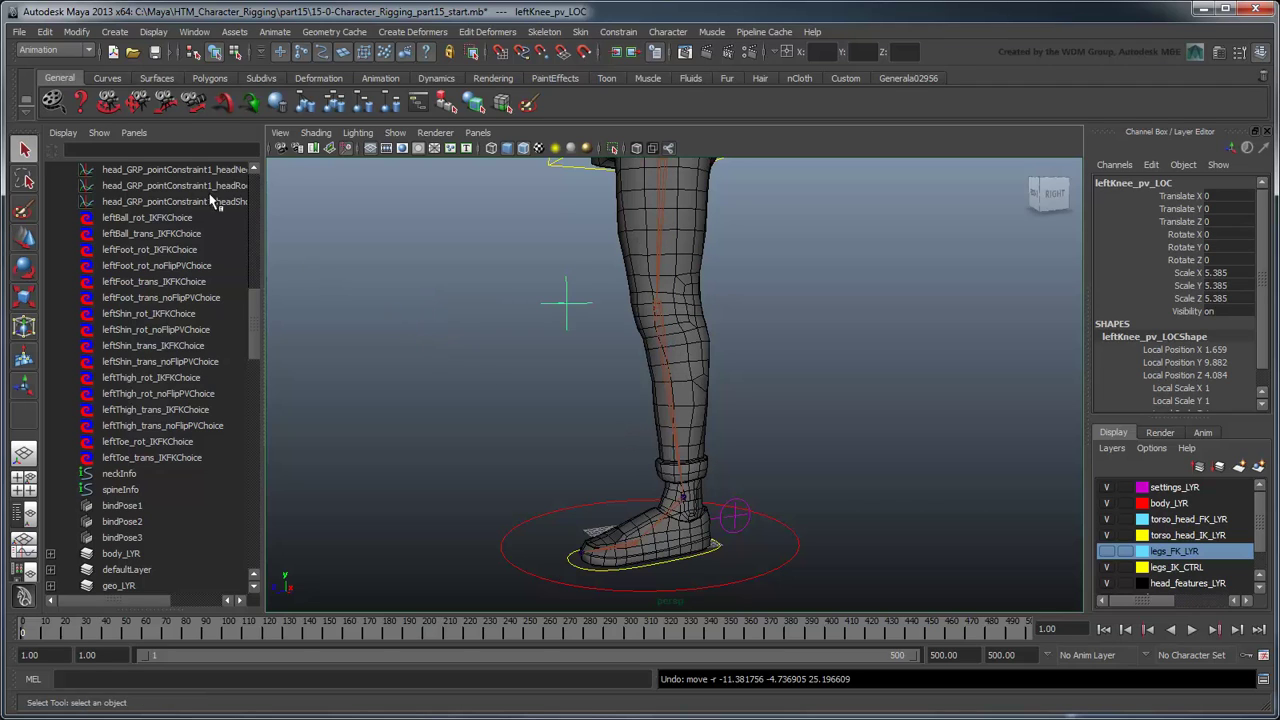
Step: Hide the left-leg IK joint chains via a DAG-only Outliner and close the channel panel
click(64, 133)
click(96, 156)
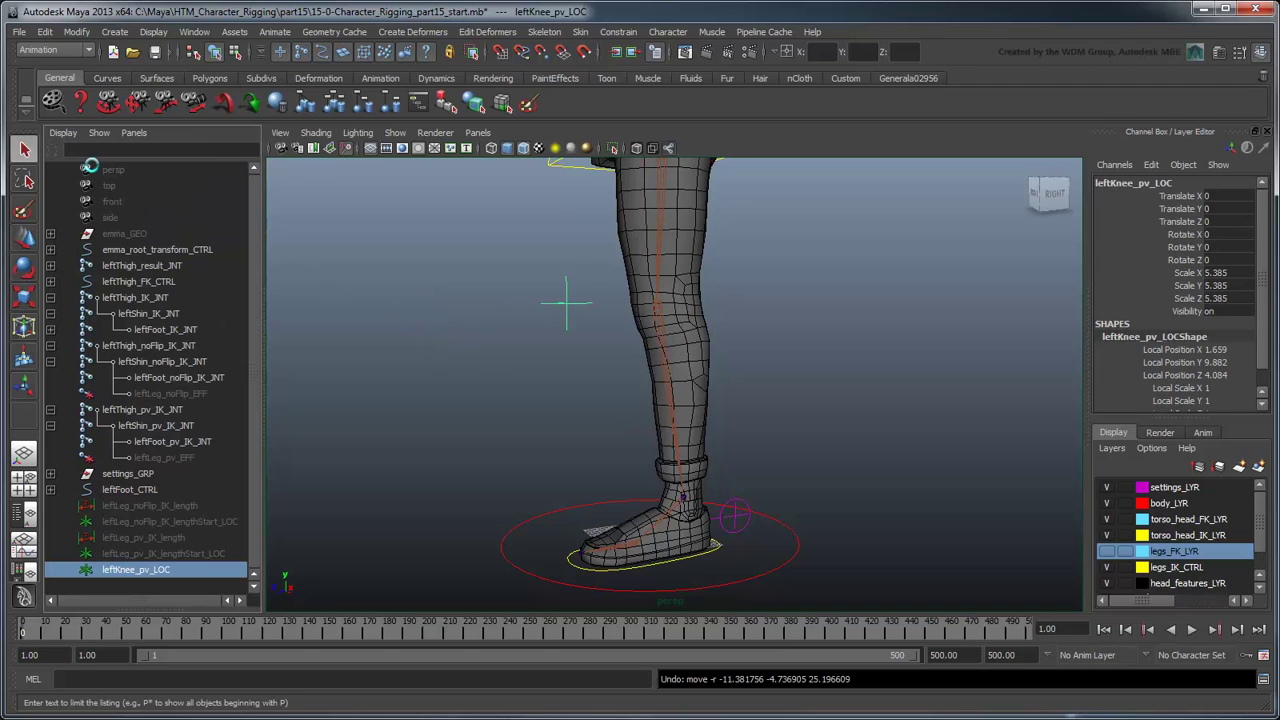
click(160, 298)
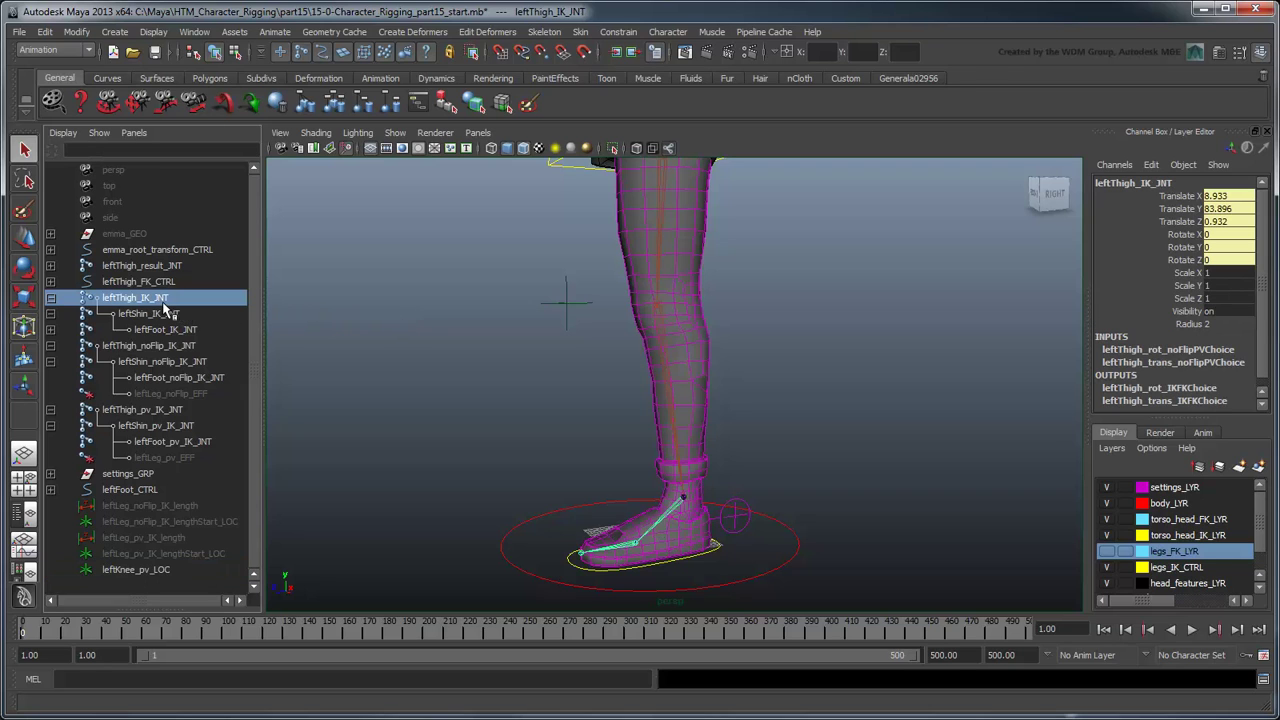
shift+click(179, 459)
key(ctrl+h)
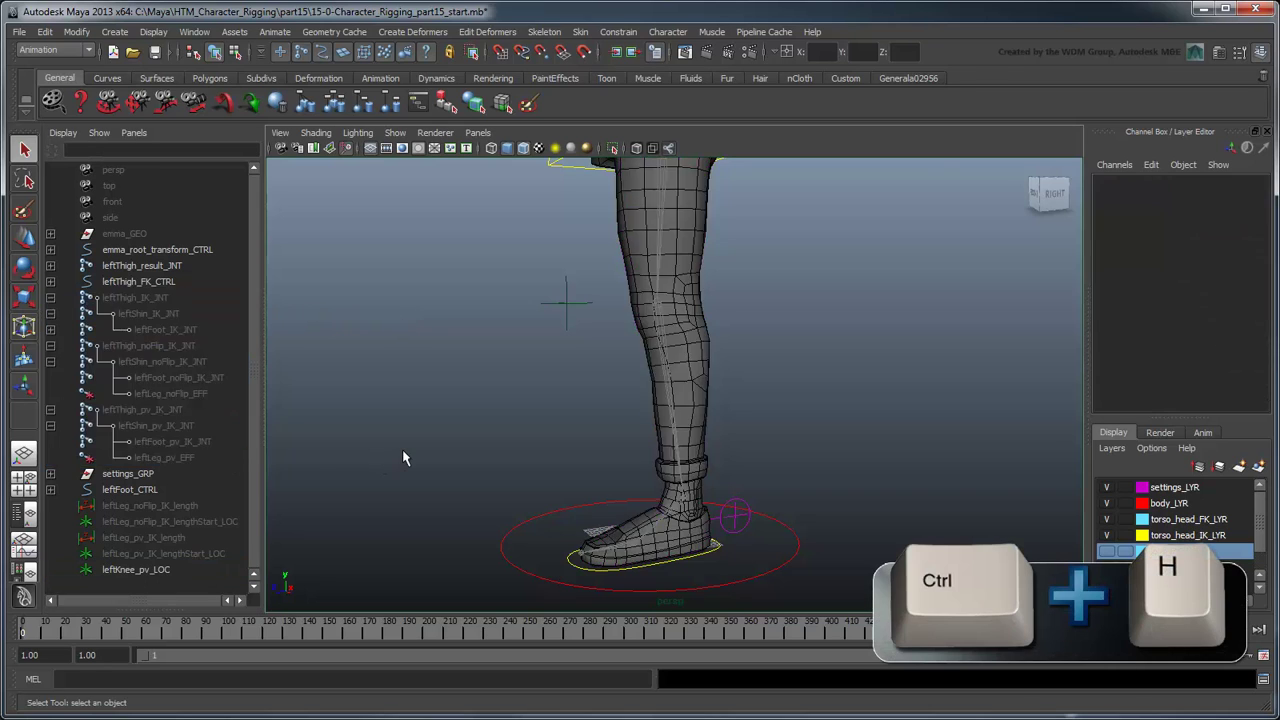
click(1267, 131)
Step: Inspect the knee locator with NURBS curves hidden, then show curves again
click(672, 322)
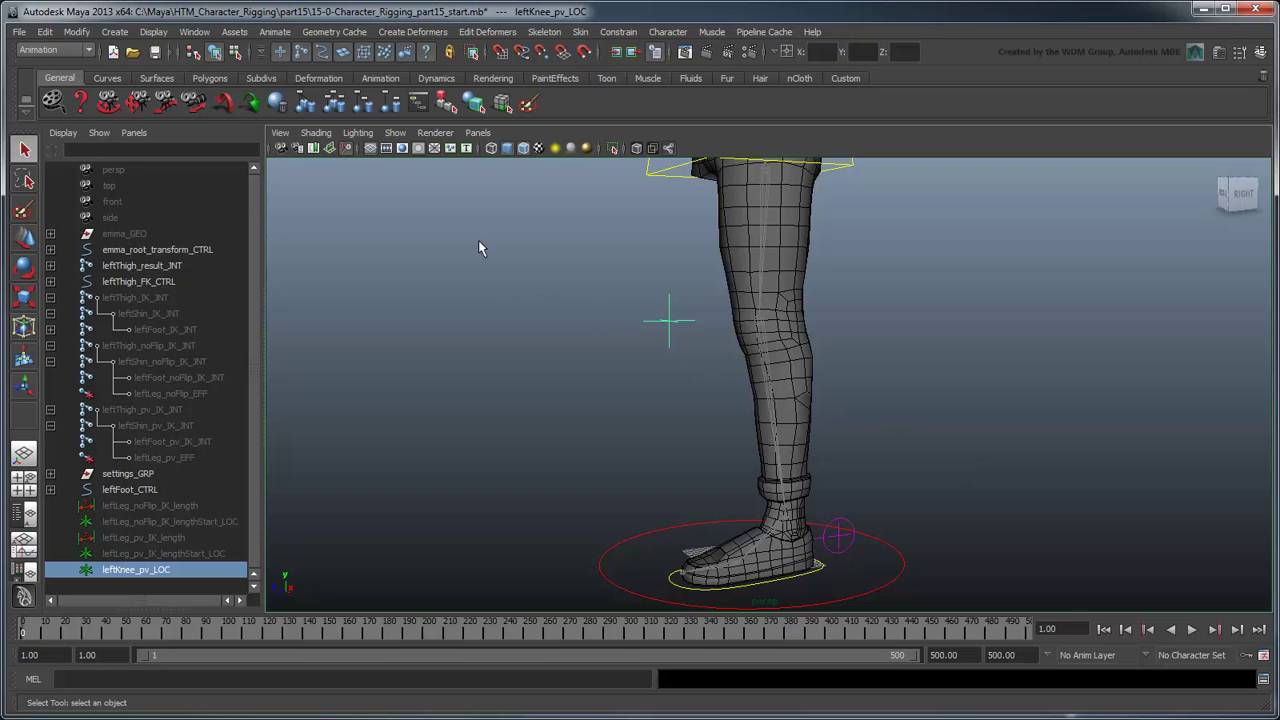
click(395, 134)
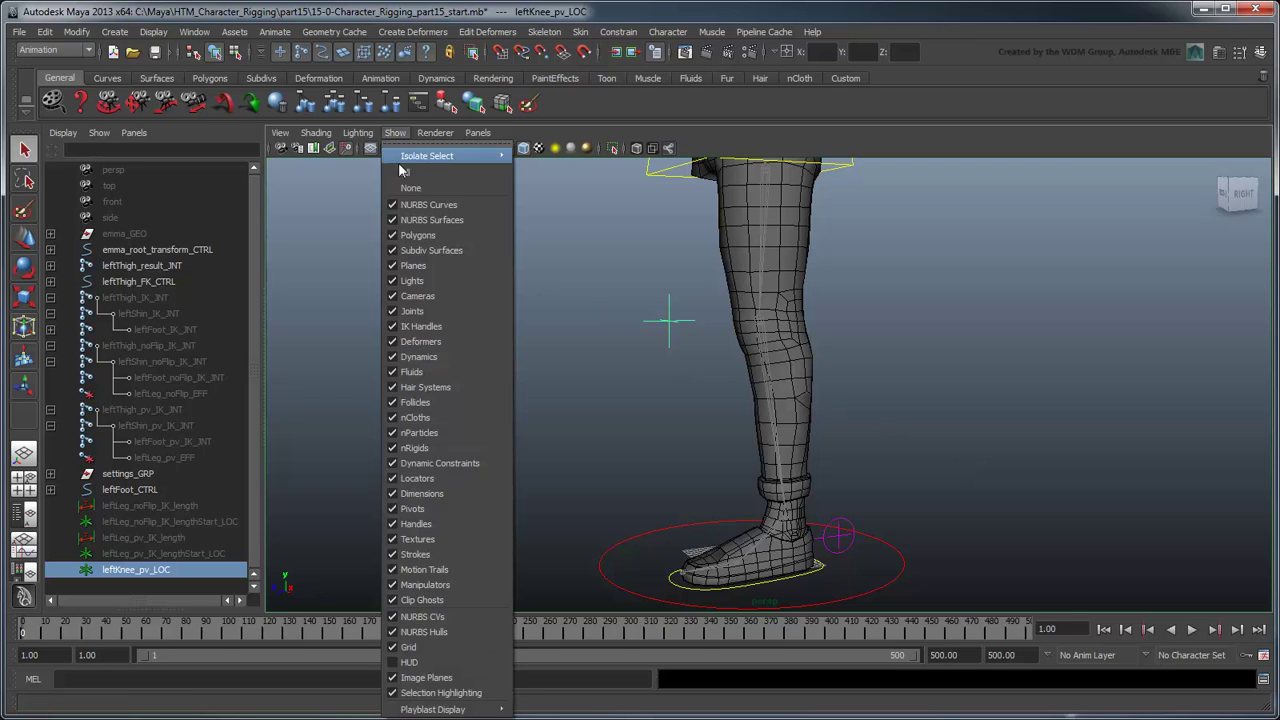
click(420, 205)
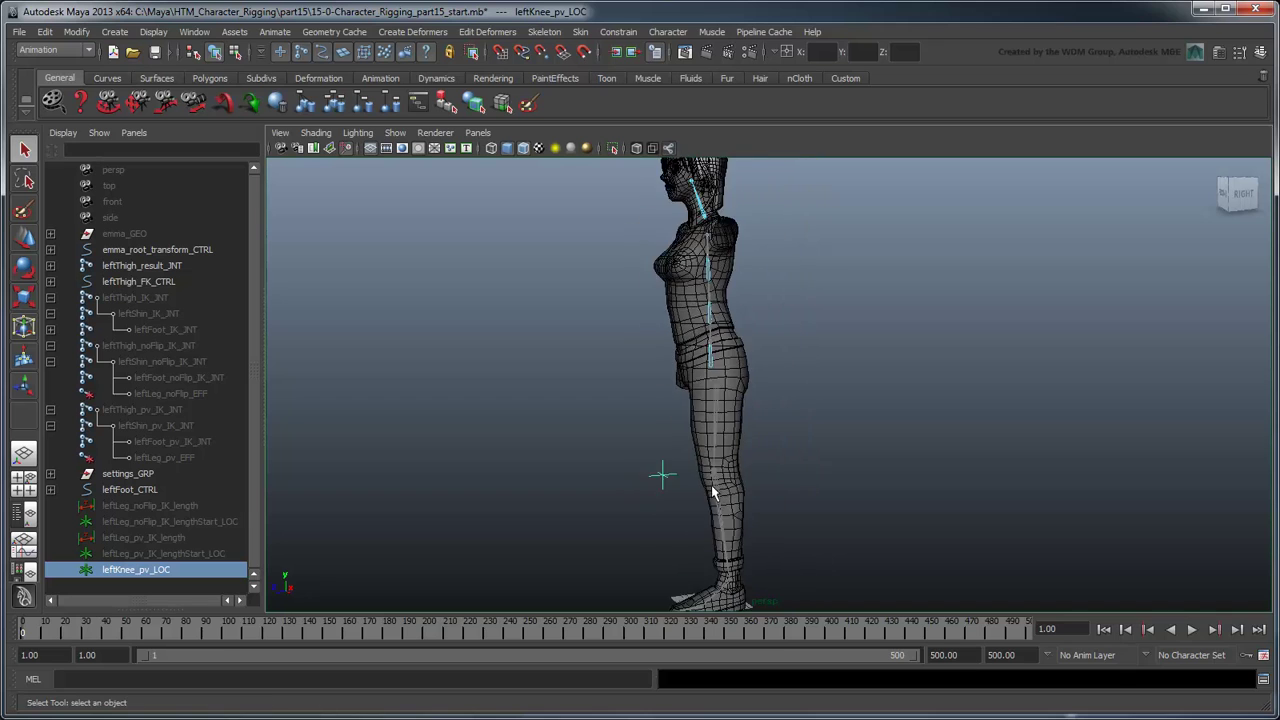
alt+right_drag(750, 378, 686, 486)
mouse_move(686, 486)
alt+mouse_down()
mouse_move(823, 487)
mouse_move(722, 482)
alt+mouse_up()
scroll(794, 509, up, 3)
scroll(794, 509, up, 3)
alt+middle_drag(794, 509, 820, 345)
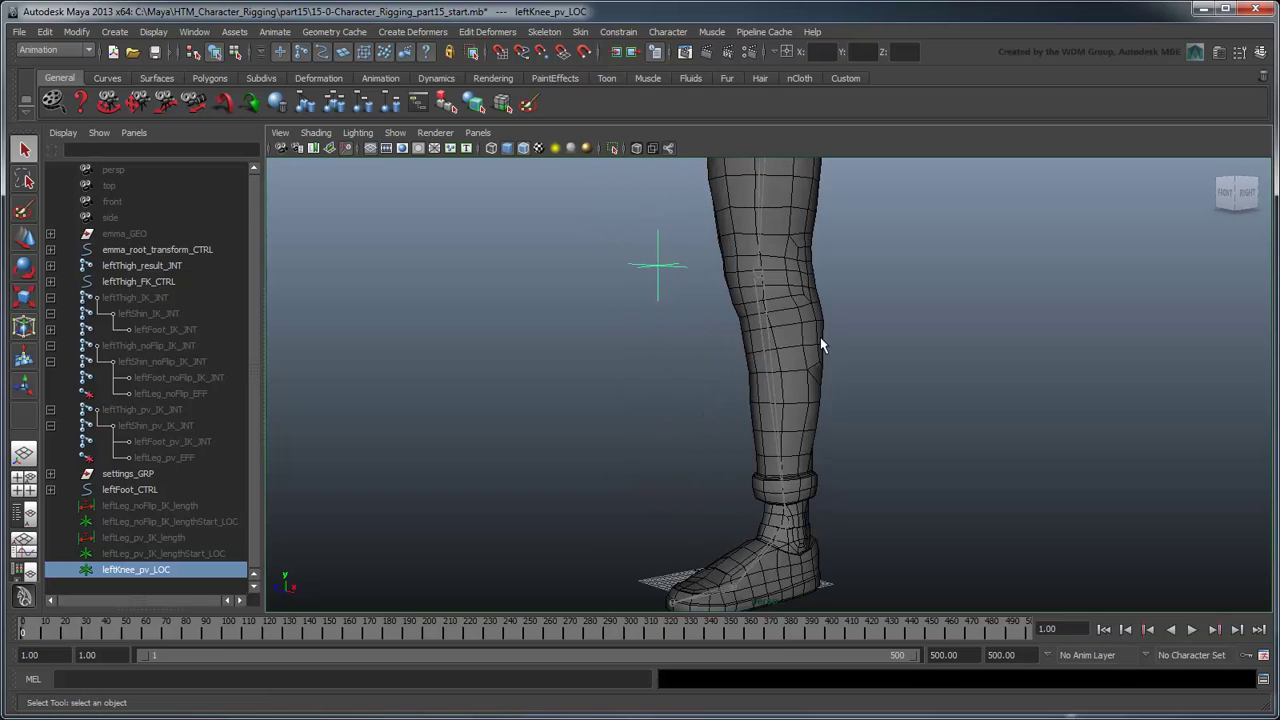
click(396, 133)
click(470, 204)
Step: Create a polygon pyramid and frame it beside the foot
click(114, 31)
mouse_move(152, 70)
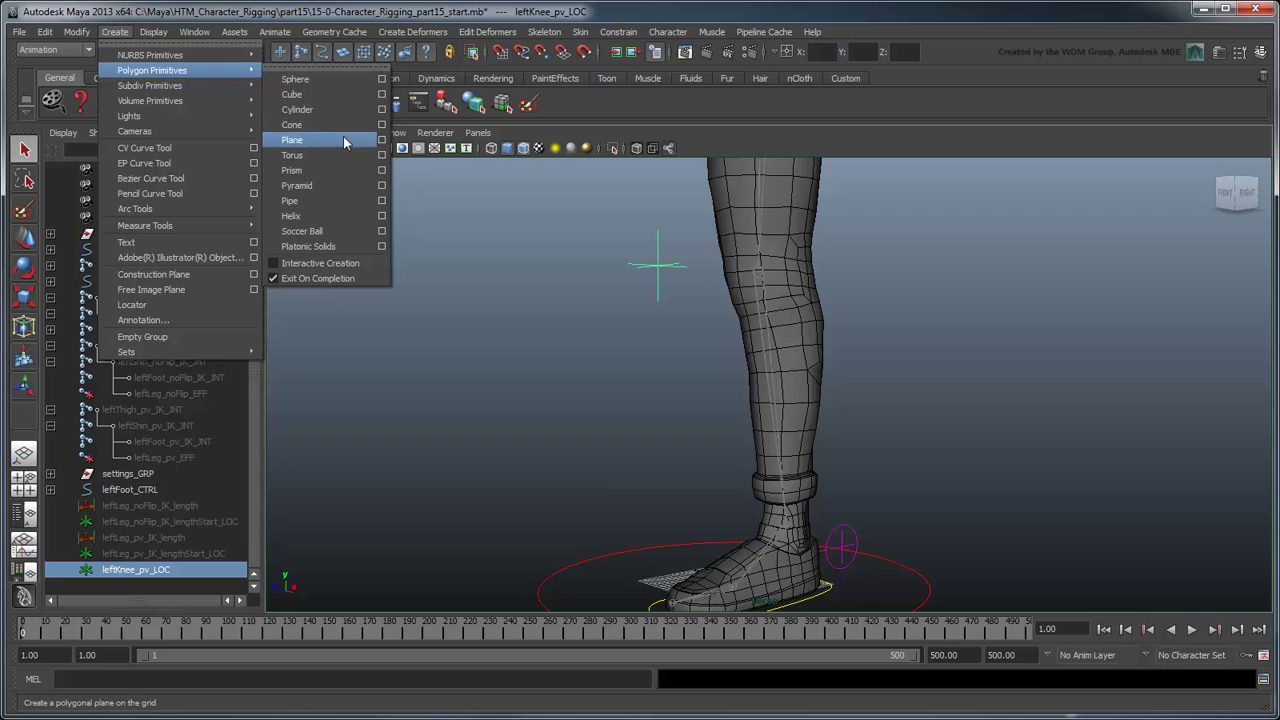
click(341, 188)
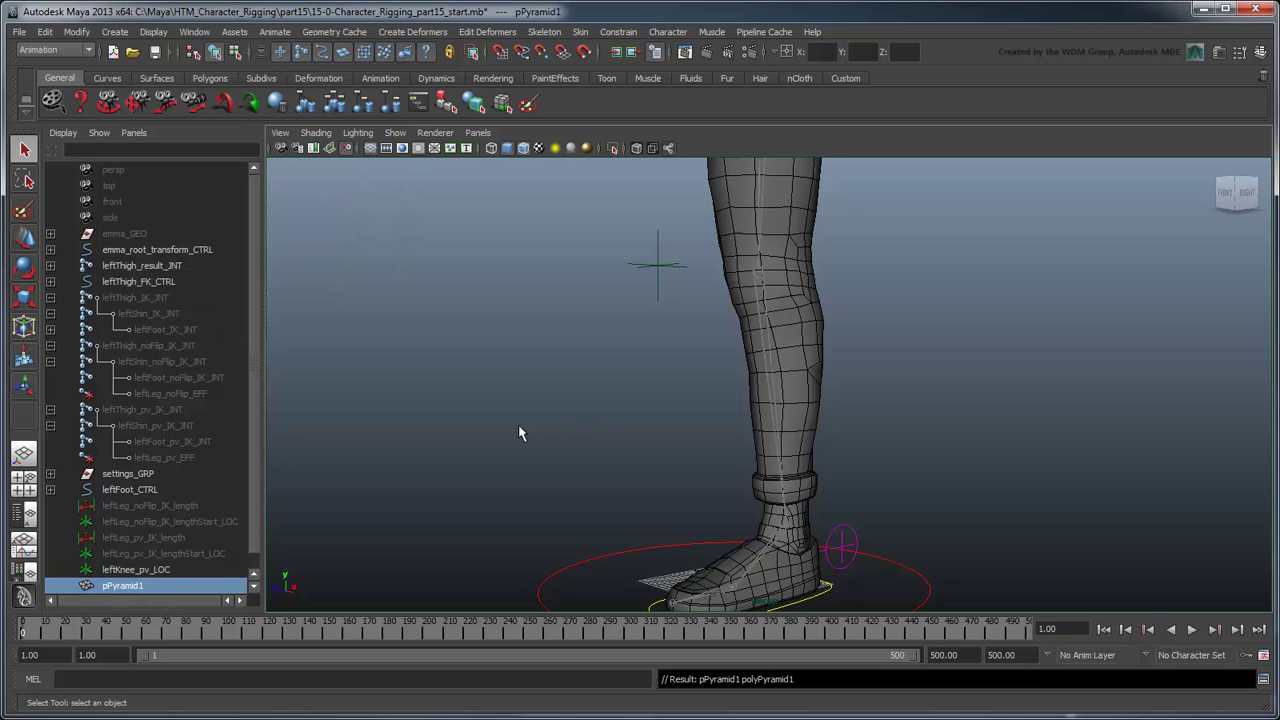
scroll(518, 435, up, 3)
alt+drag(518, 435, 600, 400)
scroll(623, 404, up, 3)
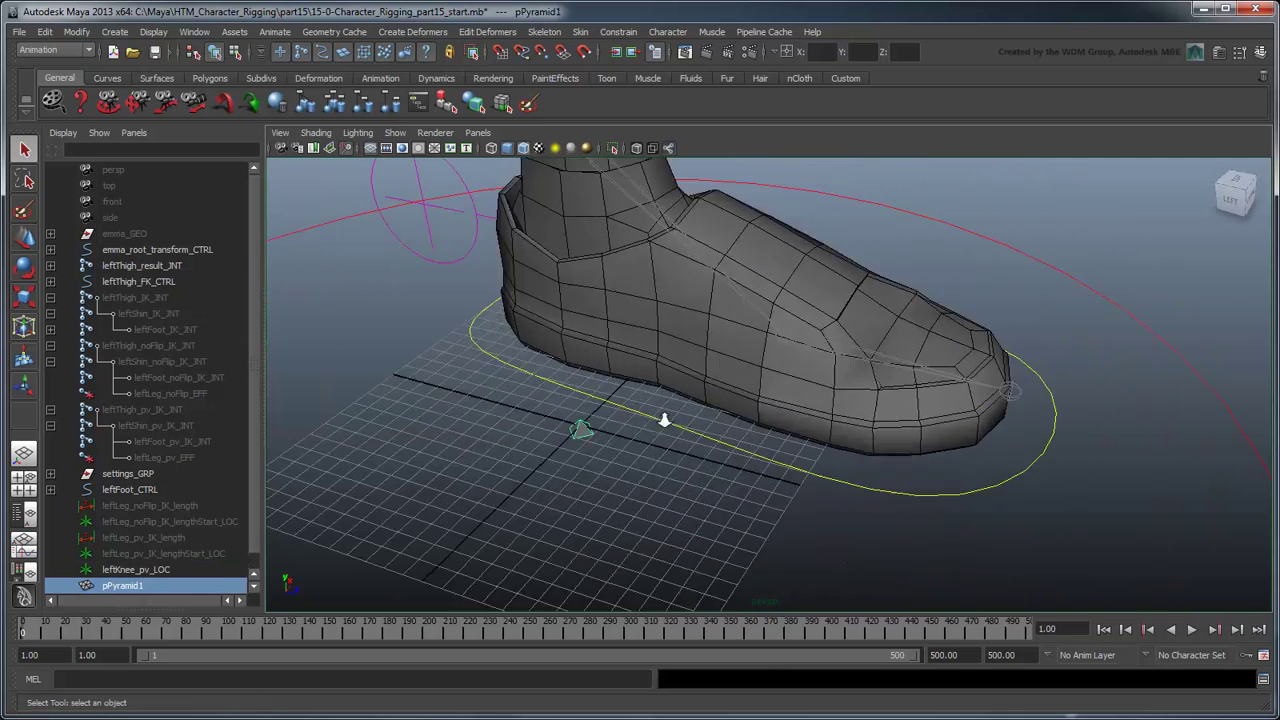
scroll(660, 420, up, 2)
scroll(593, 430, up, 1)
Step: Scale the pyramid up
key(r)
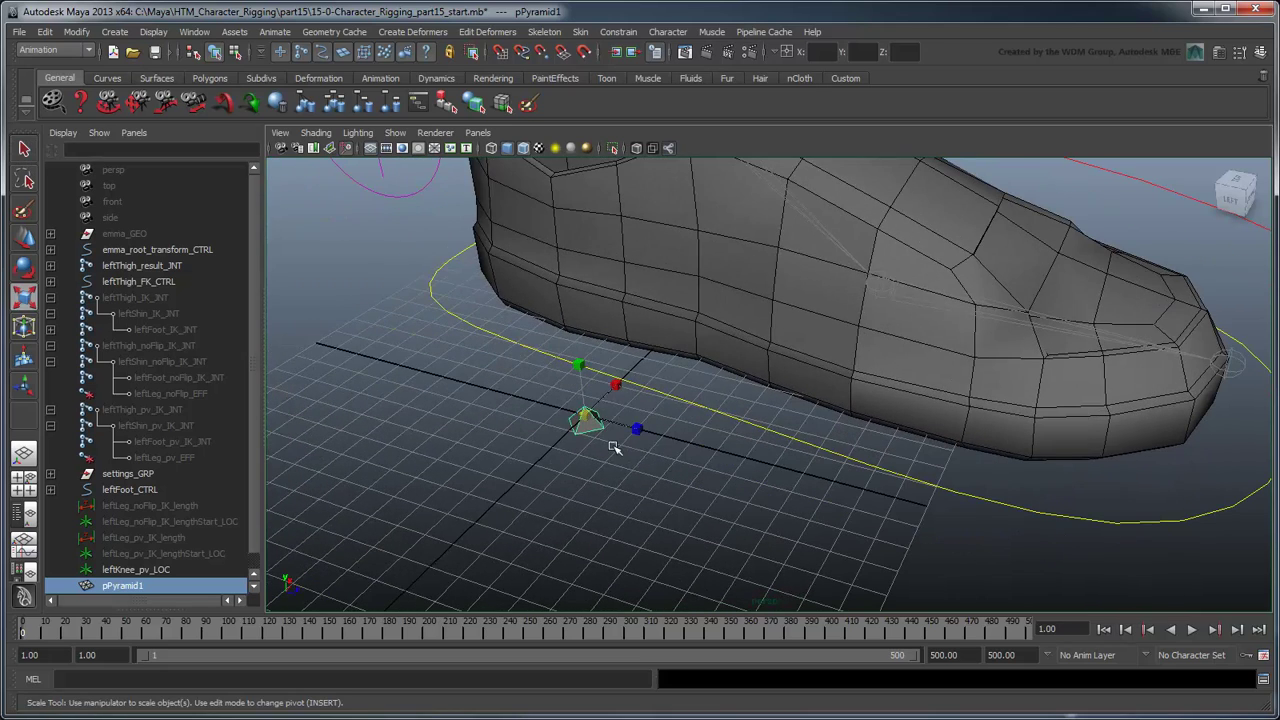
scroll(614, 429, down, 1)
drag(600, 423, 714, 423)
scroll(640, 377, down, 1)
alt+drag(640, 376, 700, 360)
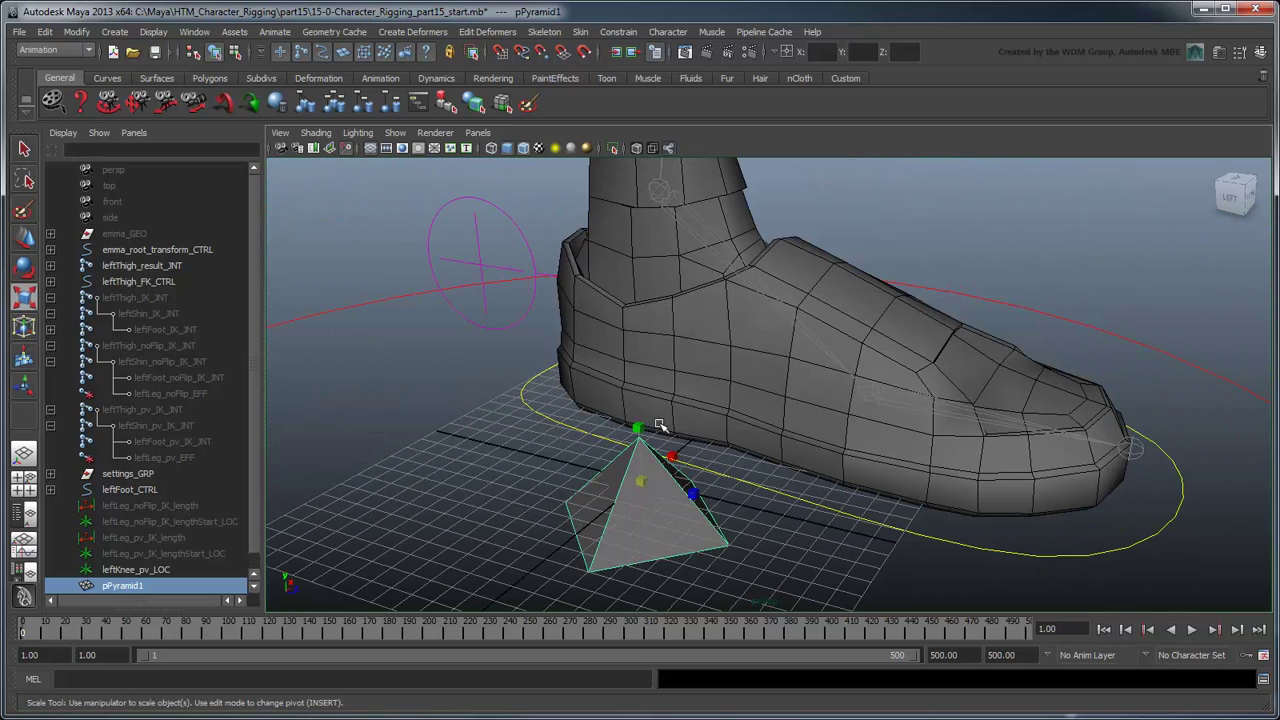
Step: Rotate the pyramid 90° on X and push it forward along Z
key(e)
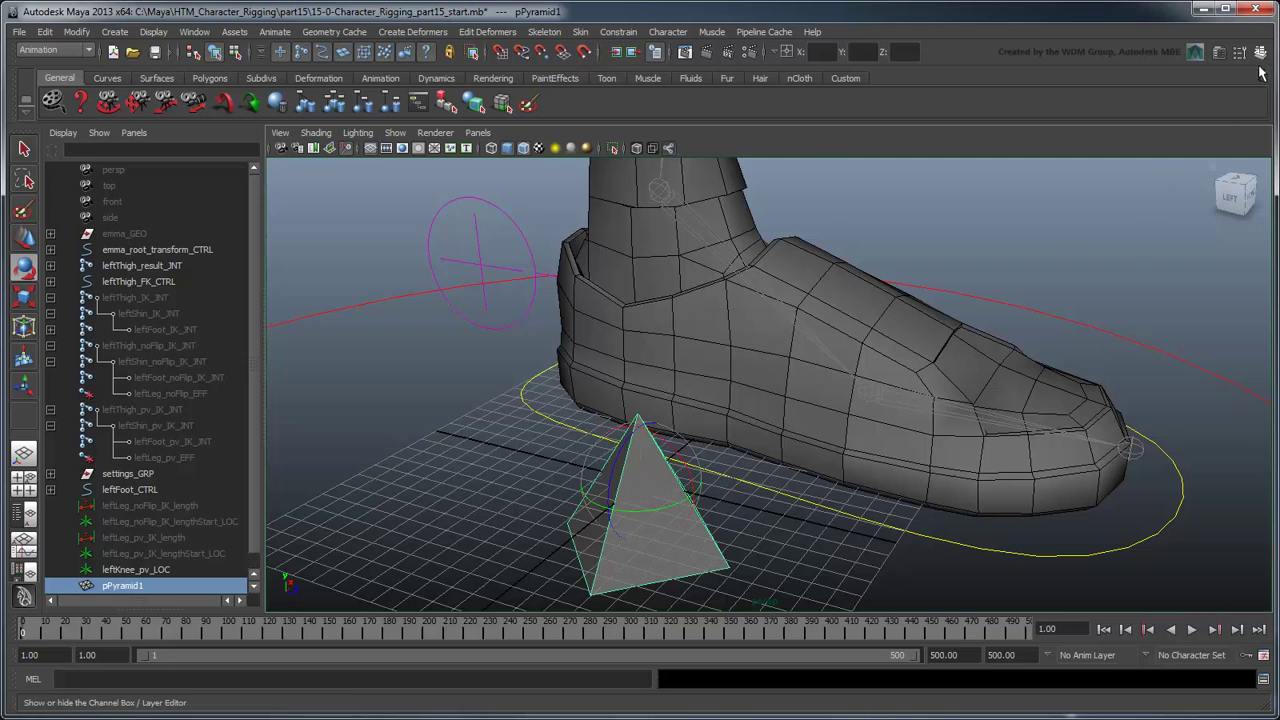
click(1257, 51)
click(1240, 233)
text(90)
key(Return)
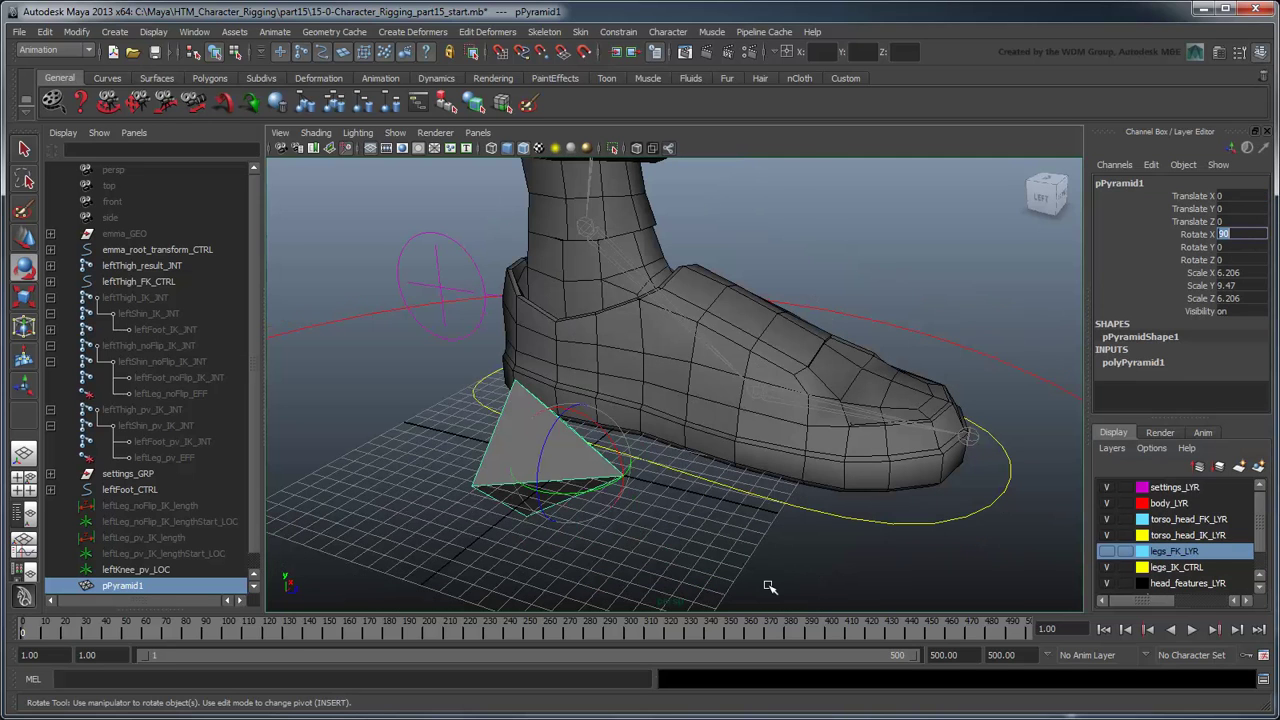
key(w)
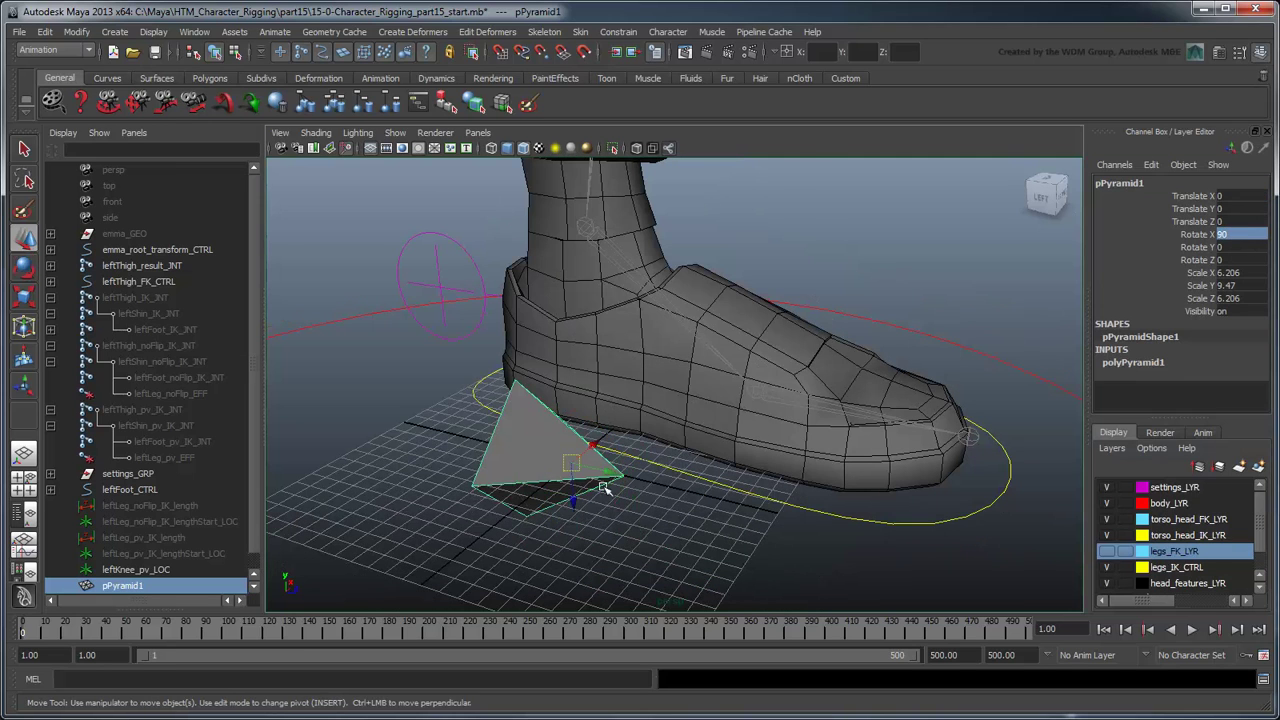
mouse_move(628, 487)
mouse_down()
mouse_move(674, 503)
mouse_move(771, 423)
mouse_move(614, 477)
mouse_move(717, 434)
mouse_move(809, 494)
mouse_move(694, 351)
mouse_move(763, 380)
mouse_up()
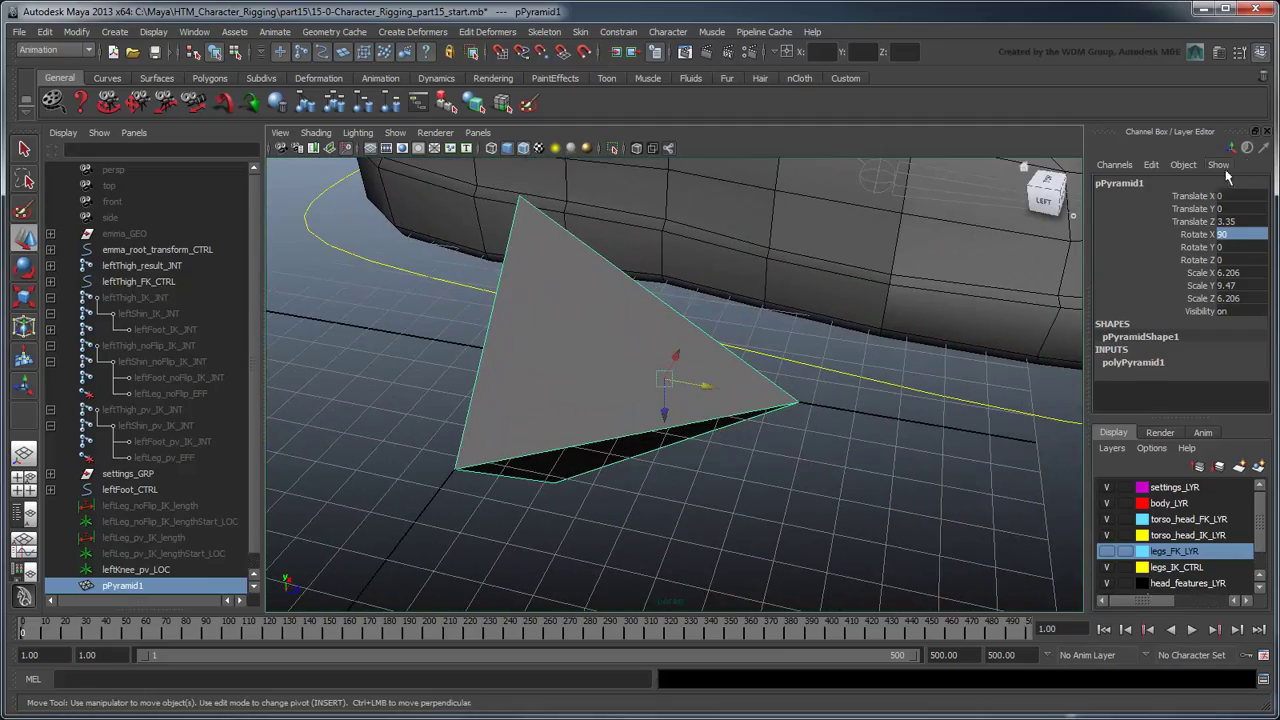
key(space)
mouse_move(737, 329)
alt+mouse_down()
mouse_move(663, 369)
mouse_move(502, 387)
mouse_move(557, 386)
alt+mouse_up()
Step: Start a linear EP curve snapped to two pyramid corners and the apex
key(q)
click(118, 31)
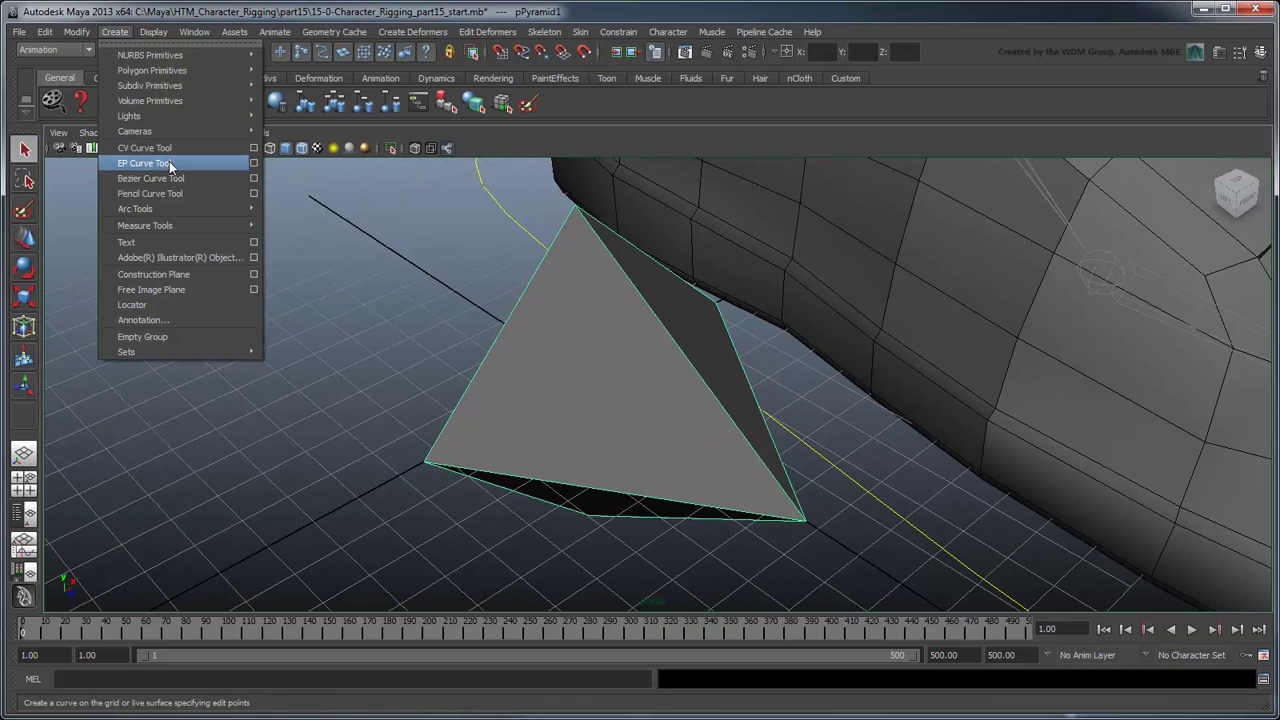
click(253, 163)
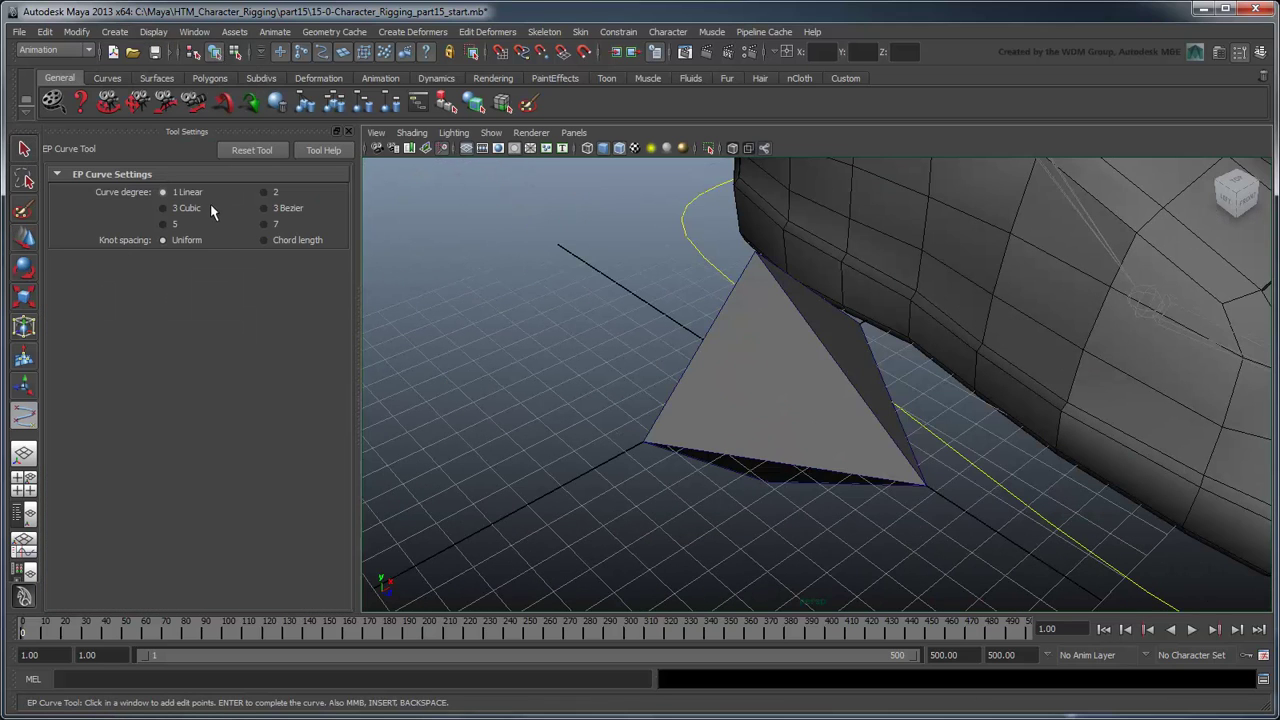
click(349, 132)
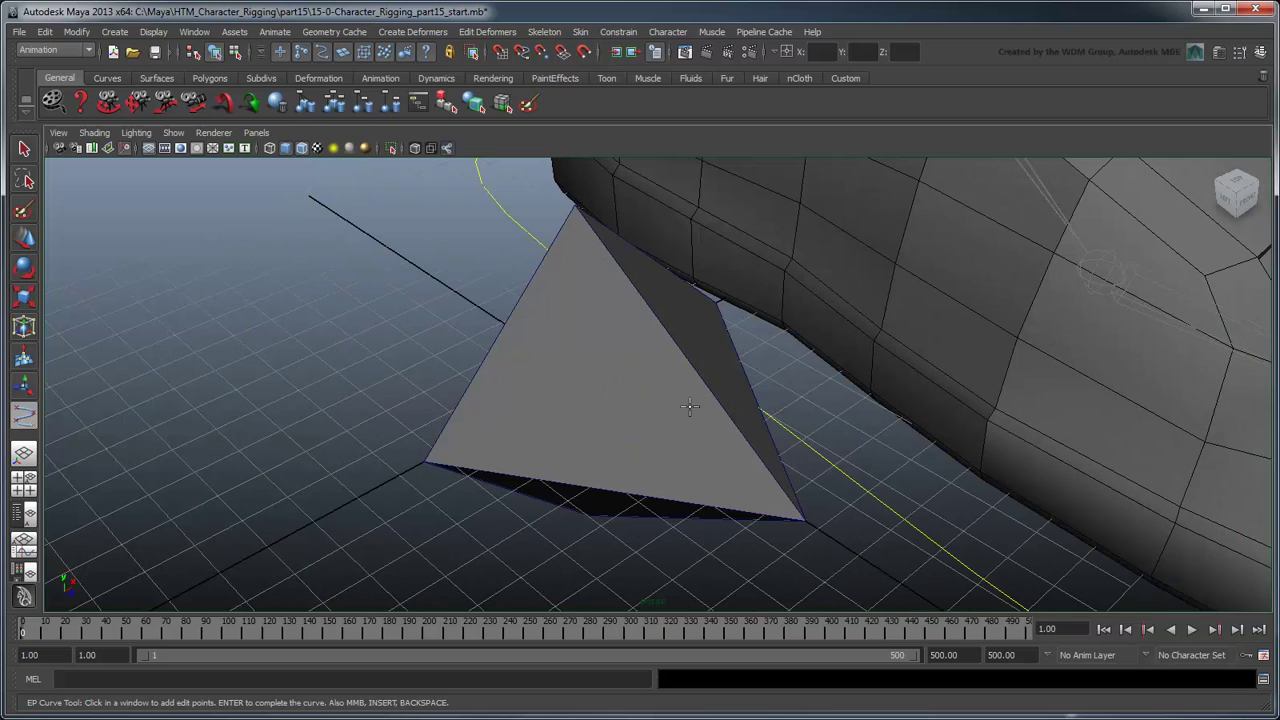
click(806, 522)
click(427, 463)
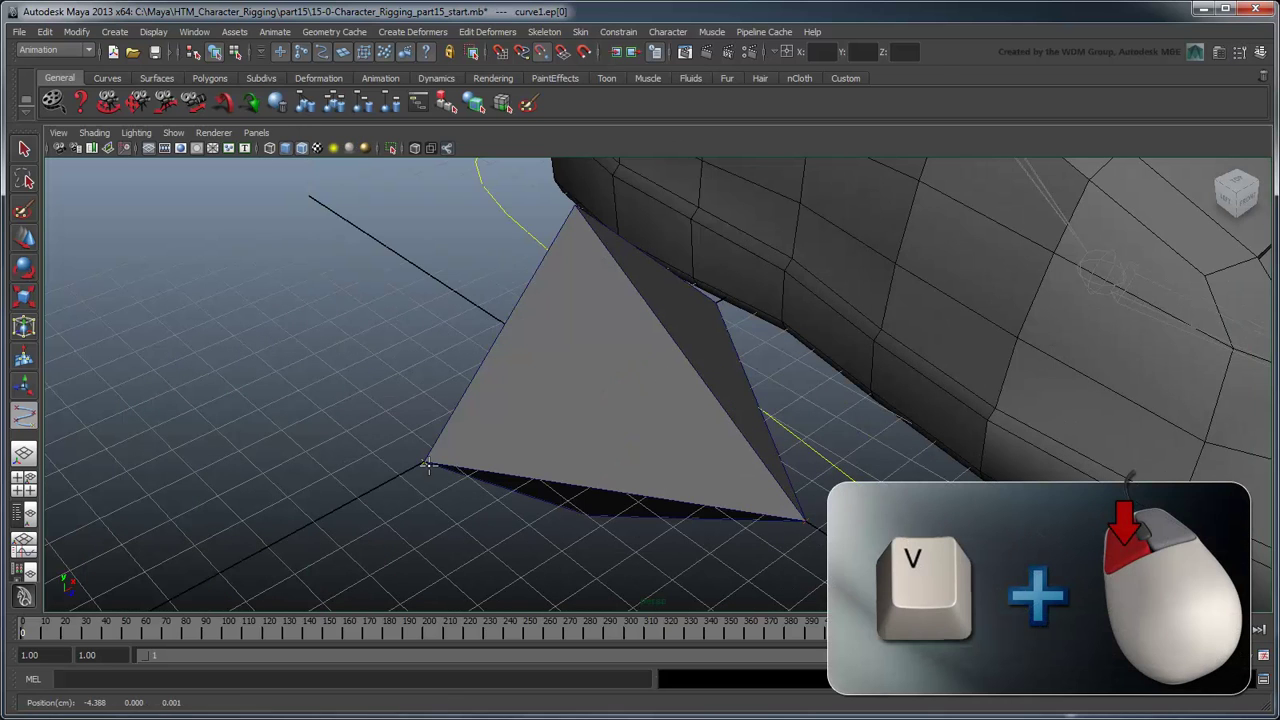
click(578, 211)
Step: Snap the curve through the far pyramid corners and finish curve1
mouse_move(802, 524)
alt+mouse_down()
mouse_move(477, 399)
mouse_move(470, 420)
alt+mouse_up()
click(423, 466)
click(500, 300)
mouse_move(670, 398)
alt+mouse_down()
mouse_move(594, 423)
mouse_move(623, 434)
alt+mouse_up()
key(Return)
key(q)
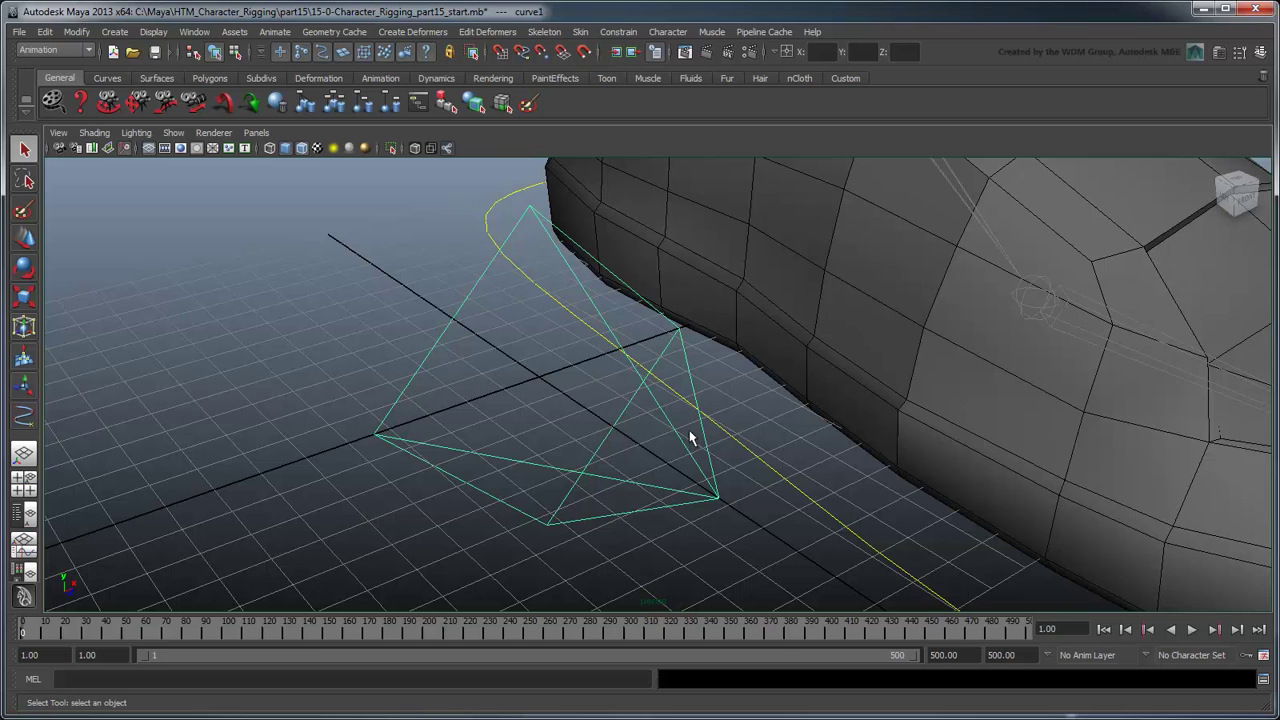
Step: Rename curve1 to leftKnee_CTRL in the Outliner
click(24, 514)
double_click(147, 586)
text(leftKnee_CTRL)
key(Return)
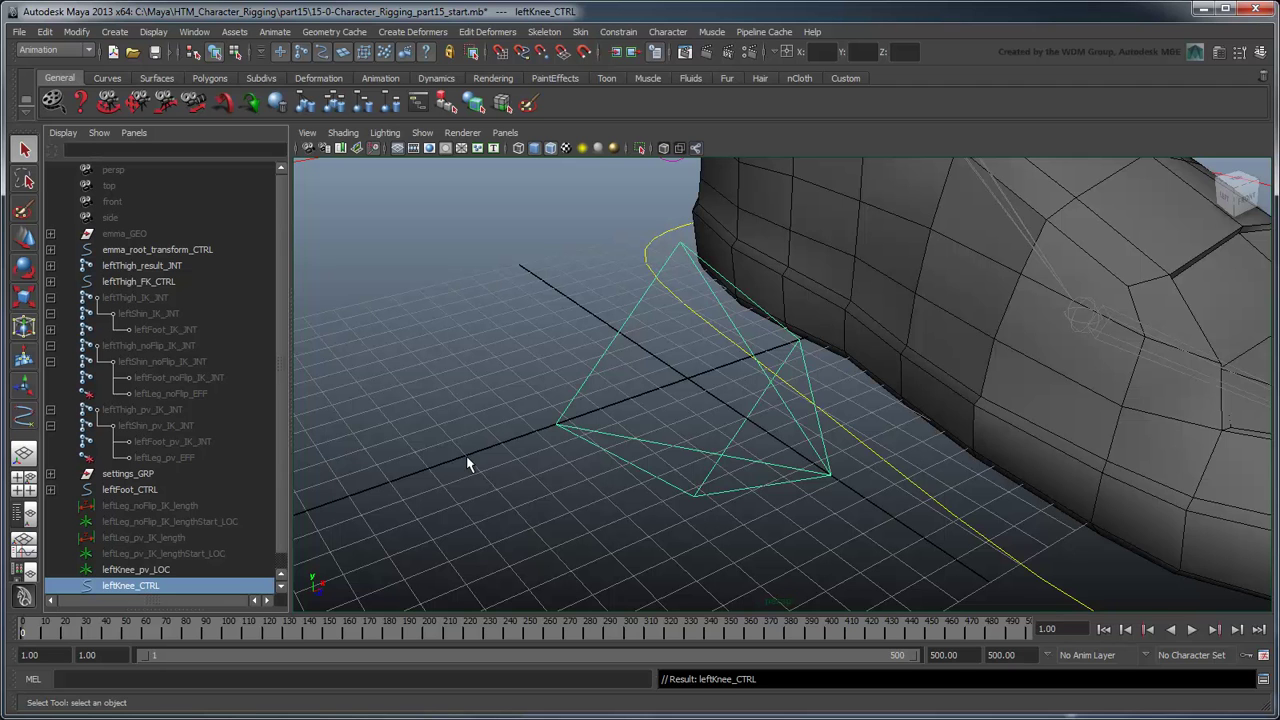
Step: Snap leftKnee_CTRL onto the knee locator leftKnee_pv_LOC
key(w)
scroll(823, 406, down, 5)
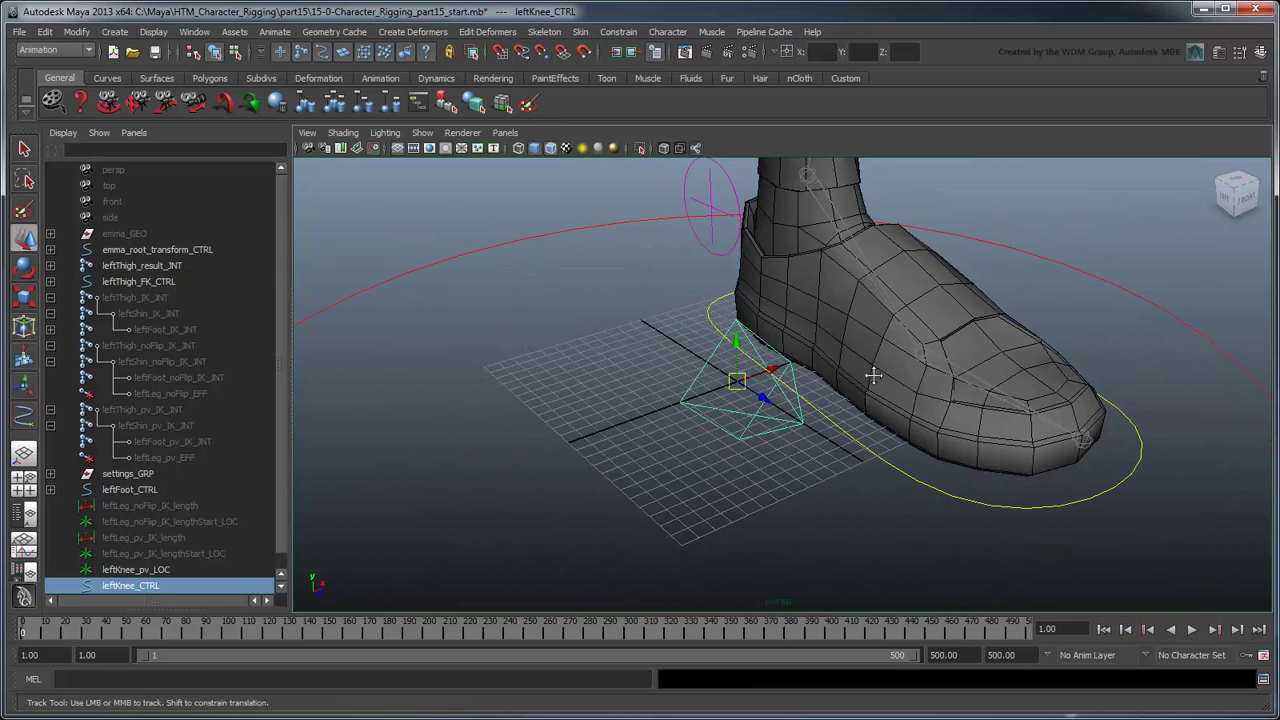
scroll(694, 446, down, 3)
scroll(790, 412, up, 3)
scroll(723, 420, up, 3)
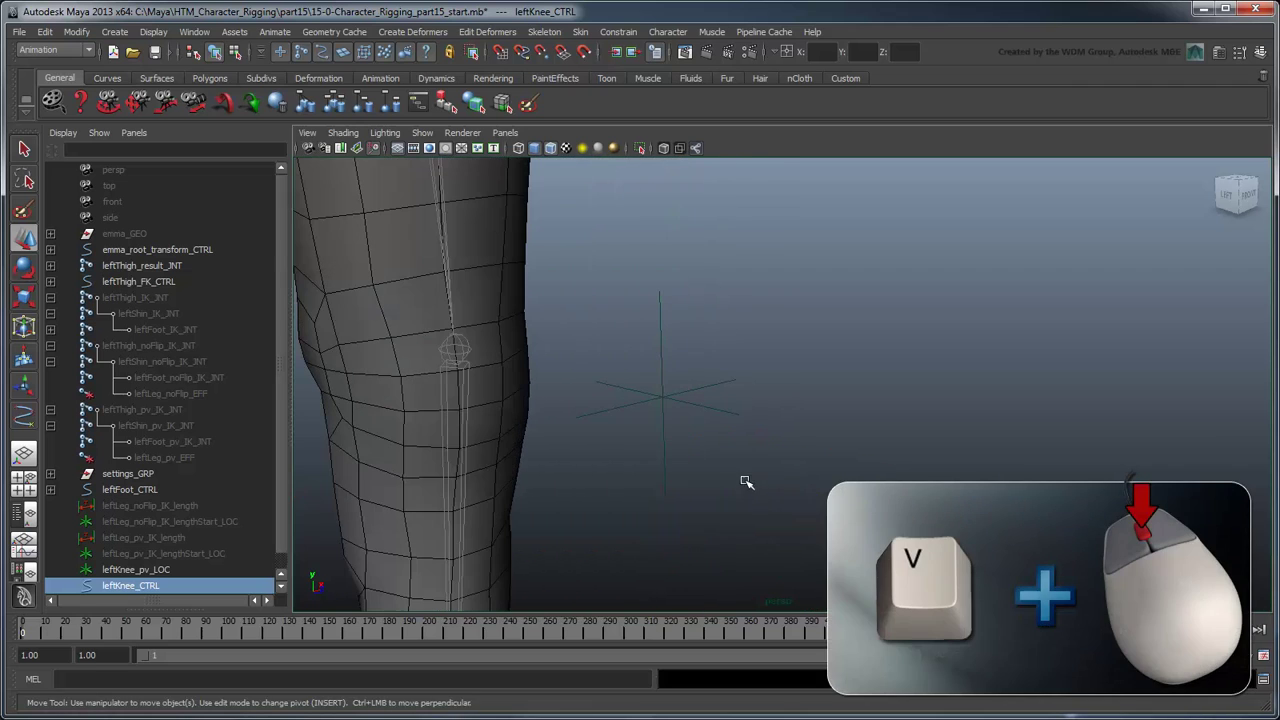
middle_drag(671, 420, 672, 408)
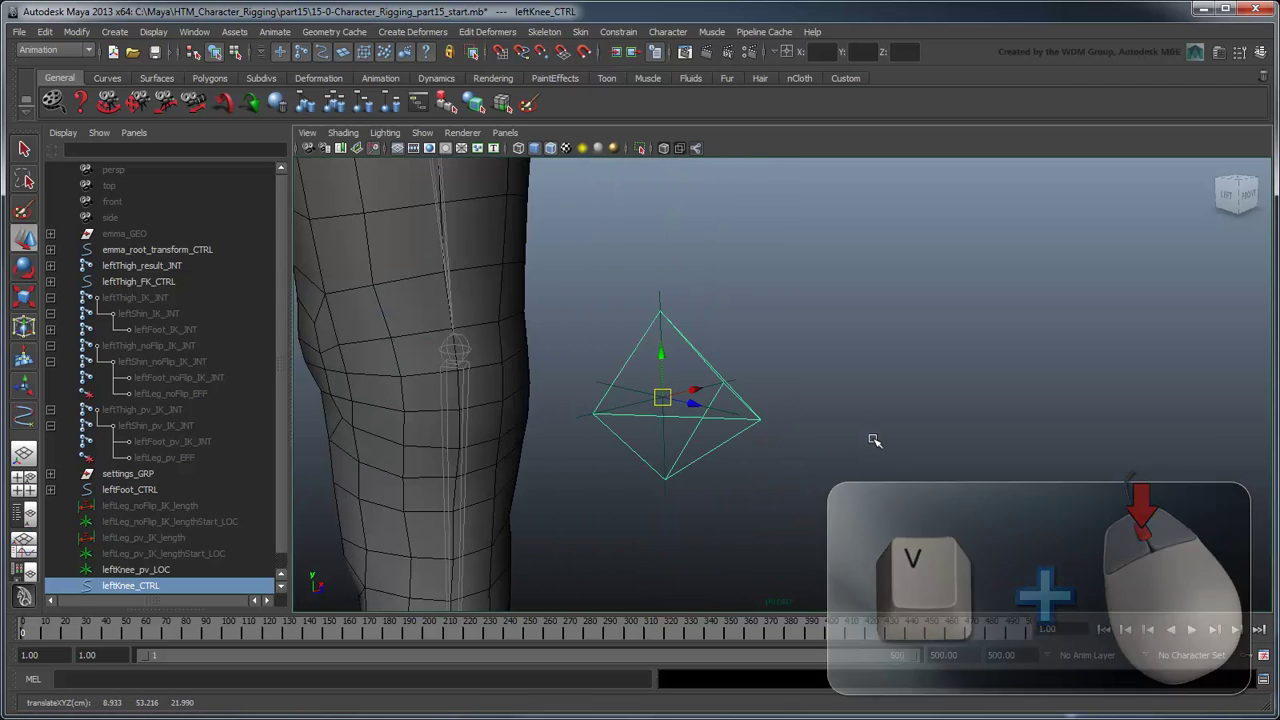
Step: Freeze leftKnee_CTRL's translate, rotate and scale using reset Freeze Transformations settings
key(q)
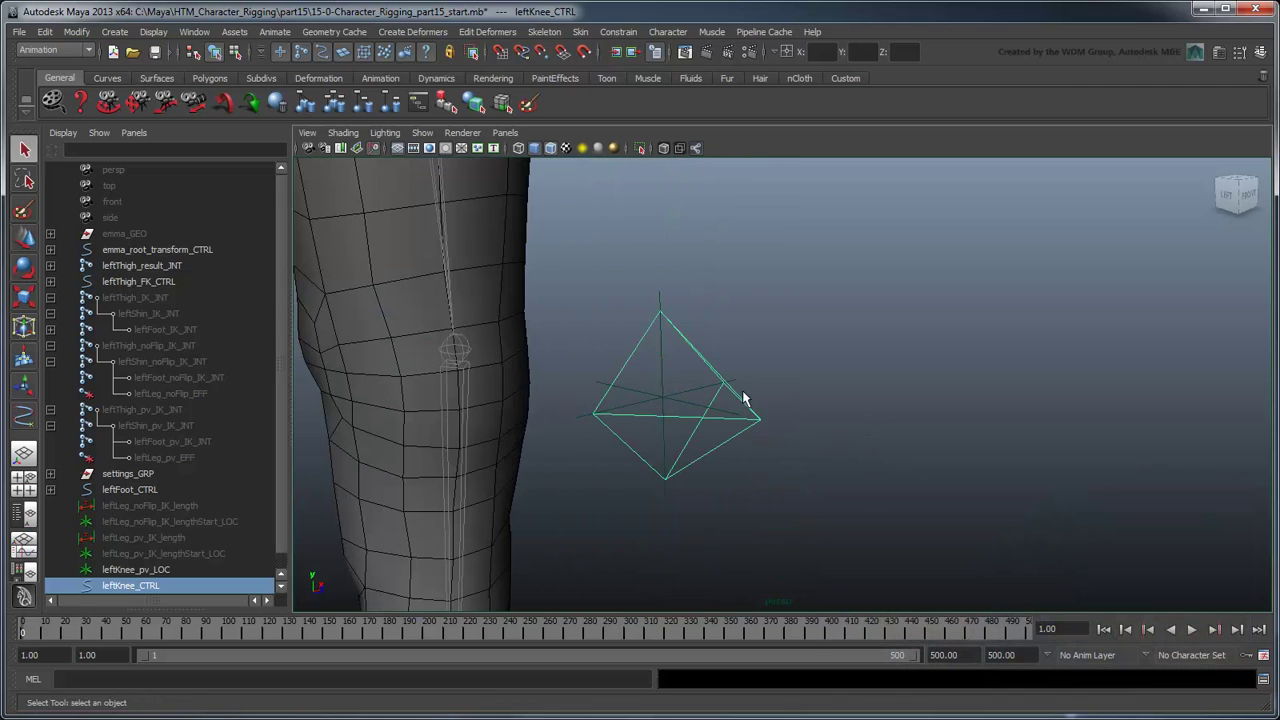
click(77, 31)
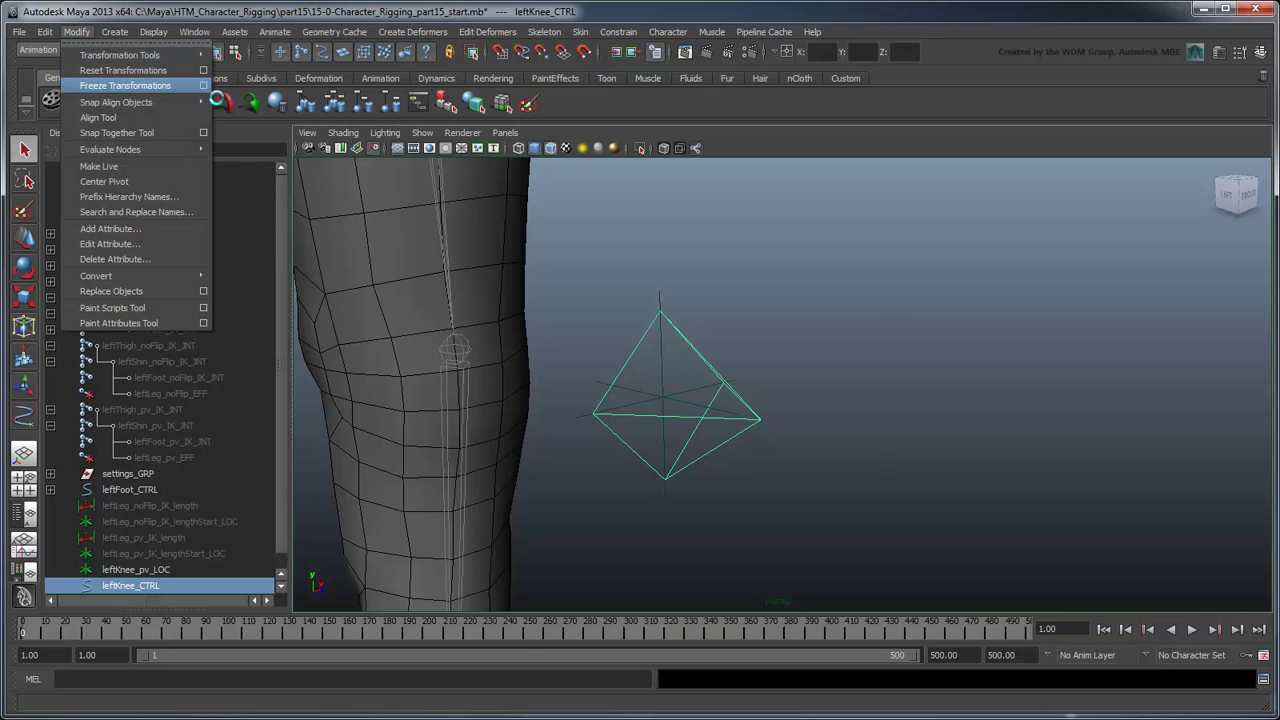
click(203, 85)
click(450, 257)
click(468, 290)
click(522, 516)
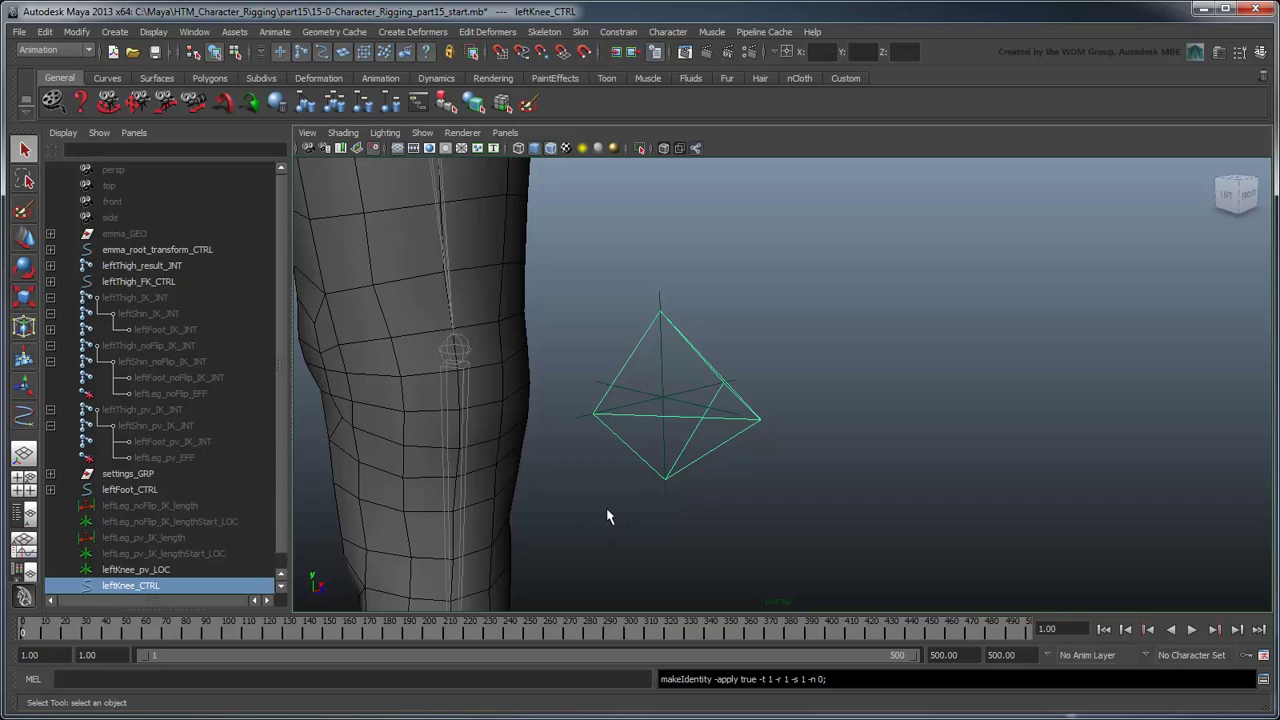
Step: Parent leftKnee_pv_LOC under leftKnee_CTRL and hide the locator
scroll(286, 545, down, 1)
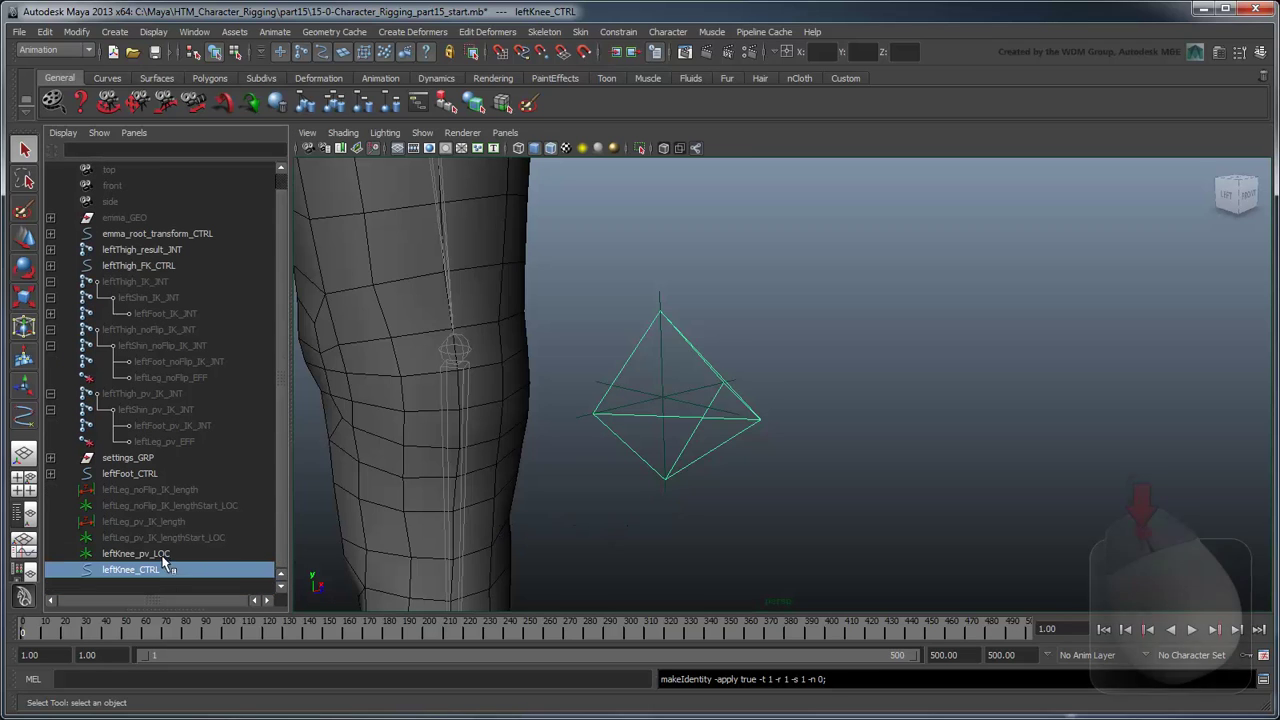
click(160, 556)
middle_drag(163, 556, 172, 572)
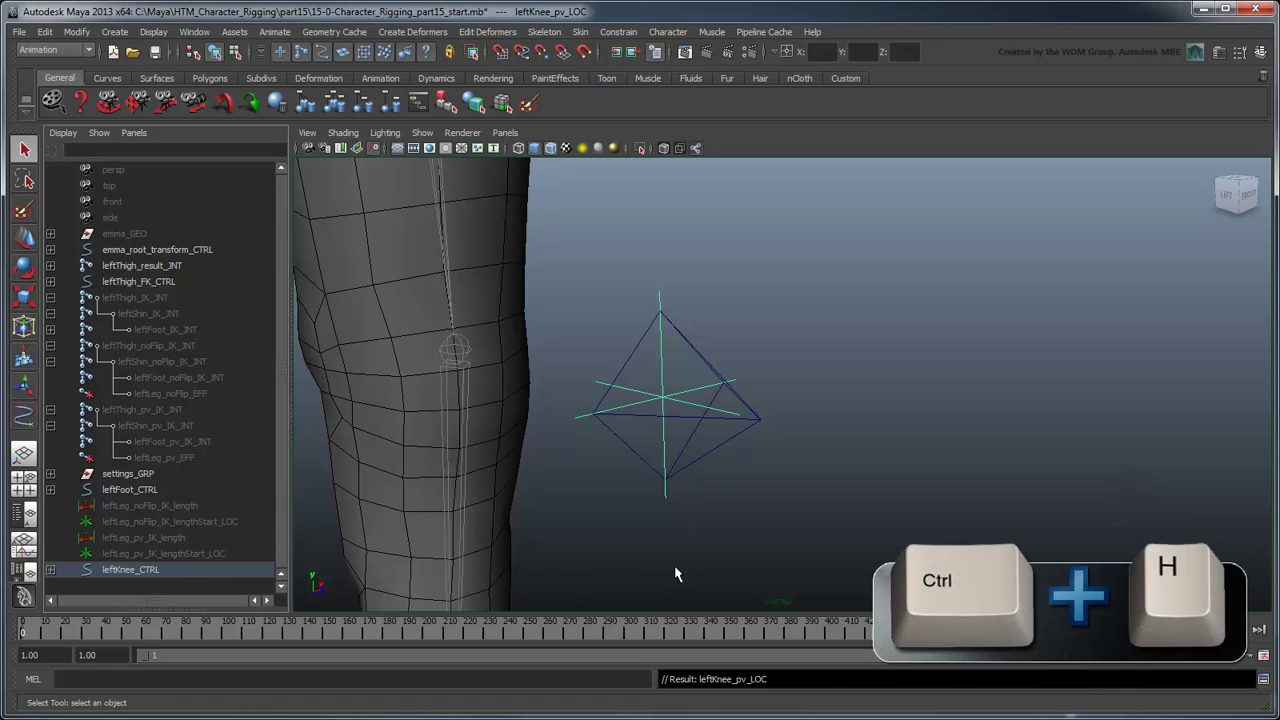
key(ctrl+h)
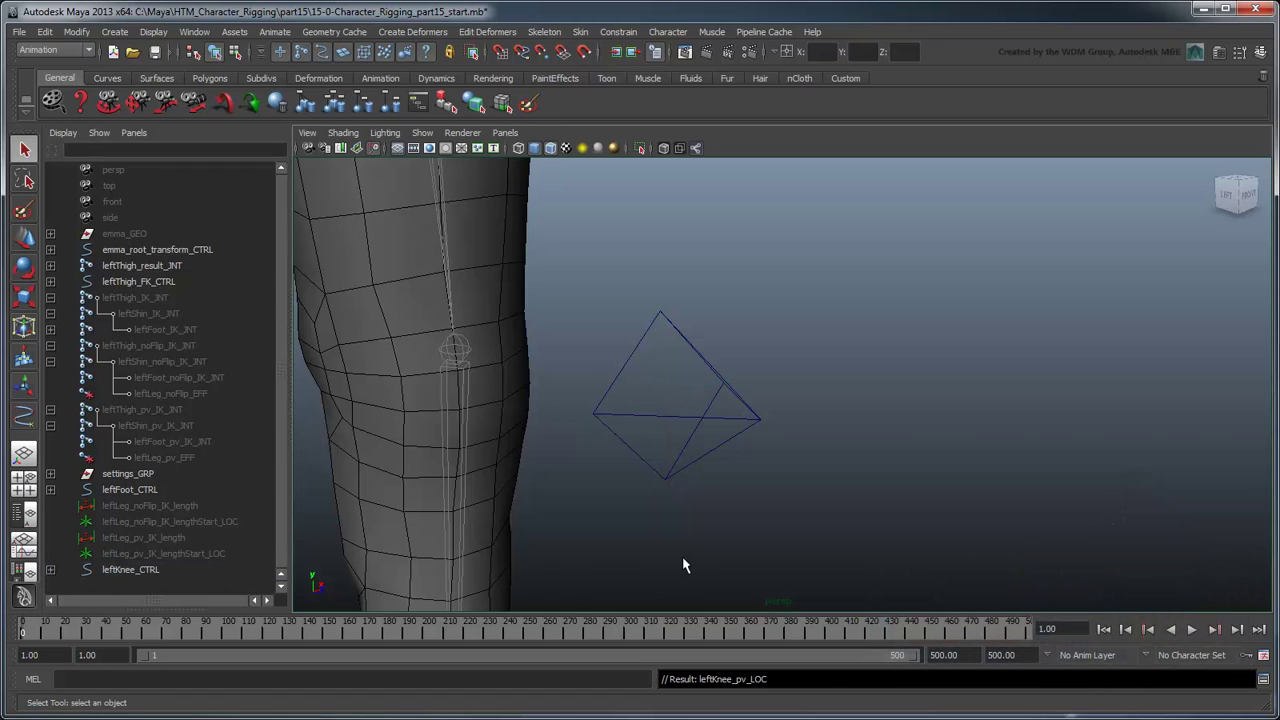
Step: Add leftKnee_CTRL to the legs_IK_CTRL display layer and maximise the viewport
click(725, 427)
click(1261, 52)
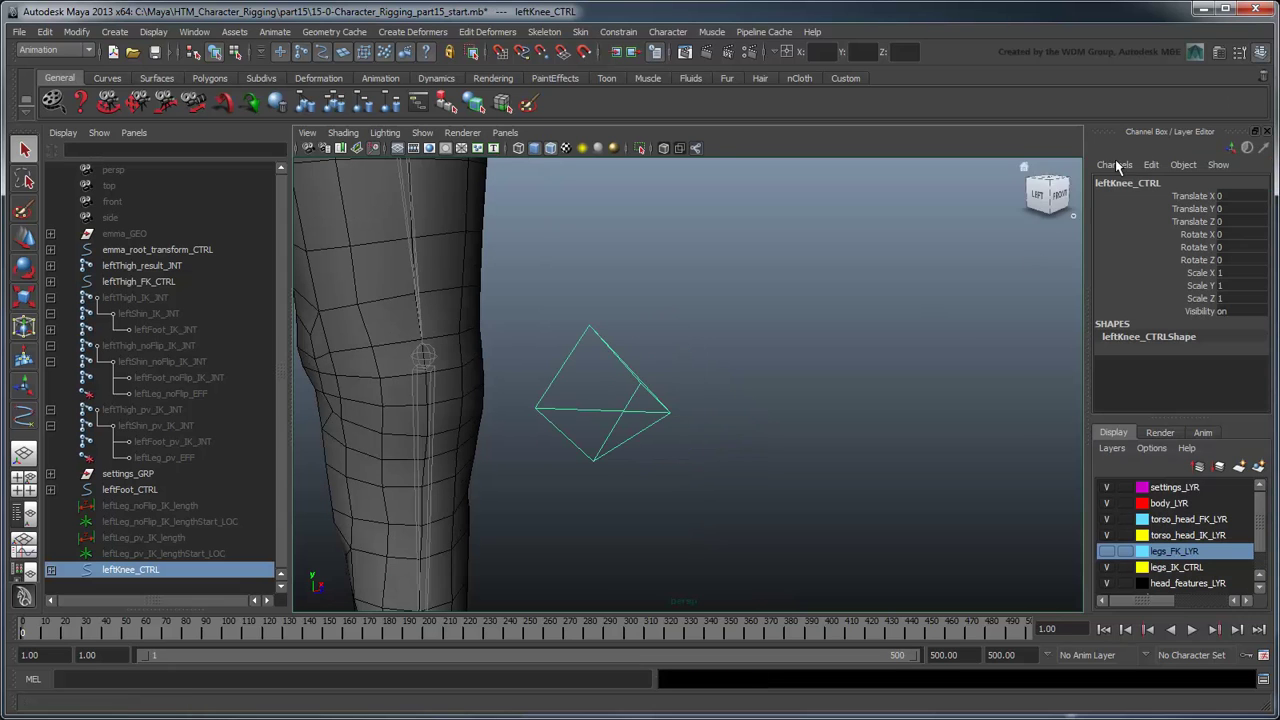
right_click(1150, 568)
click(1152, 592)
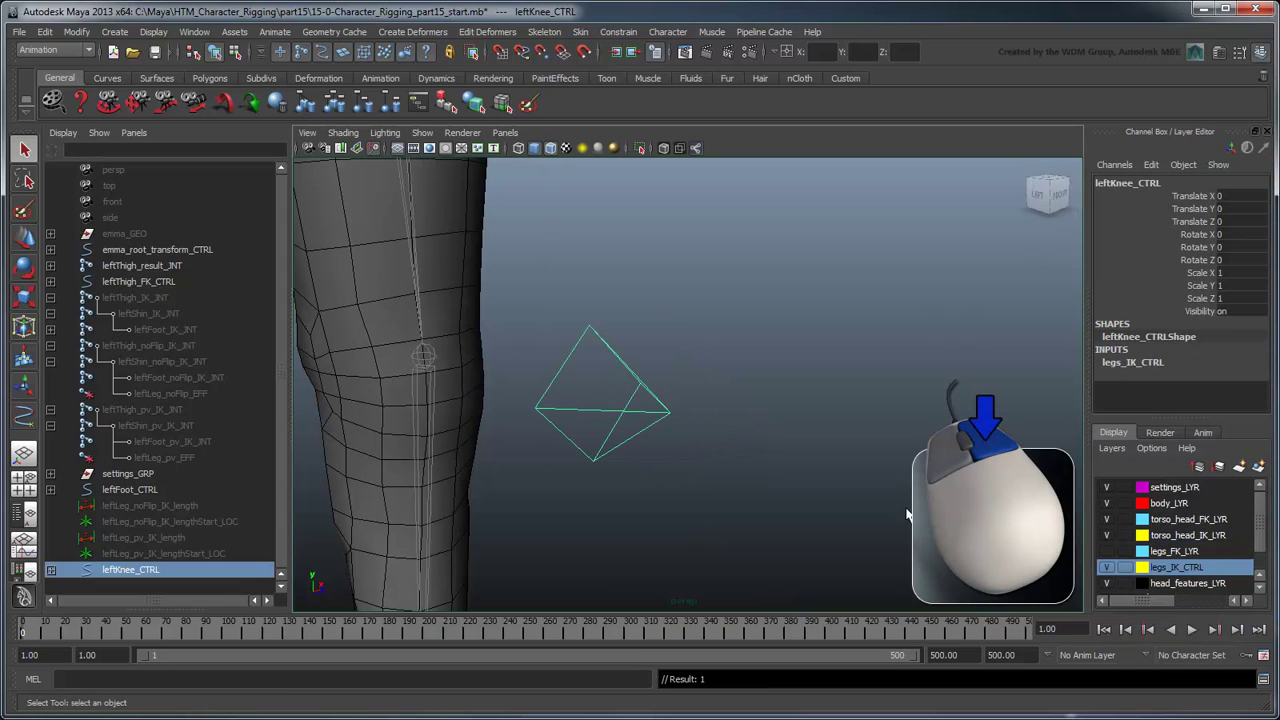
click(1270, 135)
key(space)
scroll(774, 414, down, 4)
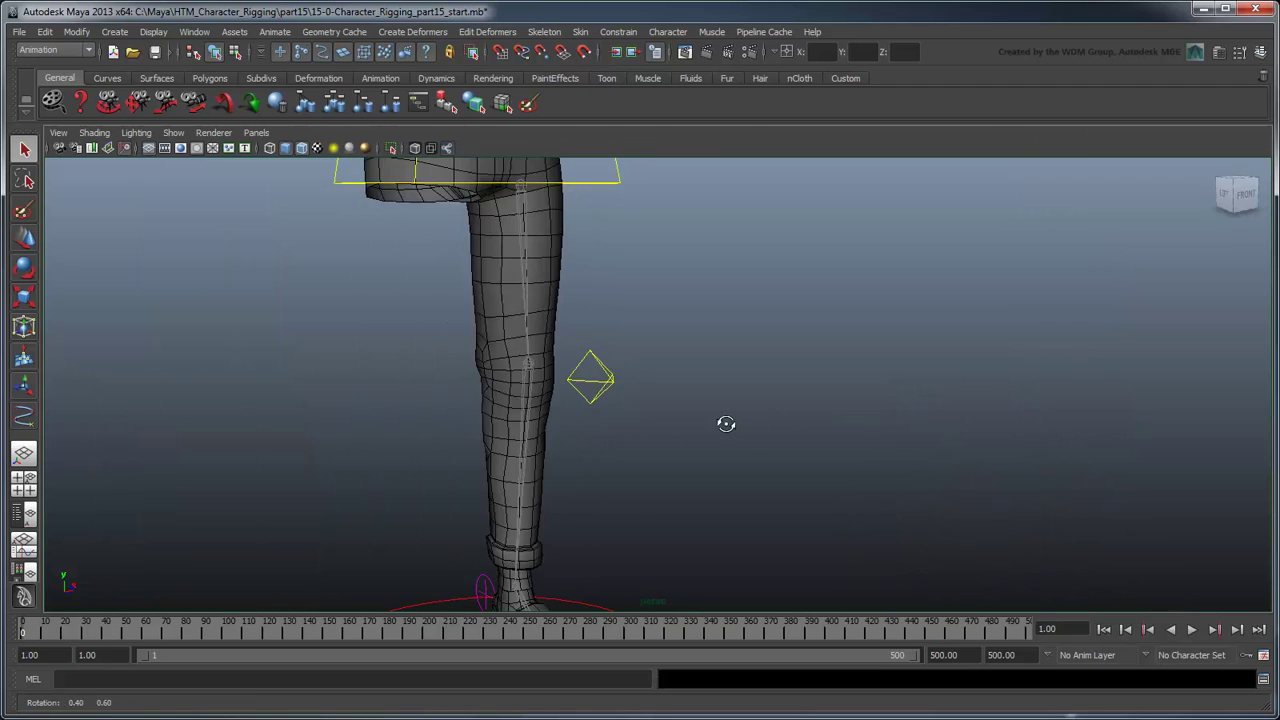
mouse_move(709, 423)
alt+mouse_down()
mouse_move(597, 440)
mouse_move(703, 420)
mouse_move(723, 452)
alt+mouse_up()
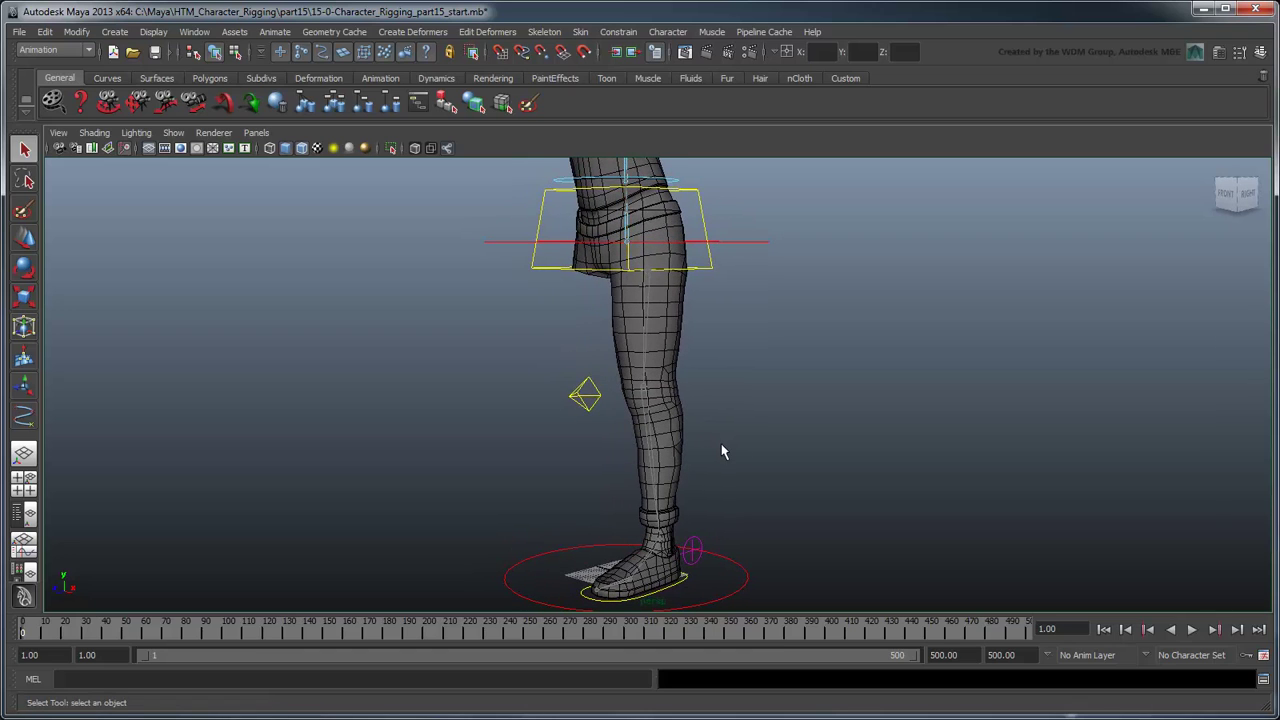
click(588, 398)
key(w)
mouse_move(640, 416)
middle_down()
mouse_move(717, 469)
mouse_move(557, 360)
mouse_move(600, 418)
mouse_move(808, 417)
mouse_move(674, 408)
mouse_move(622, 441)
middle_up()
key(ctrl+z)
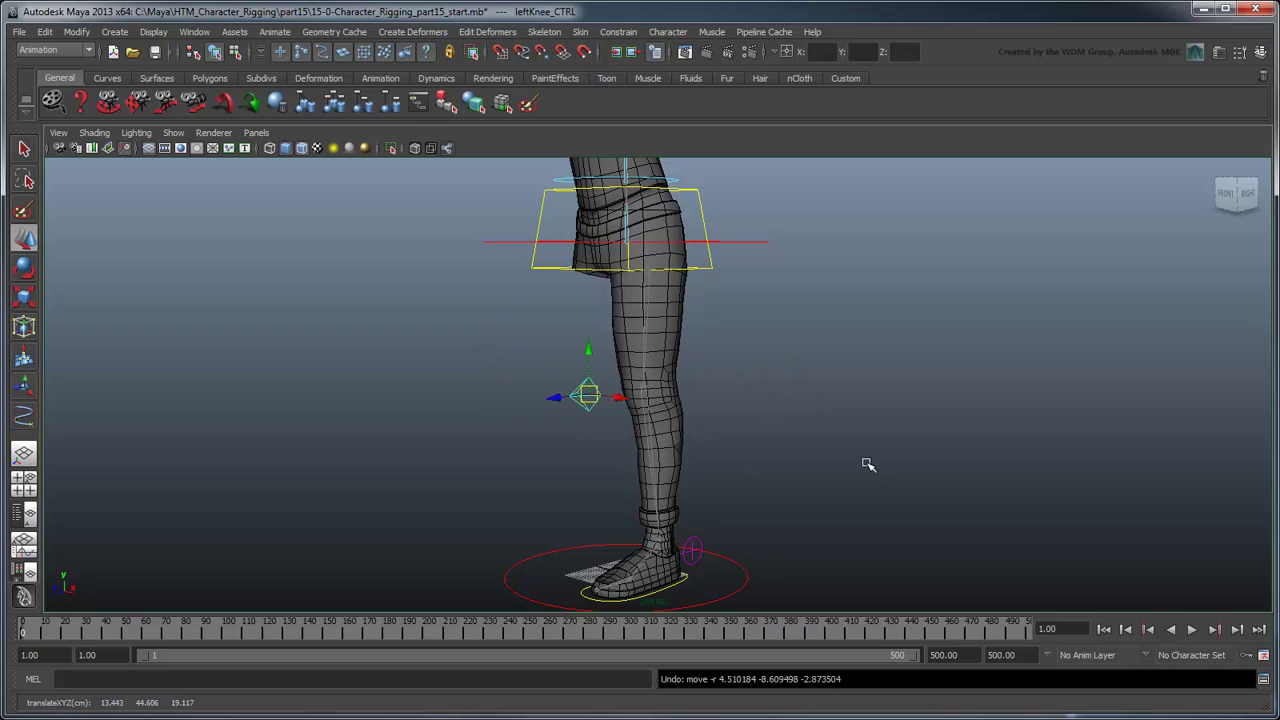
click(862, 464)
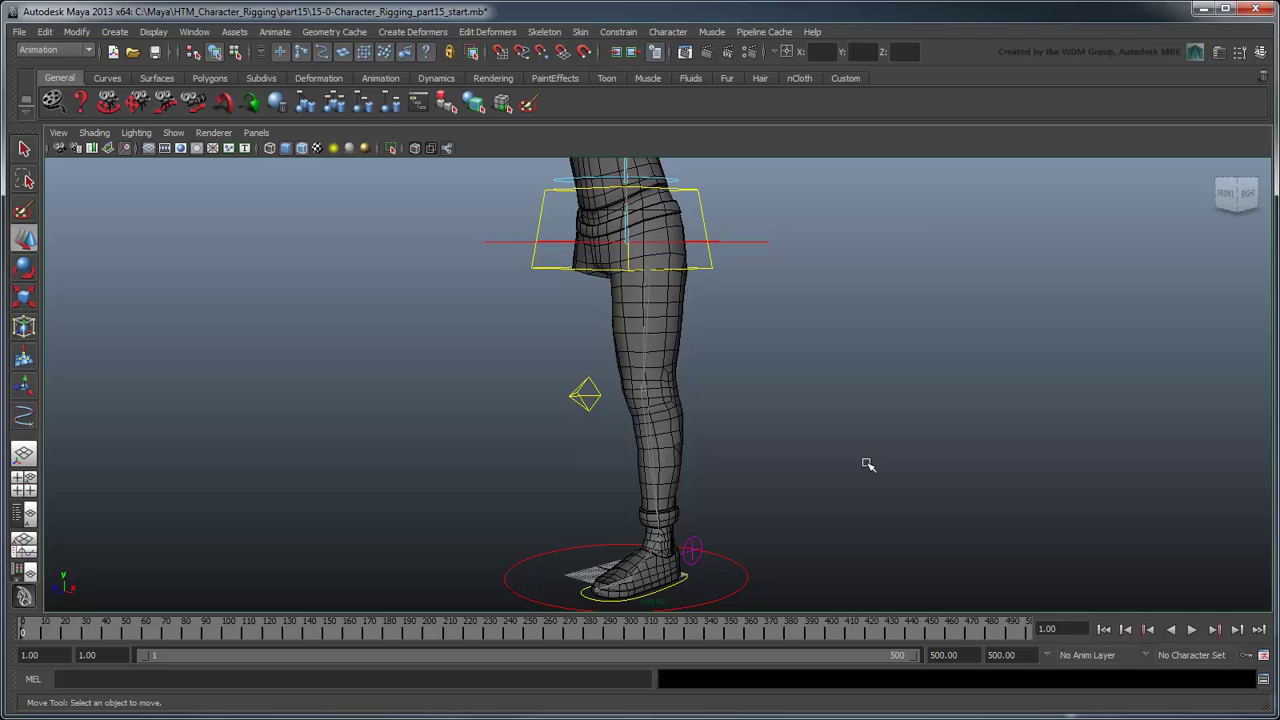